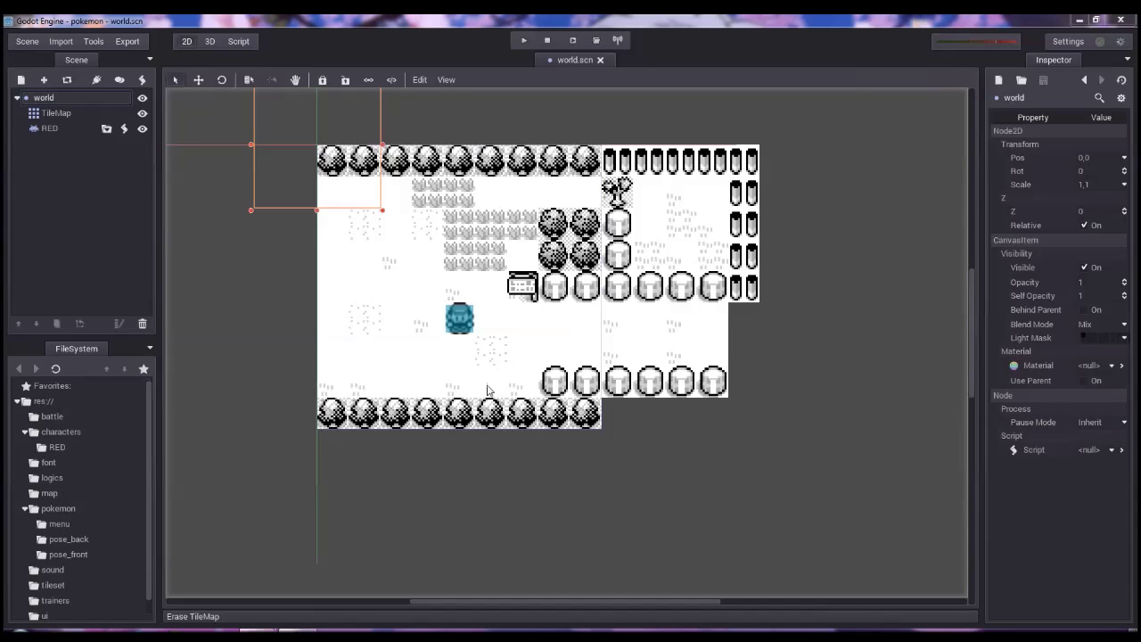
Step: Open the OPTIONS scene from the ui folder
click(39, 42)
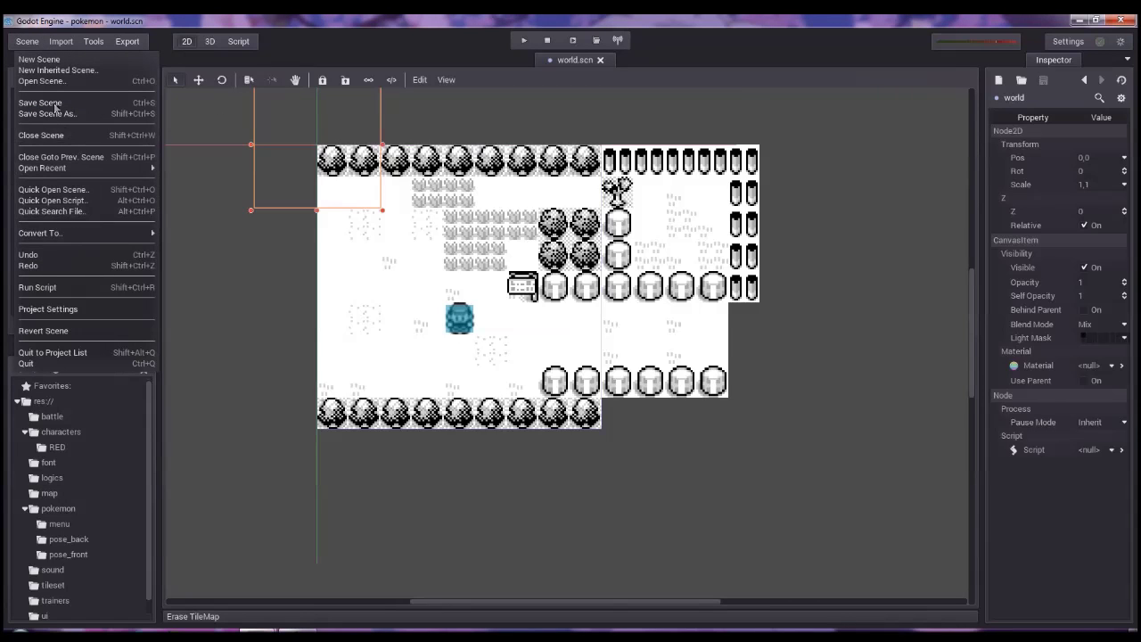
click(60, 83)
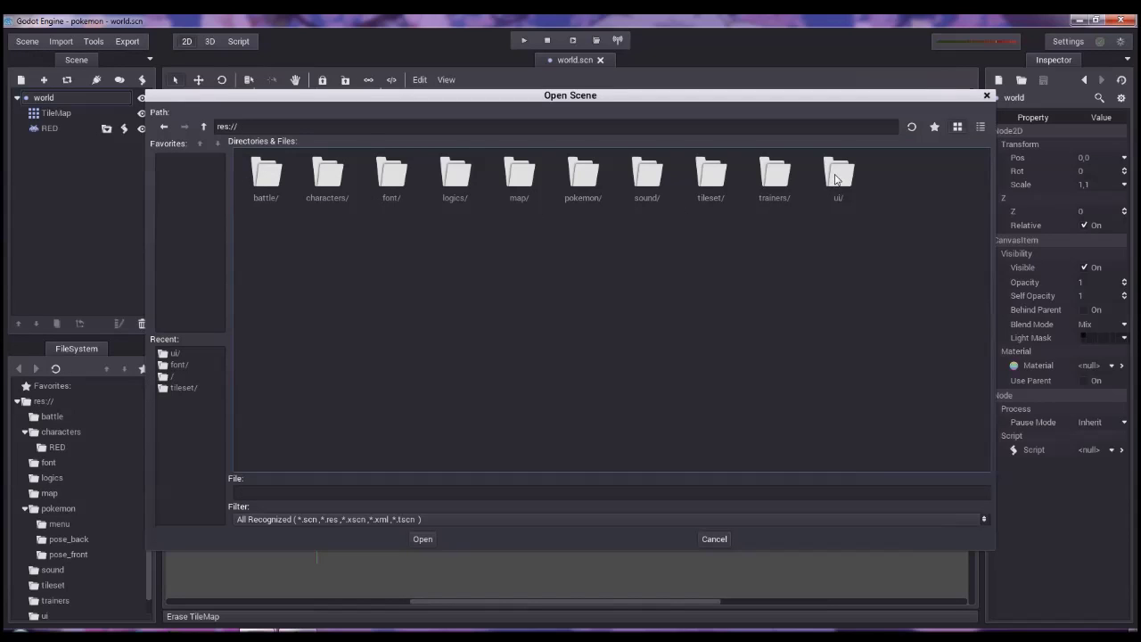
double_click(831, 182)
double_click(525, 177)
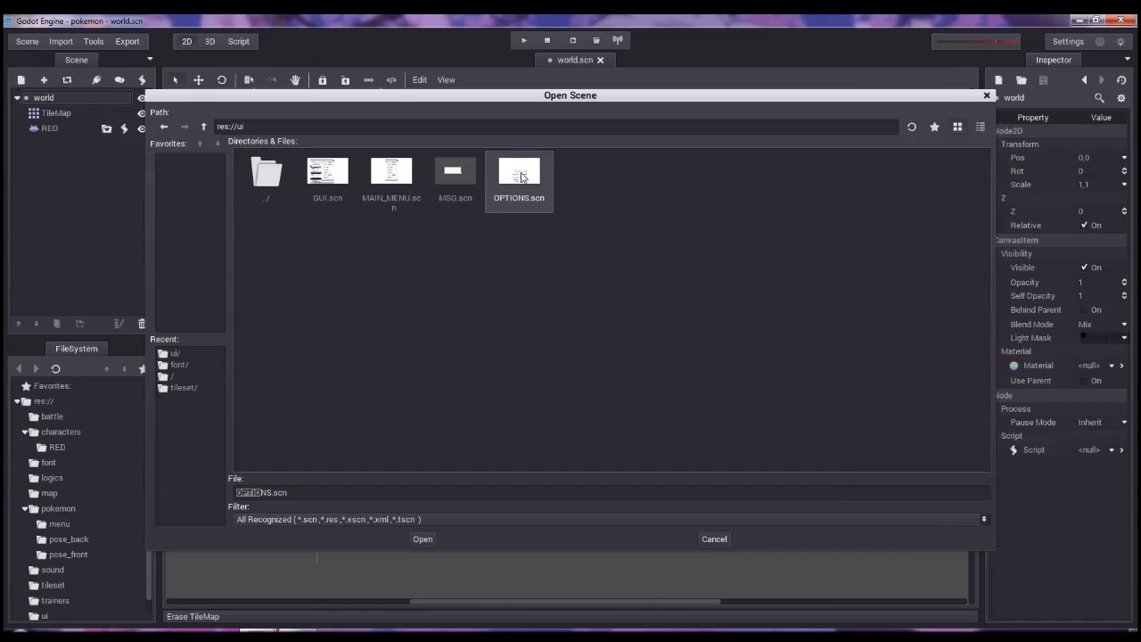
Step: Open MAIN_MENU.scn from the ui folder as another scene
click(28, 41)
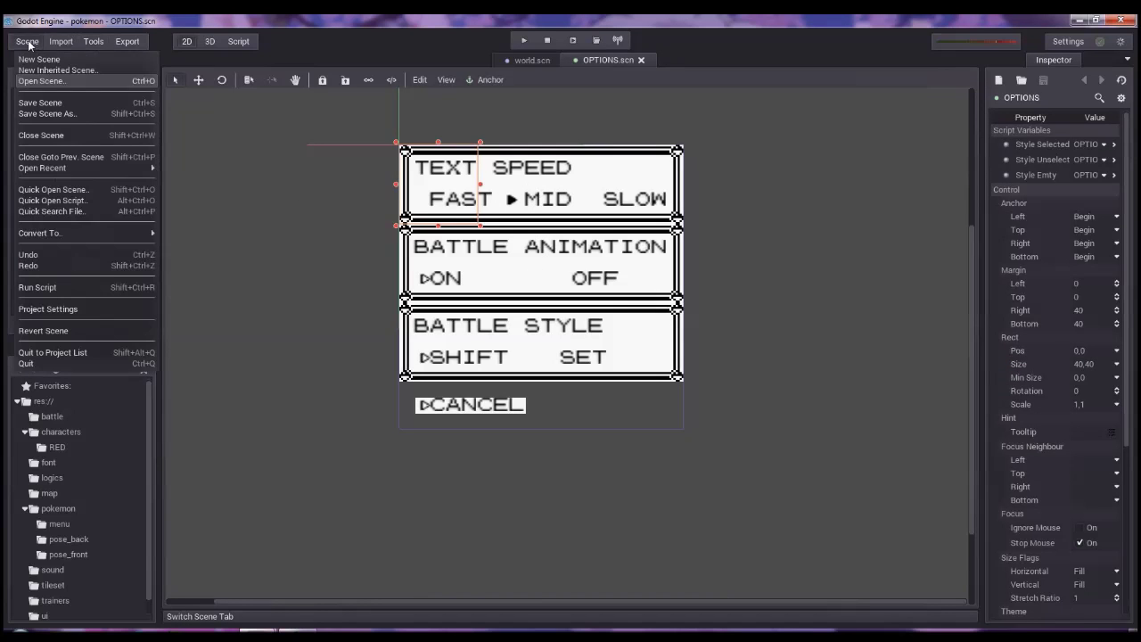
click(74, 81)
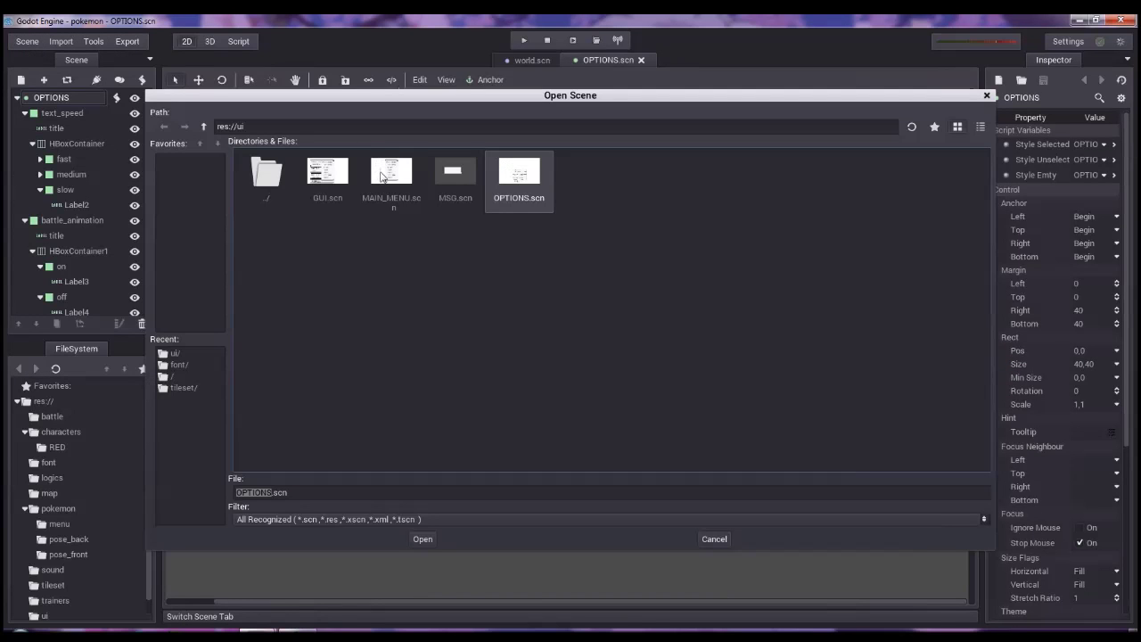
click(384, 179)
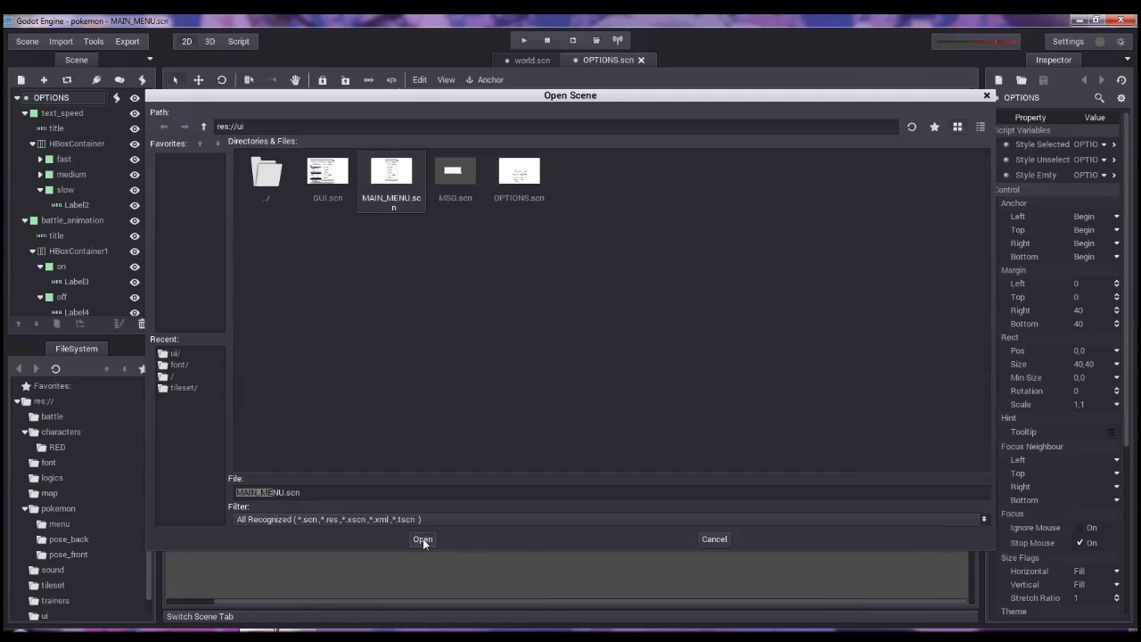
click(422, 539)
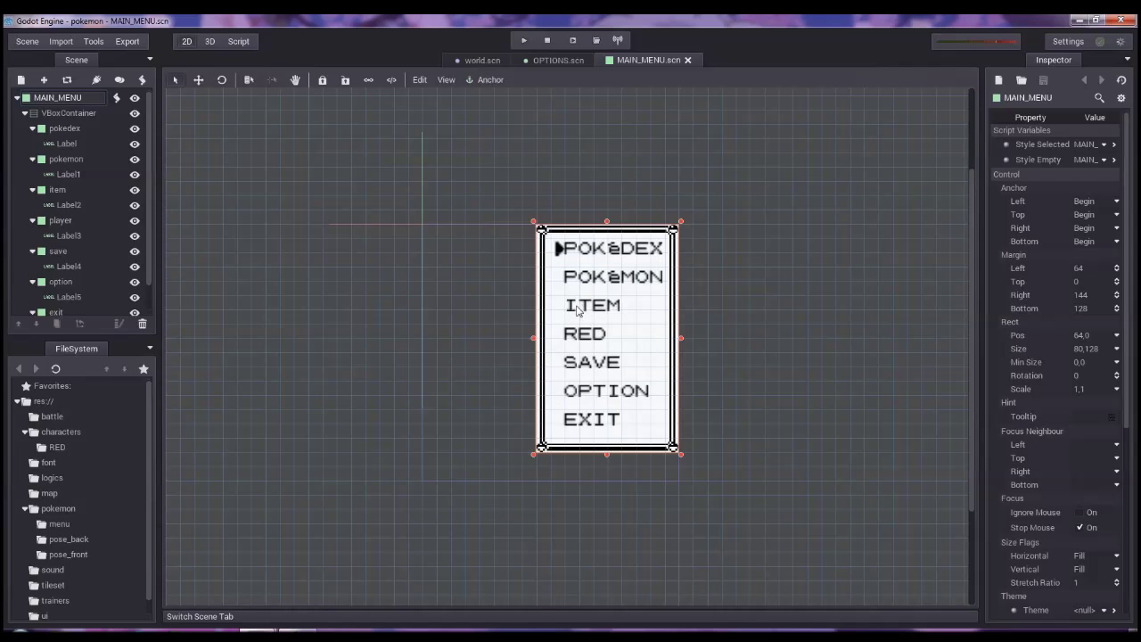
Step: Switch from the OPTIONS tab back to MAIN_MENU and open its MAIN_MENU.gd script
click(548, 61)
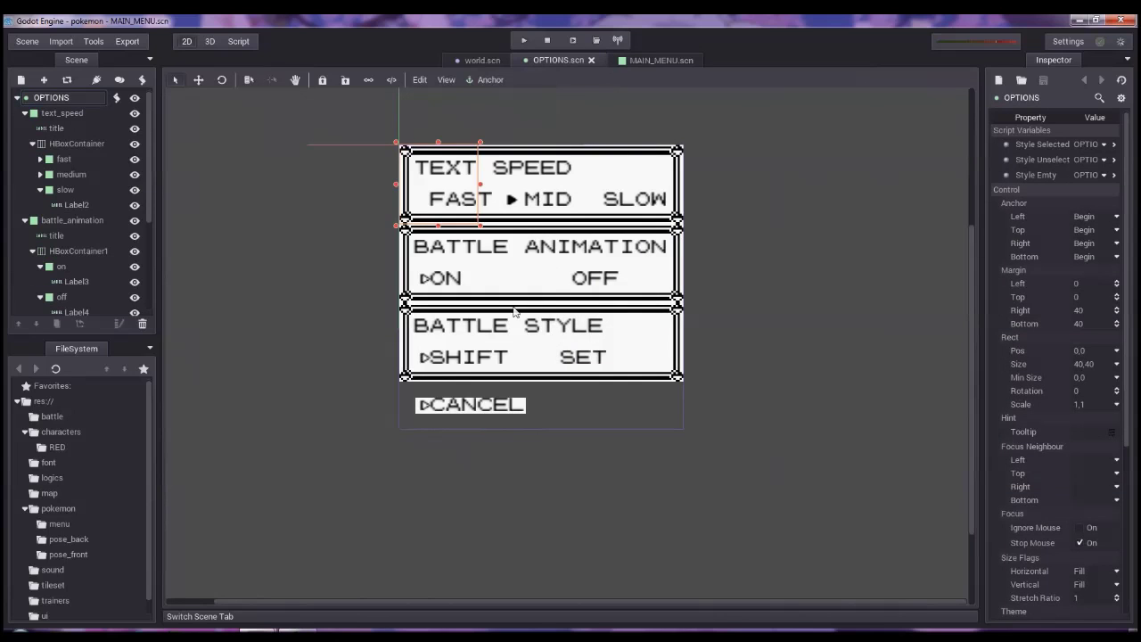
click(640, 62)
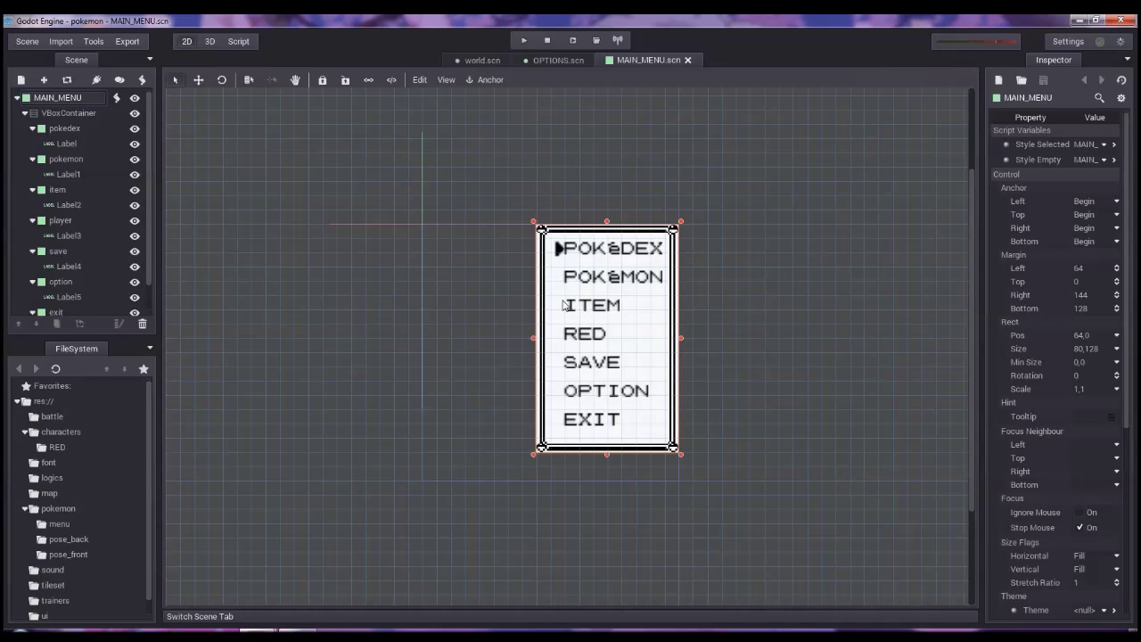
click(117, 98)
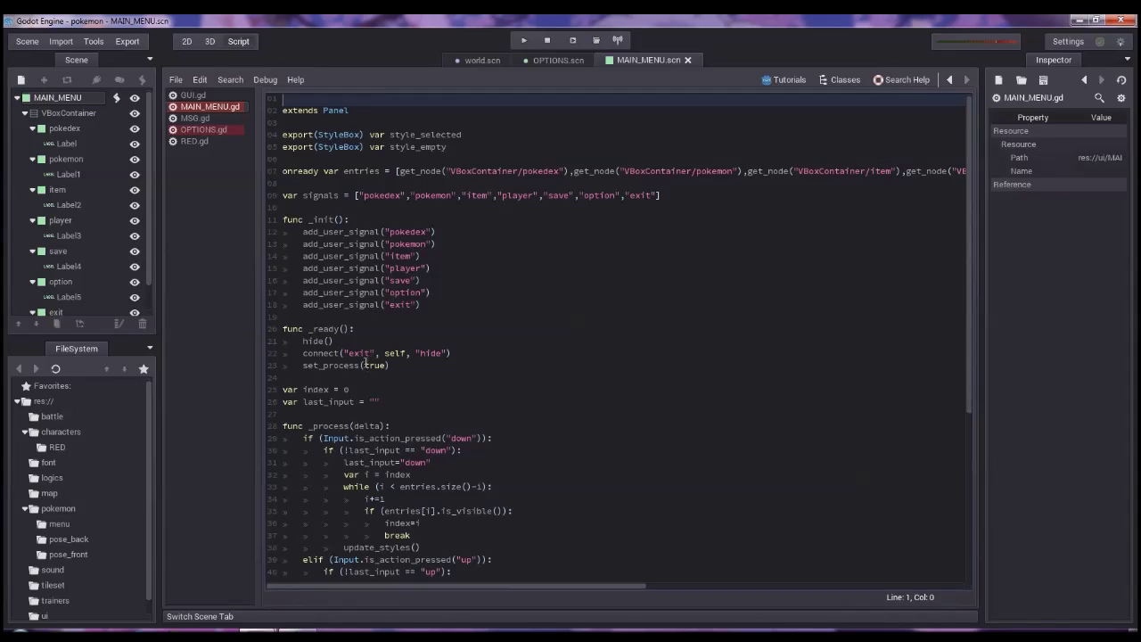
drag(381, 402, 274, 407)
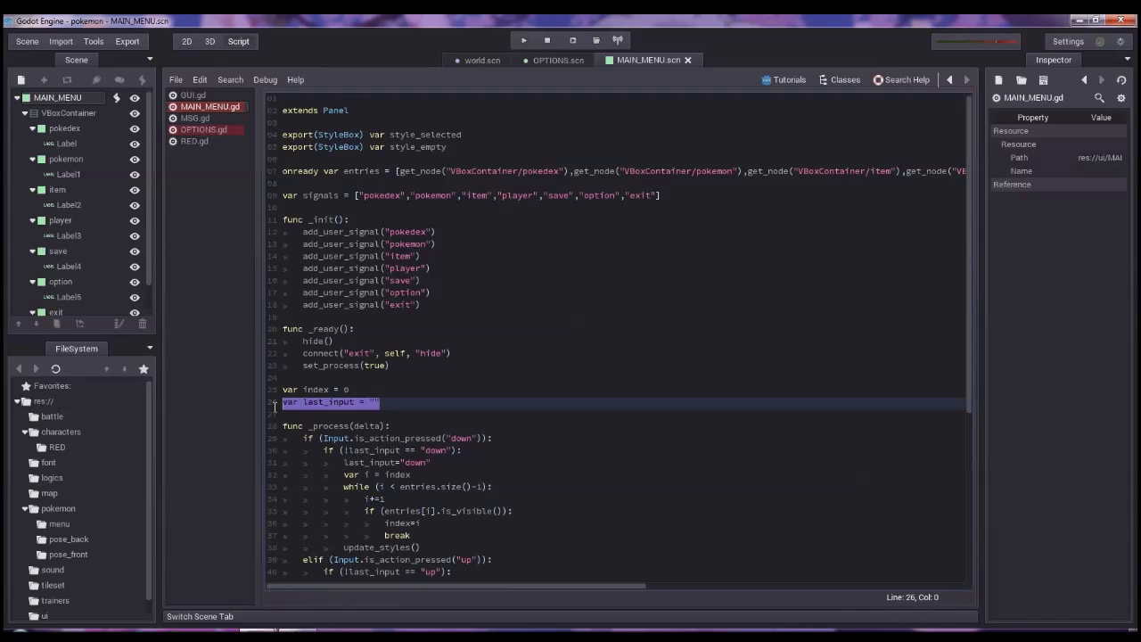
click(458, 464)
scroll(446, 454, down, 1)
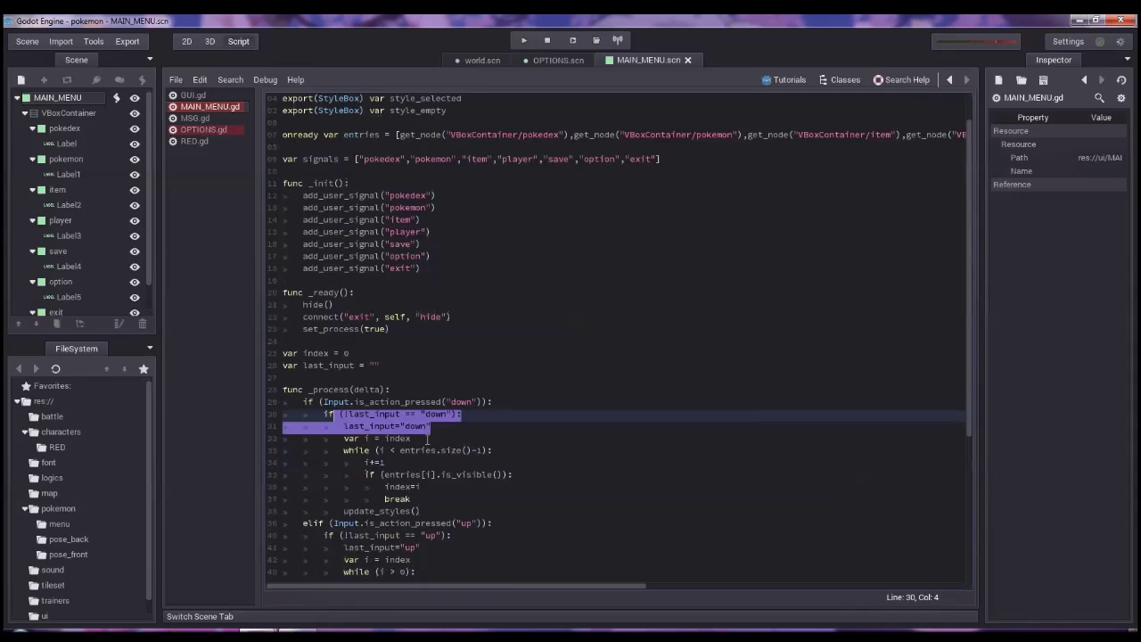
scroll(437, 450, down, 3)
click(426, 446)
drag(425, 446, 454, 460)
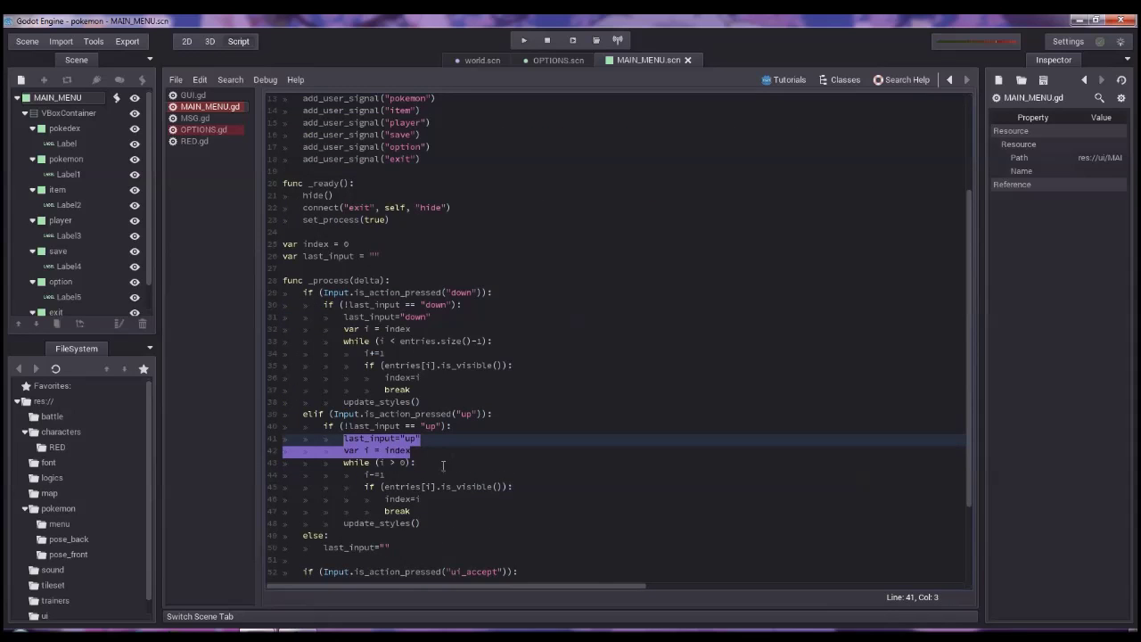
click(451, 513)
scroll(456, 507, down, 3)
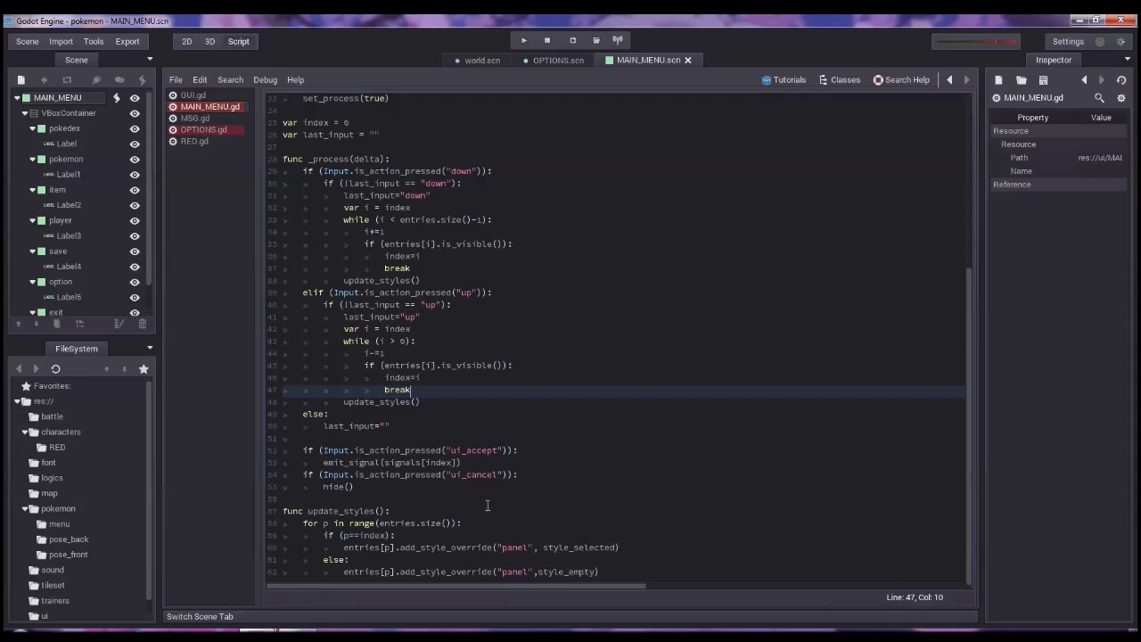
scroll(477, 504, up, 7)
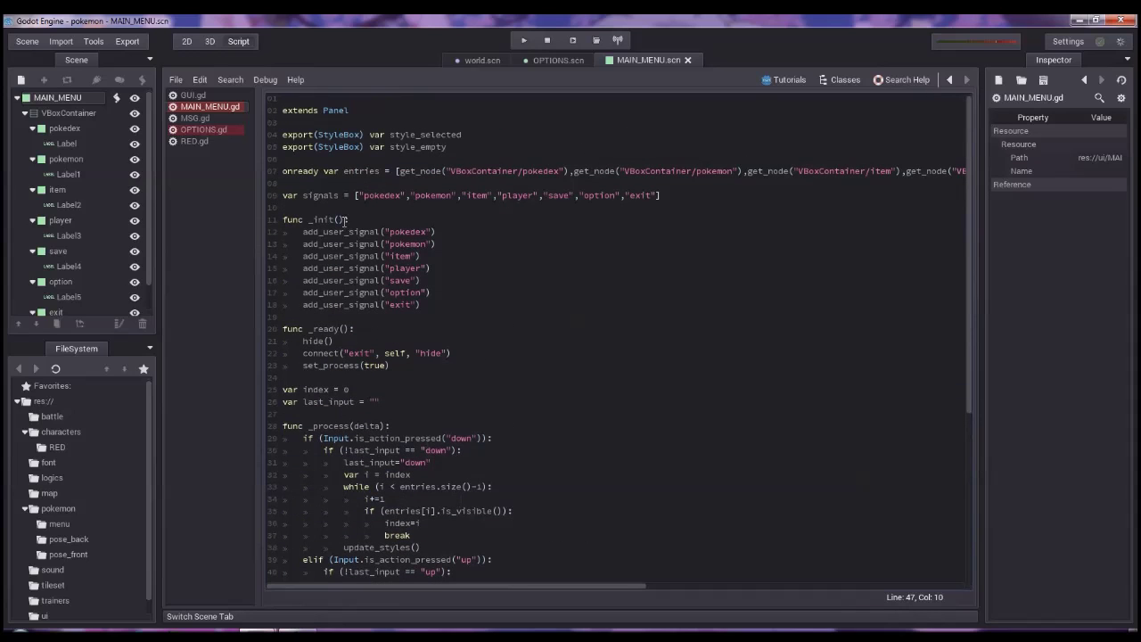
click(31, 45)
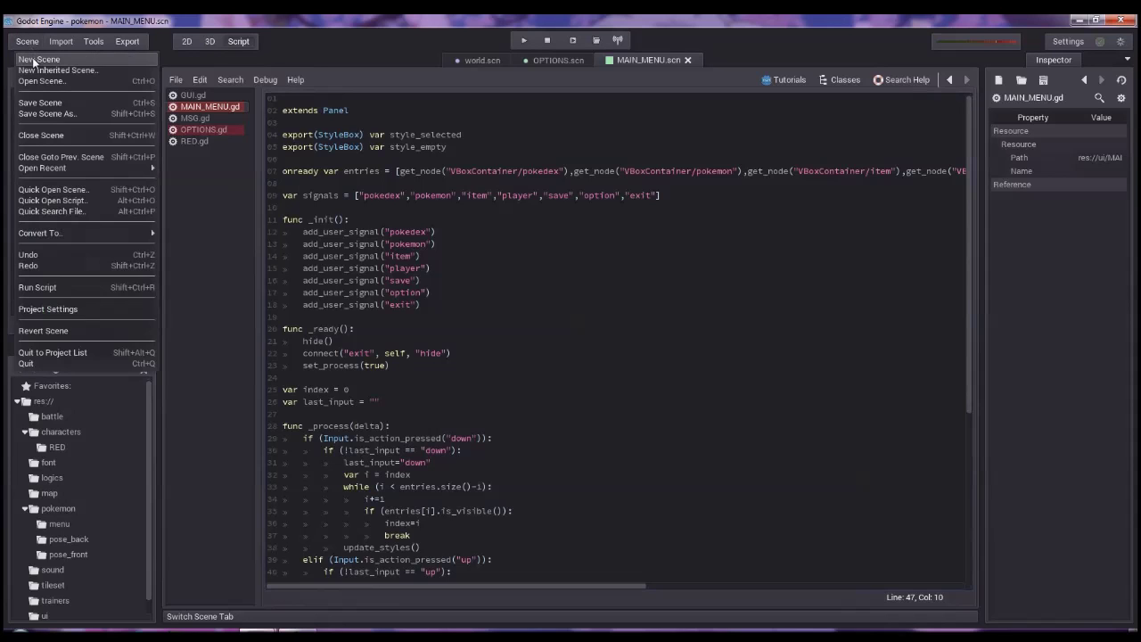
Step: Create a new scene with a plain Node root renamed to INPUT
click(36, 63)
click(24, 82)
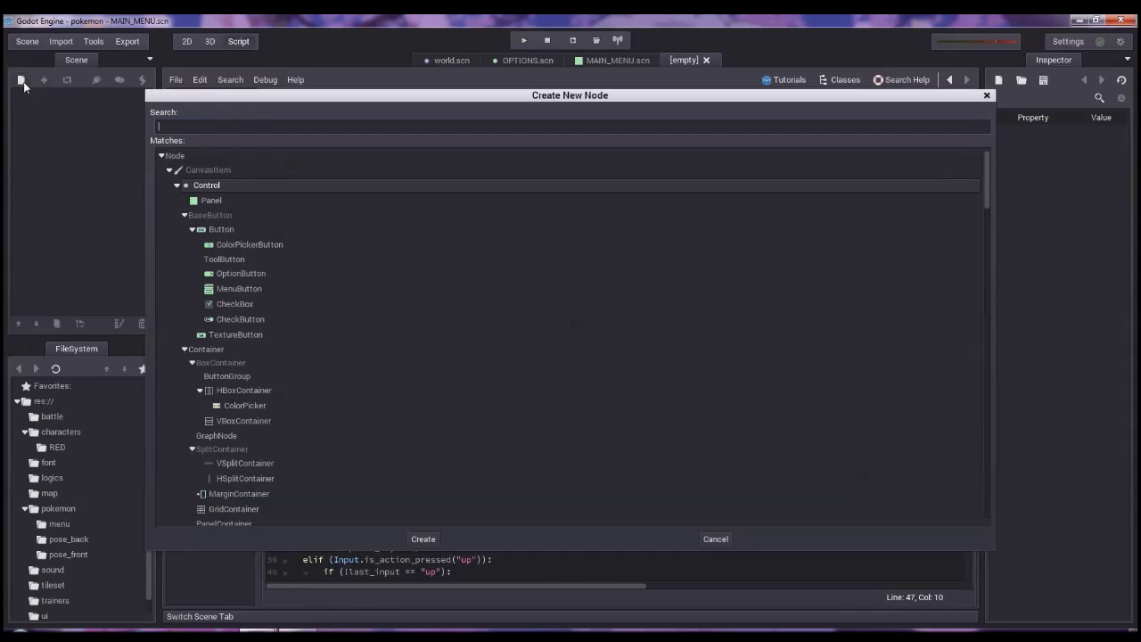
double_click(176, 156)
double_click(60, 97)
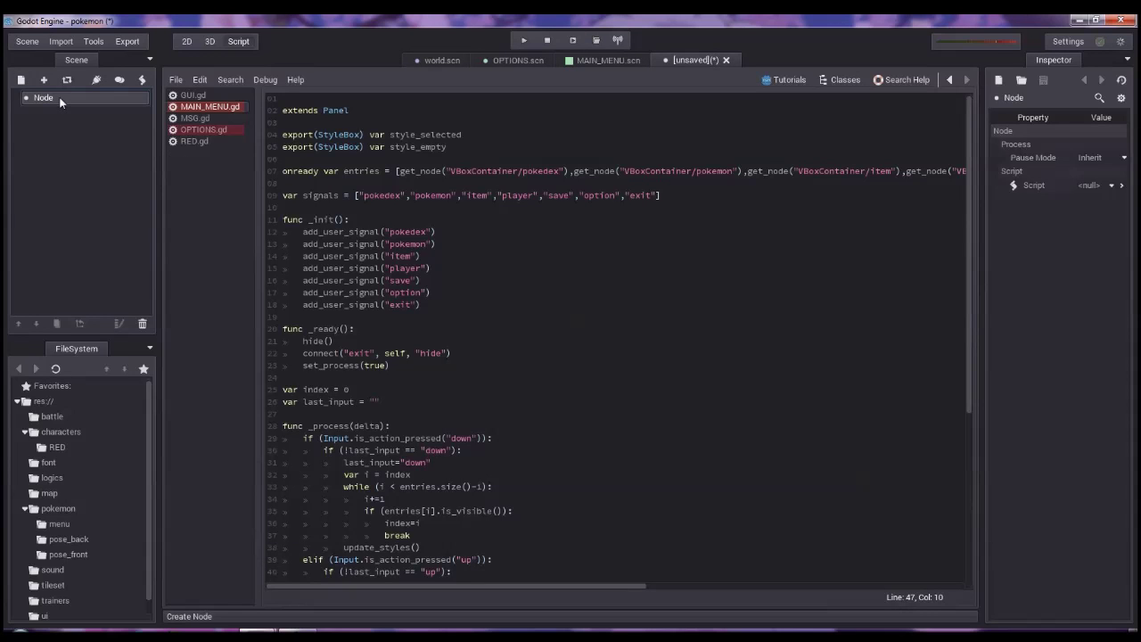
text(INPUT)
key(Return)
Step: Save the scene as INPUT.scn in the res://logics folder
click(25, 41)
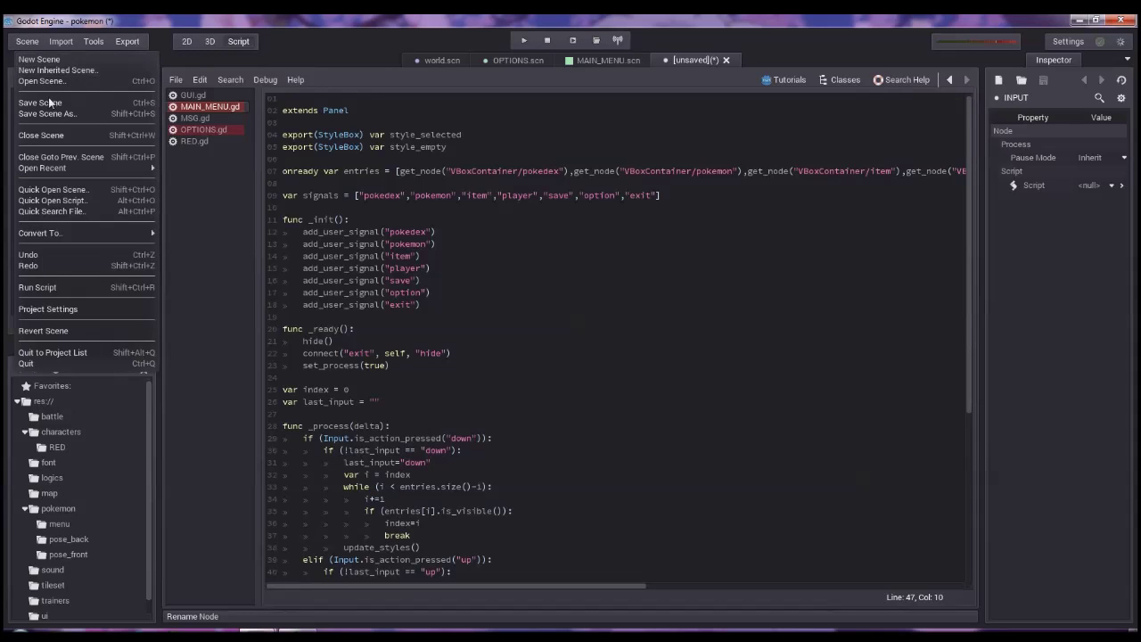
click(49, 100)
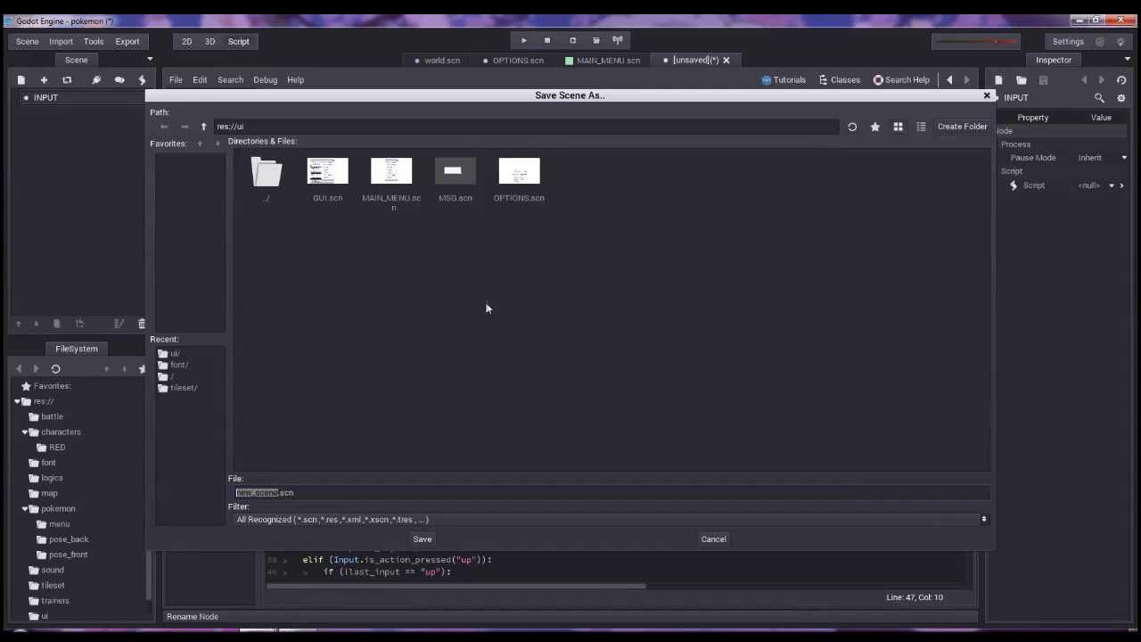
double_click(268, 172)
double_click(452, 178)
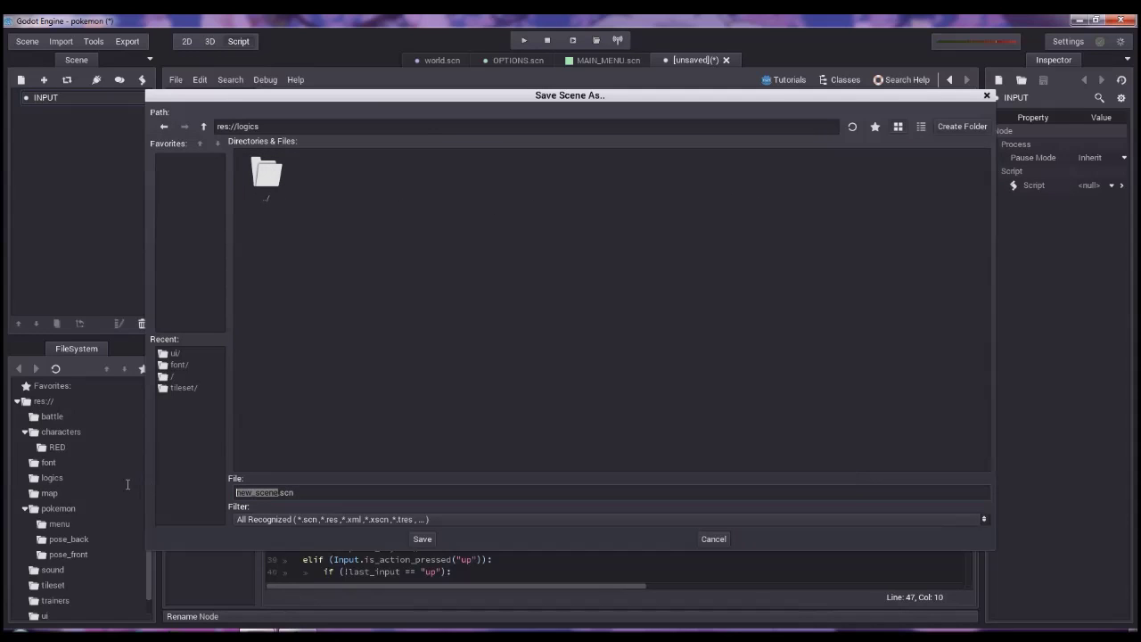
text(INPUT)
key(Return)
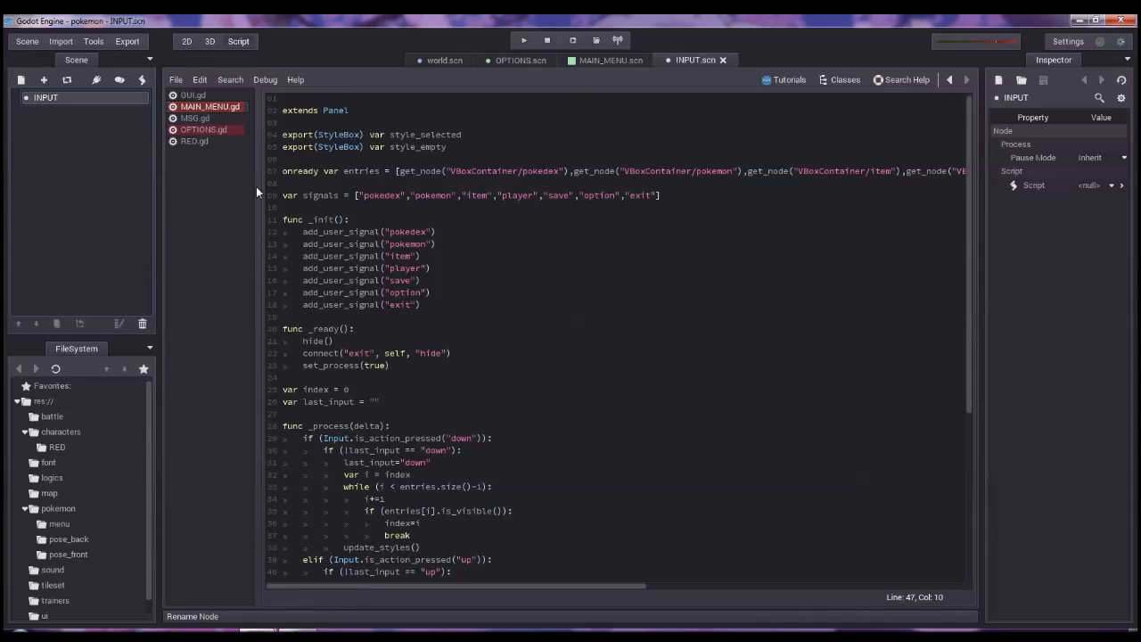
click(140, 82)
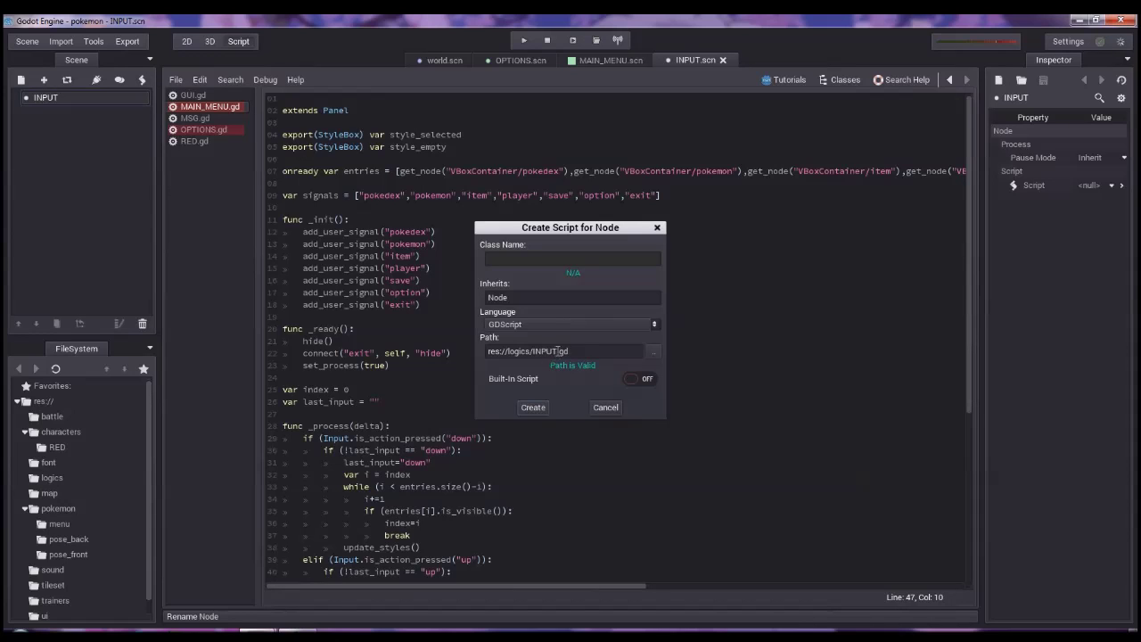
Step: Create the INPUT.gd script and add a plain child Node named 'down' under INPUT
click(539, 408)
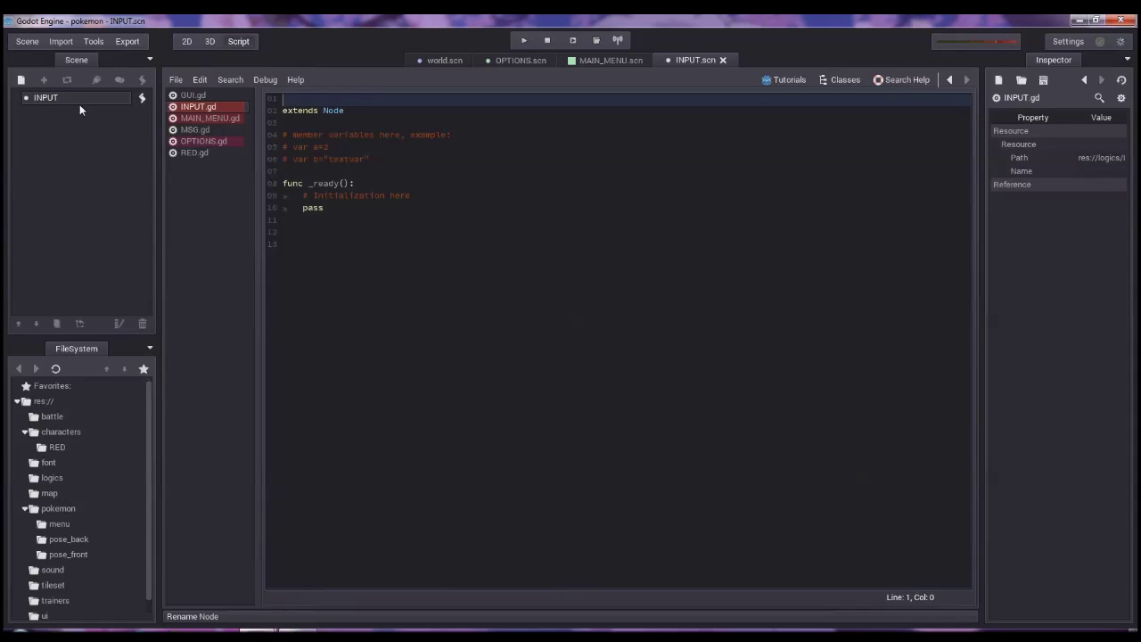
click(23, 79)
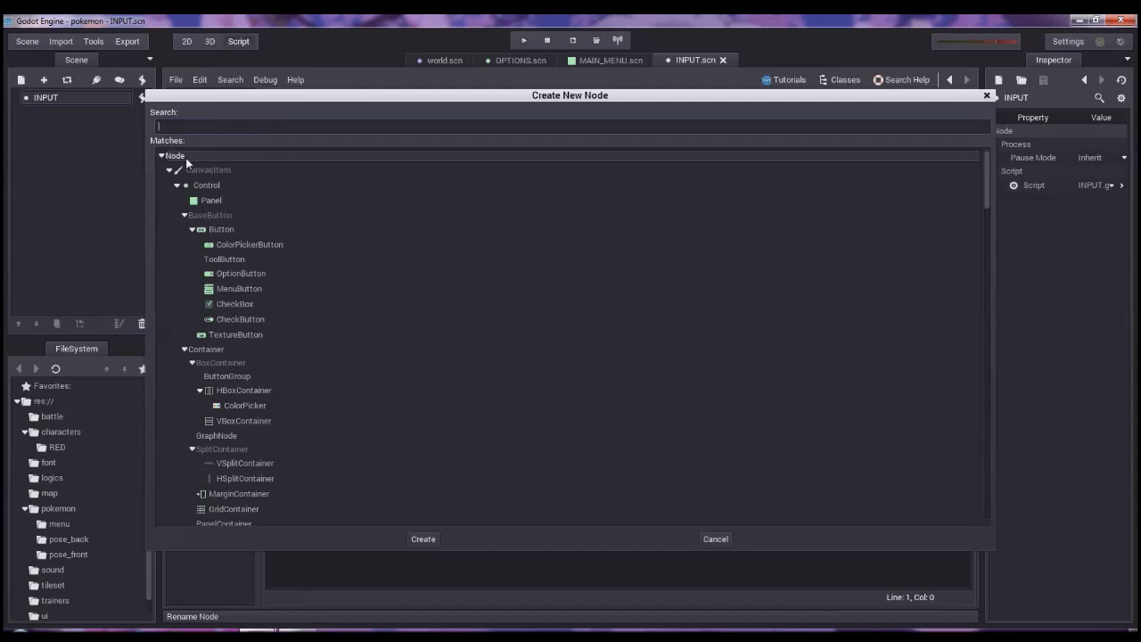
double_click(186, 157)
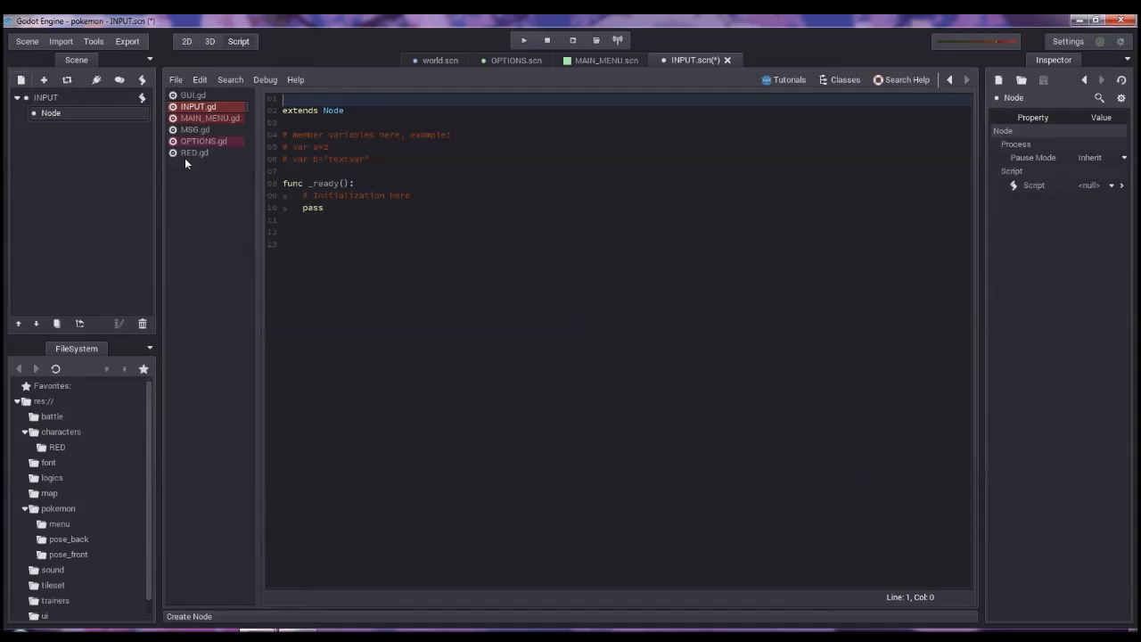
double_click(62, 114)
text(down)
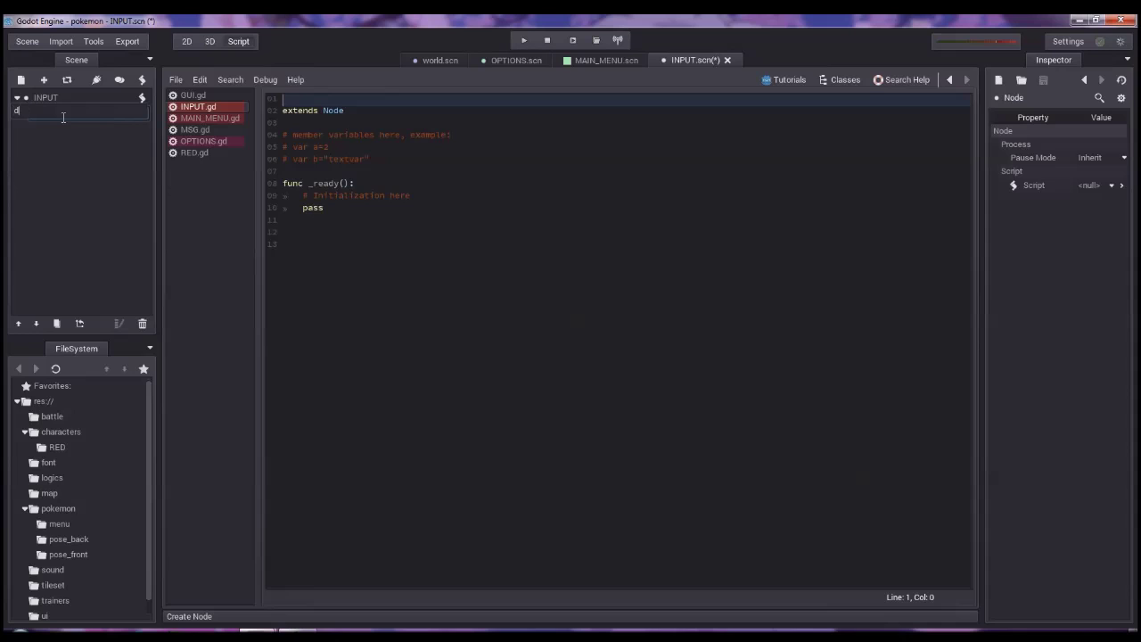
key(Return)
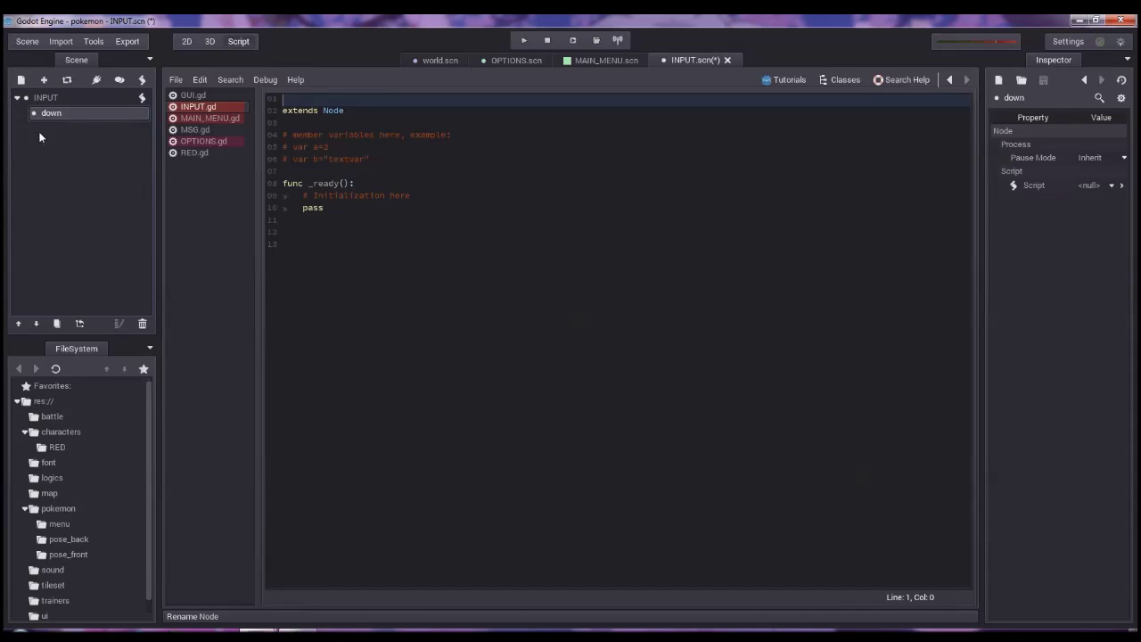
click(142, 79)
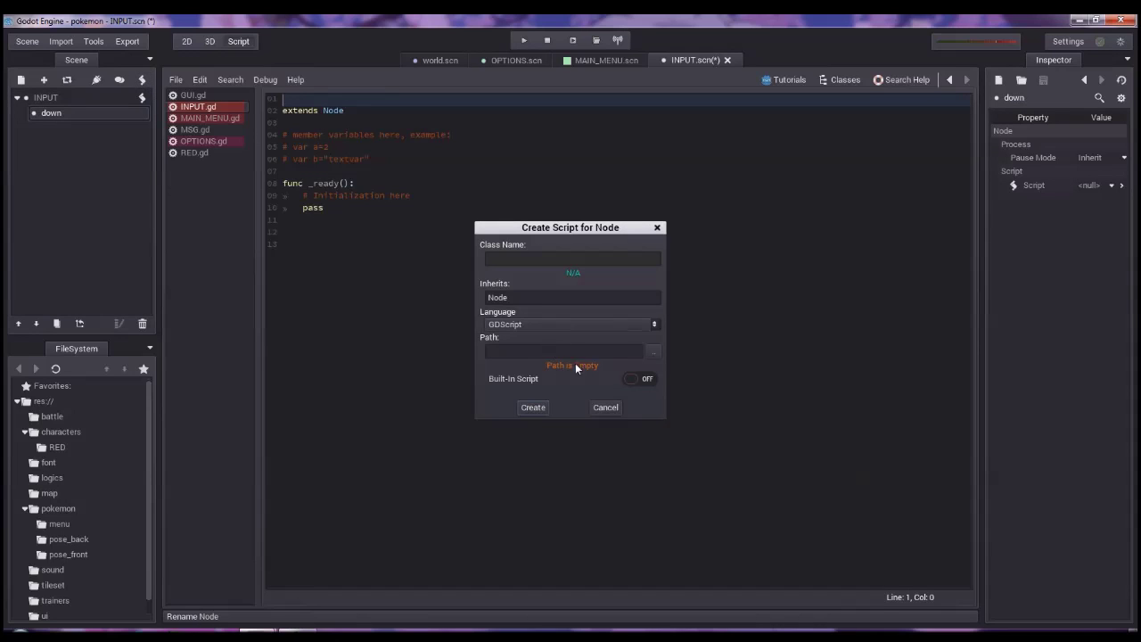
Step: Attach a new script to down saved as res://logics/action.gd
click(650, 352)
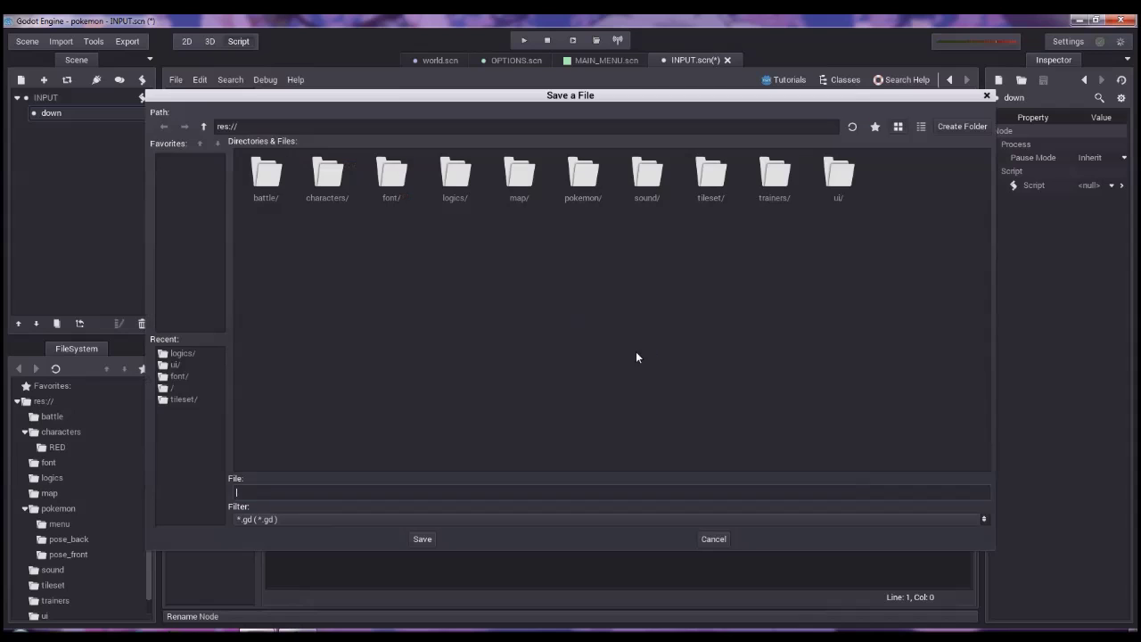
double_click(462, 182)
click(267, 491)
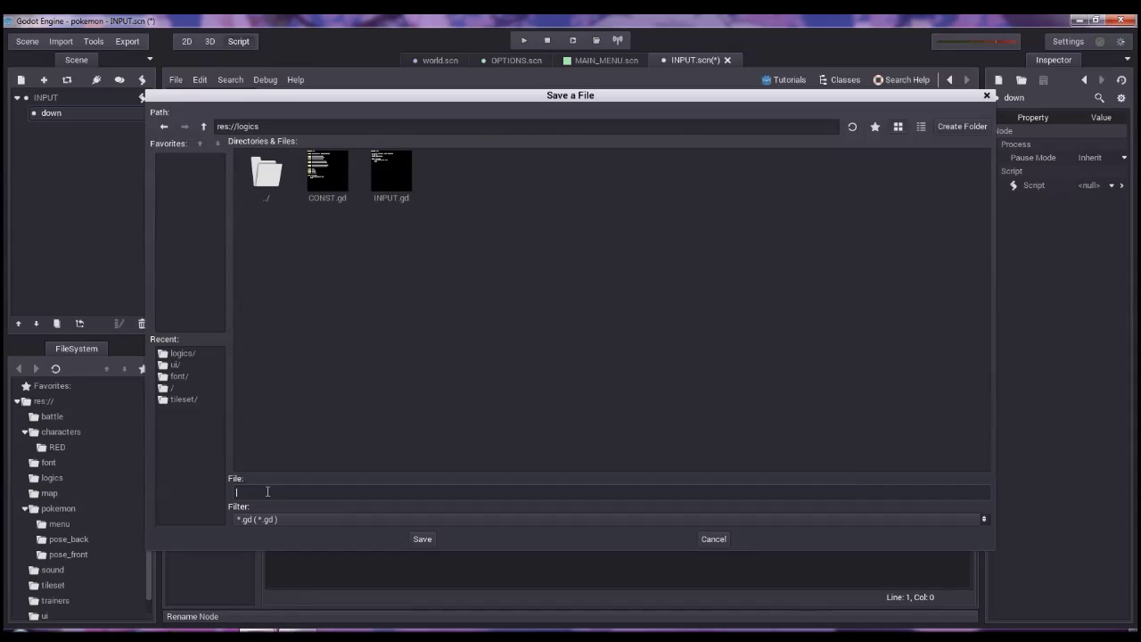
text(action.gd)
click(423, 539)
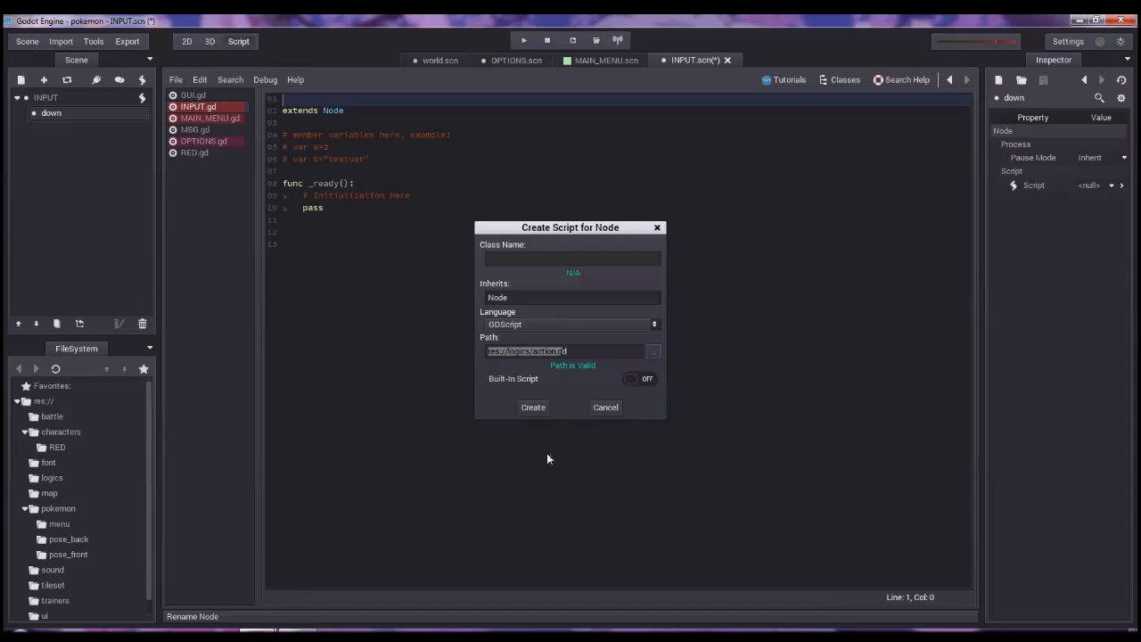
click(535, 408)
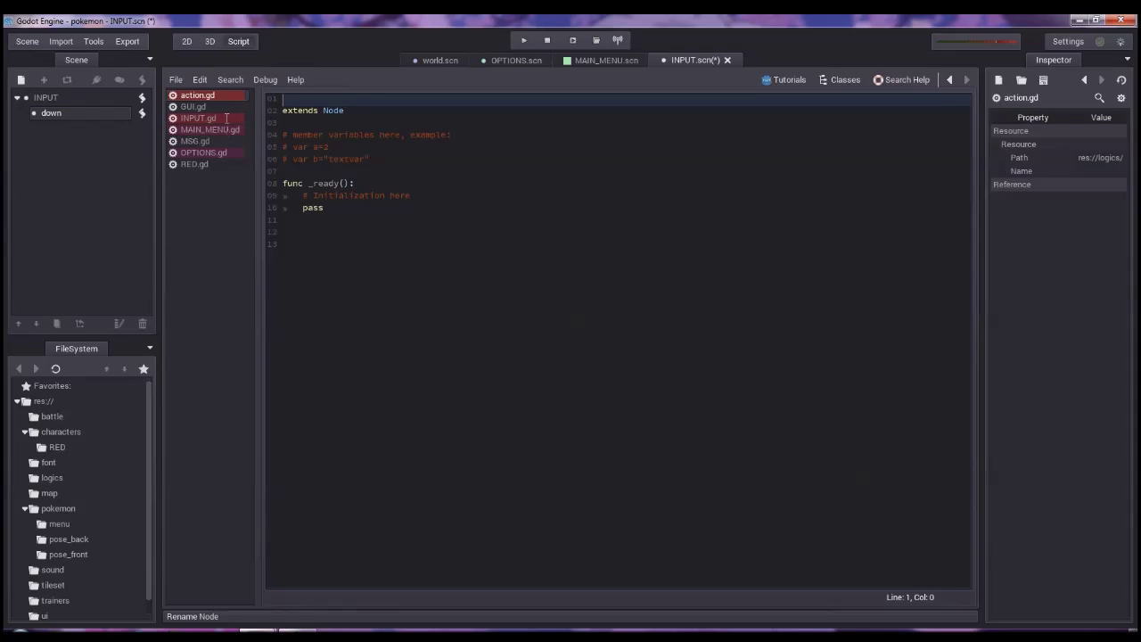
Step: Replace the template with export var action = "" and set_process(true) in _ready
drag(383, 159, 279, 136)
text(export var)
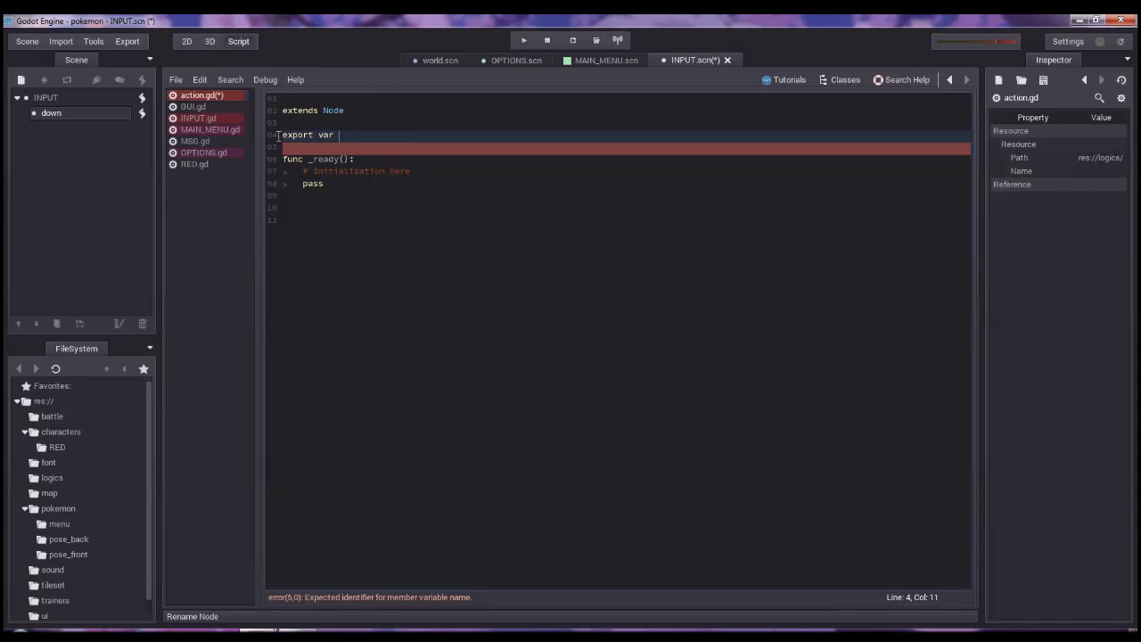
text(action = "")
drag(333, 185, 304, 171)
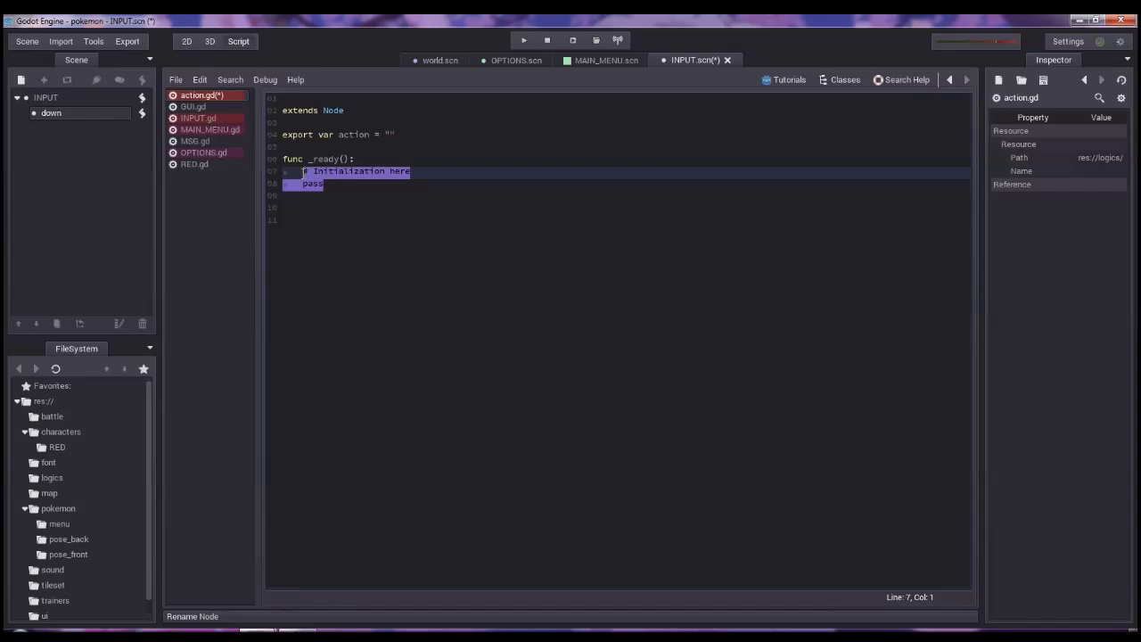
text(set_proce)
key(Return)
text(true))
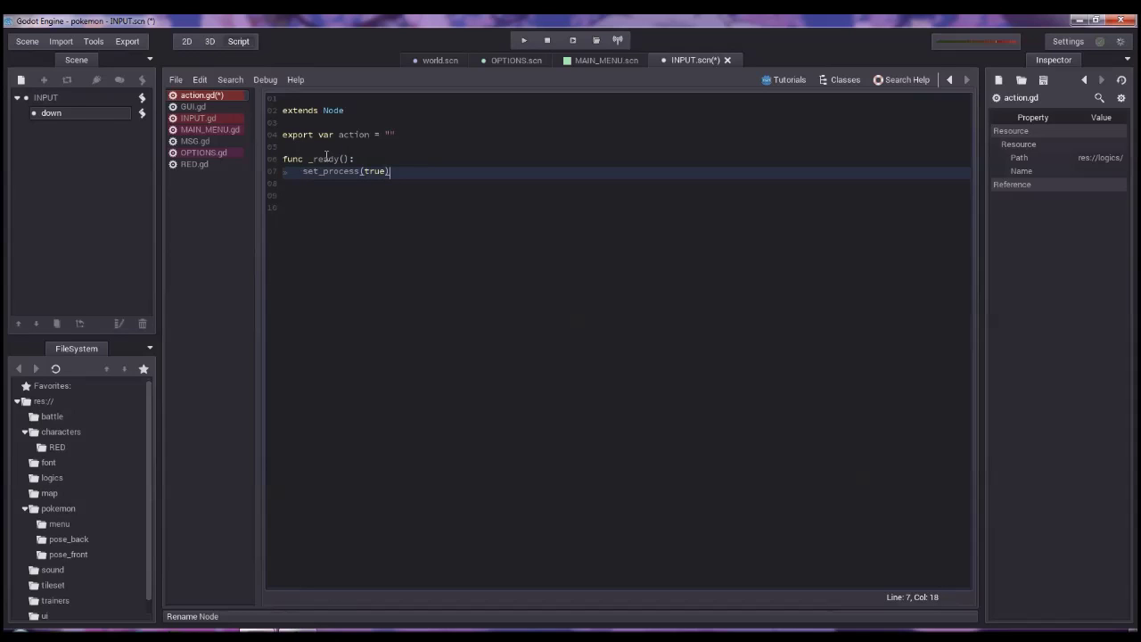
Step: Declare var prev_state = false and begin a curr_state variable below action
click(341, 148)
key(Return)
key(Return)
key(Up)
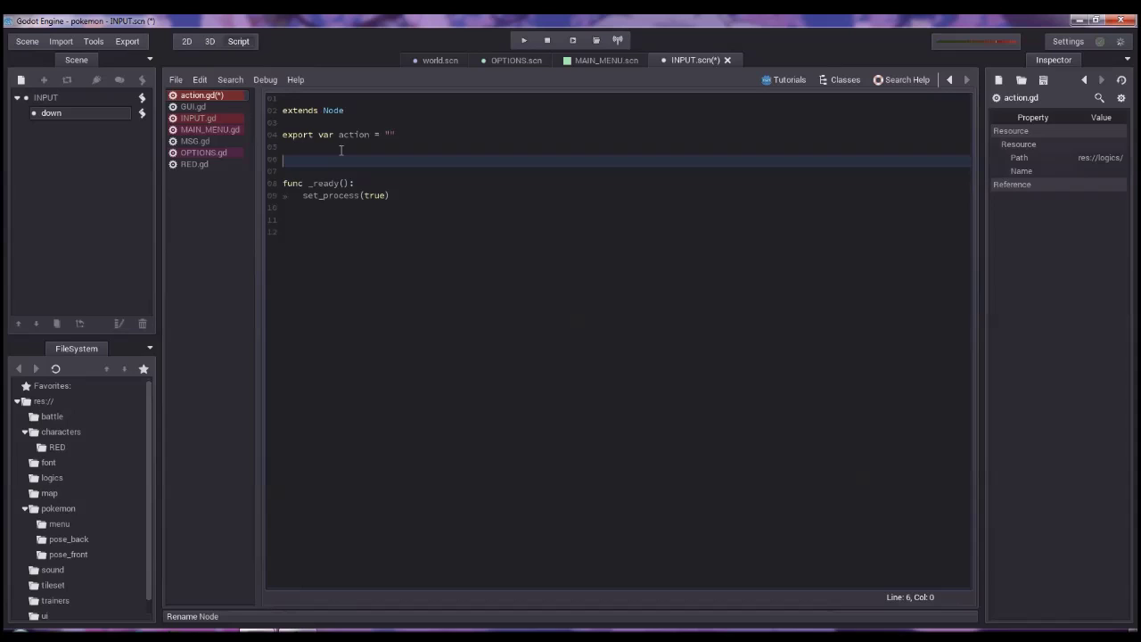
text(var prev_state )
text(= false)
key(Return)
text(var curr_state)
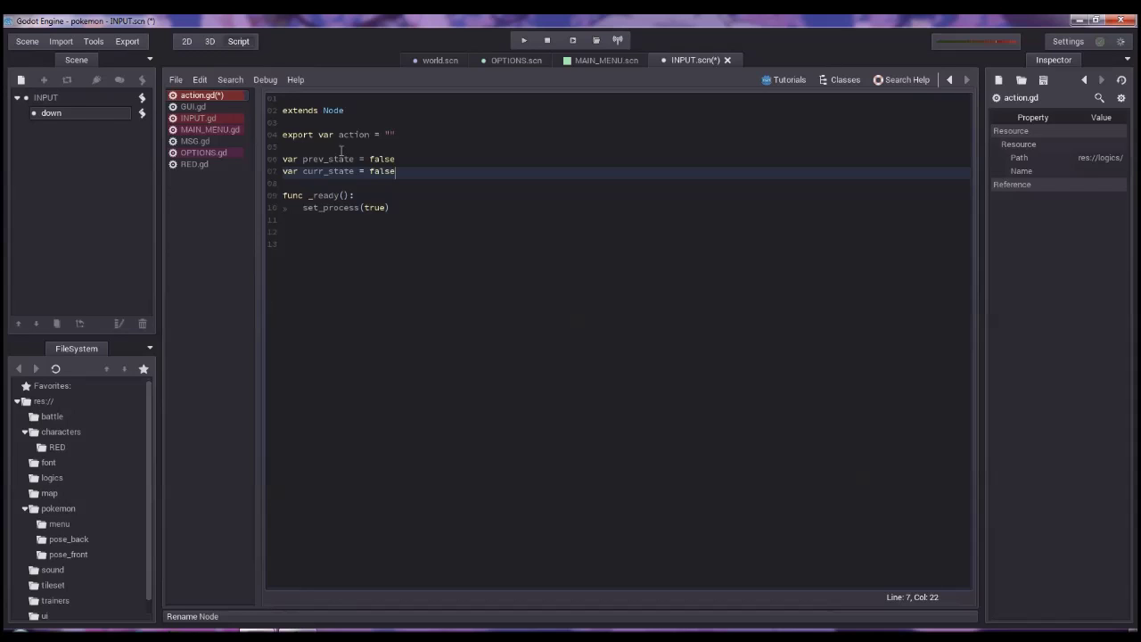
Step: Add a func _process(delta): header on the empty line after _ready
key(Down)
key(Down)
key(Down)
key(Down)
key(Down)
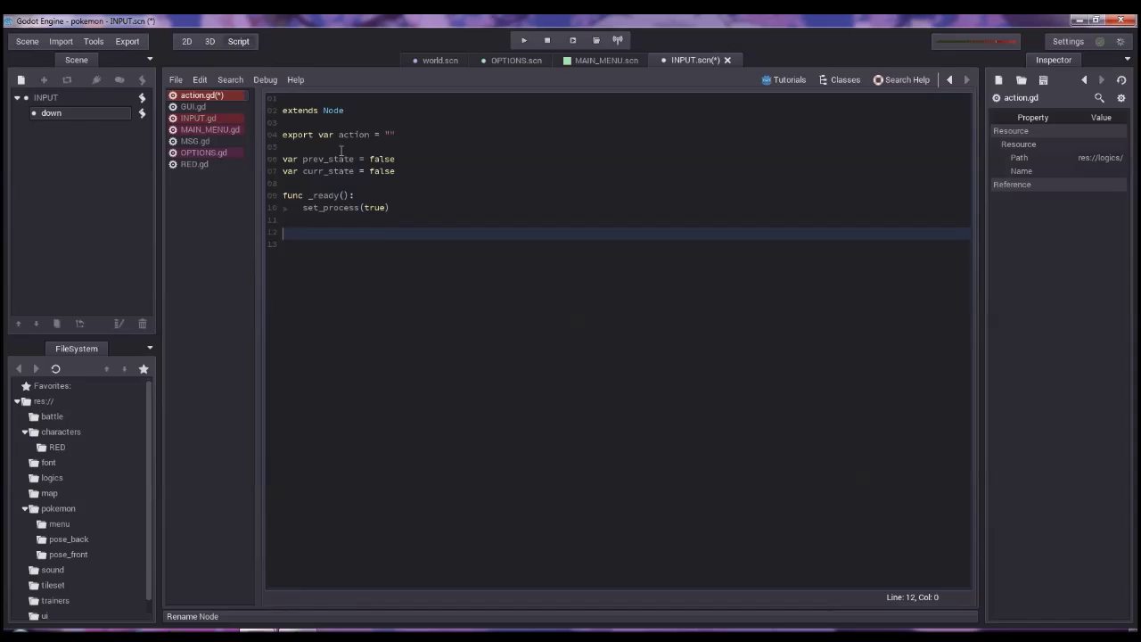
text(func _process(delta):)
key(Return)
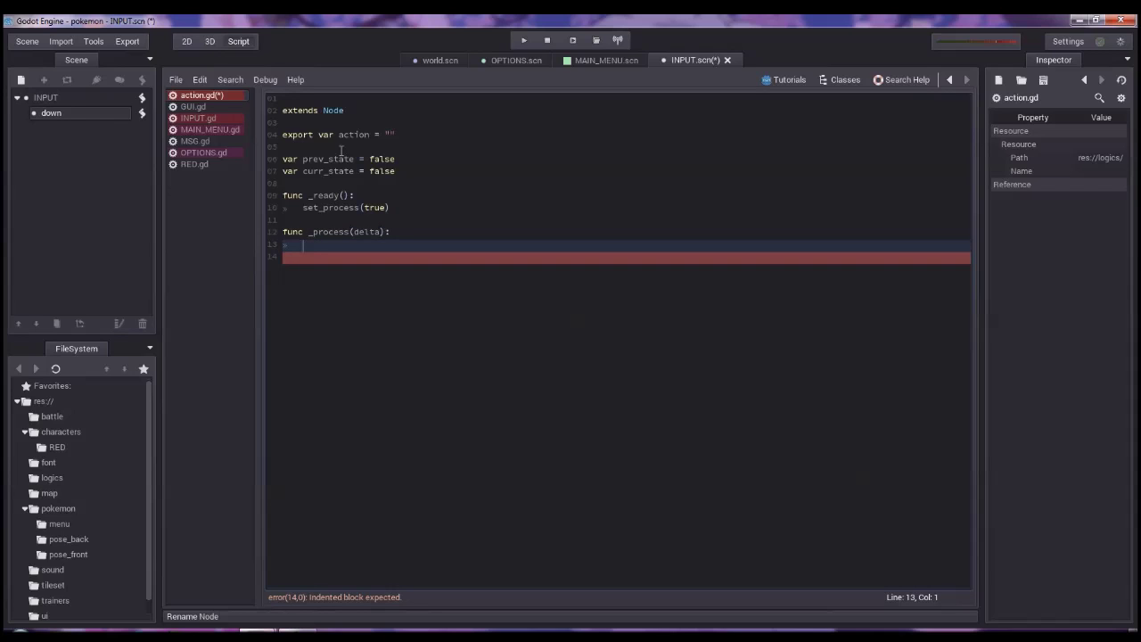
Step: Begin the _process body with an if (Input.is_action_pressed(action) check
text(if)
text( ()
text(Iput.)
key(BackSpace)
key(BackSpace)
key(BackSpace)
key(BackSpace)
text(nput.is)
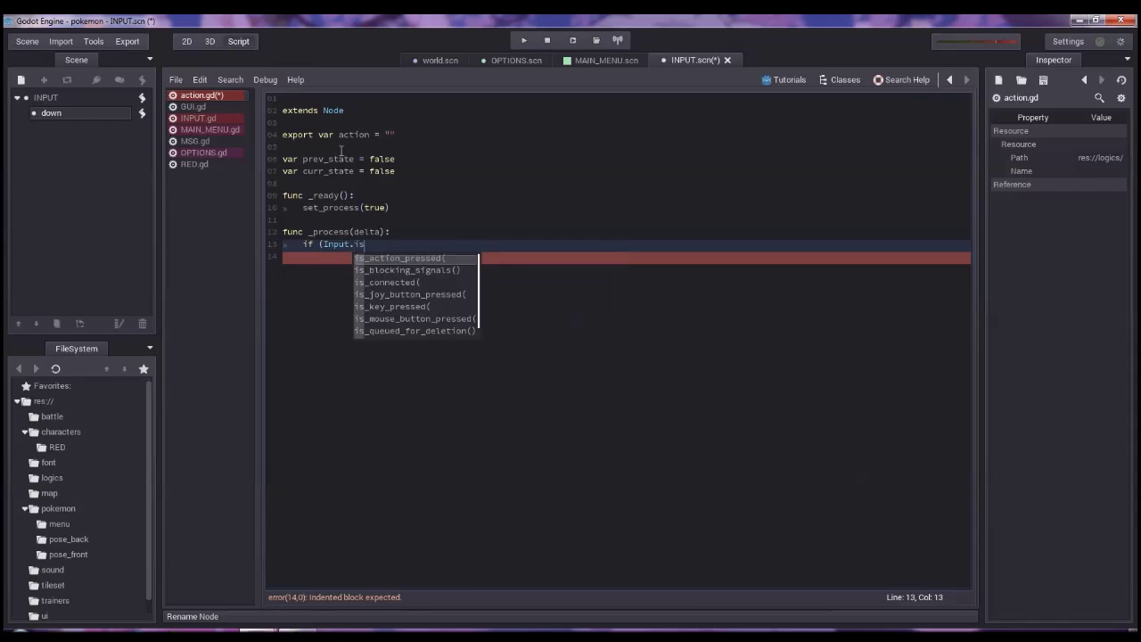
key(Return)
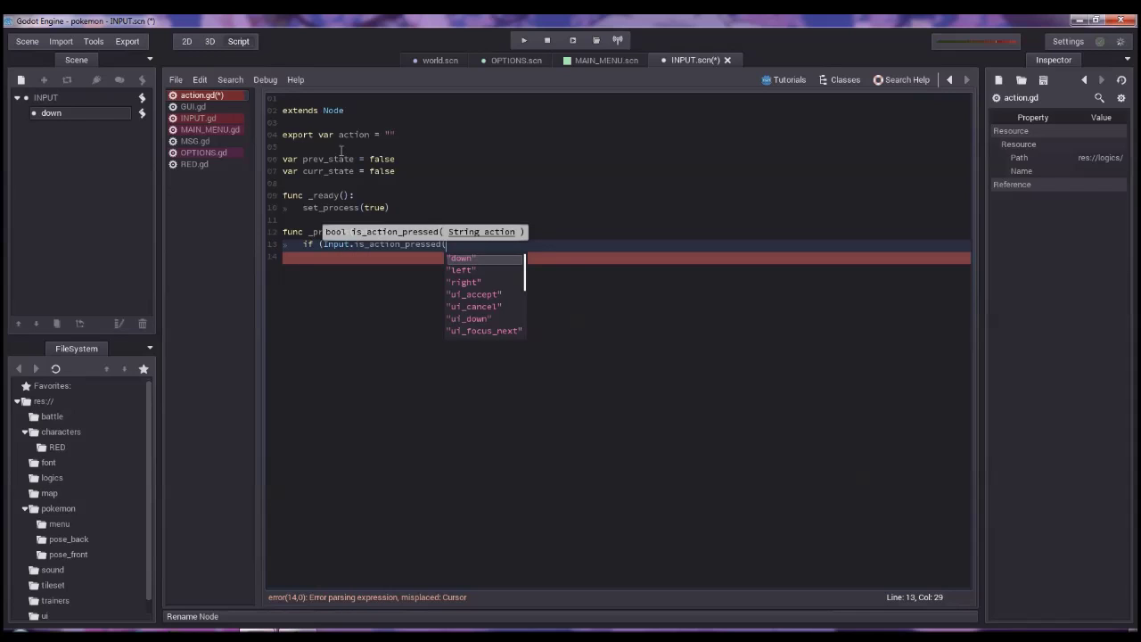
text(action)
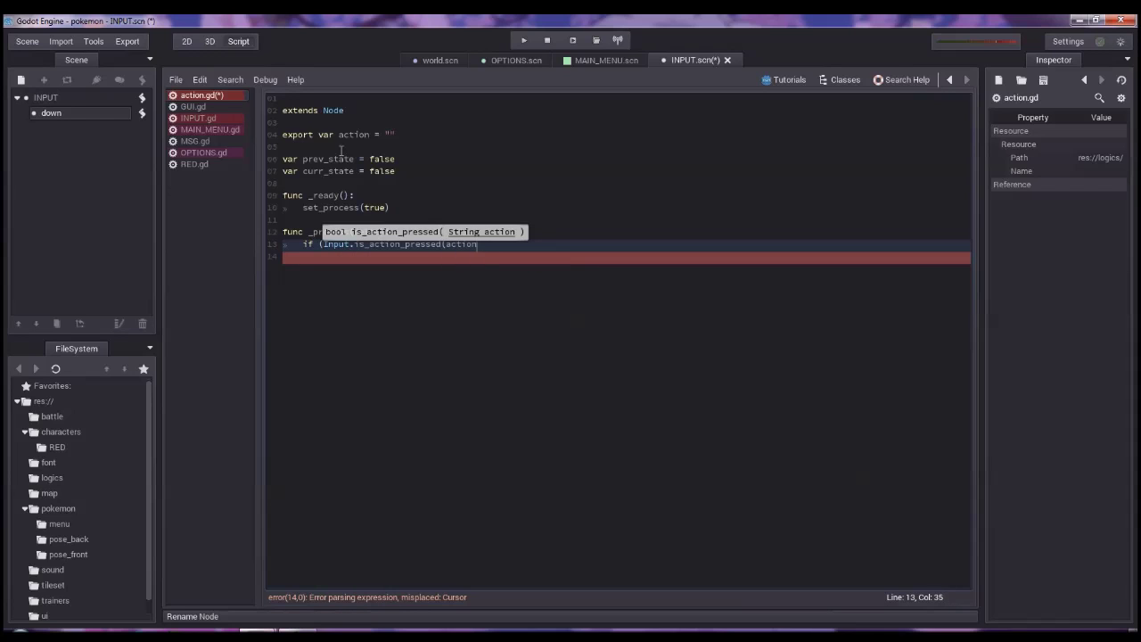
text())
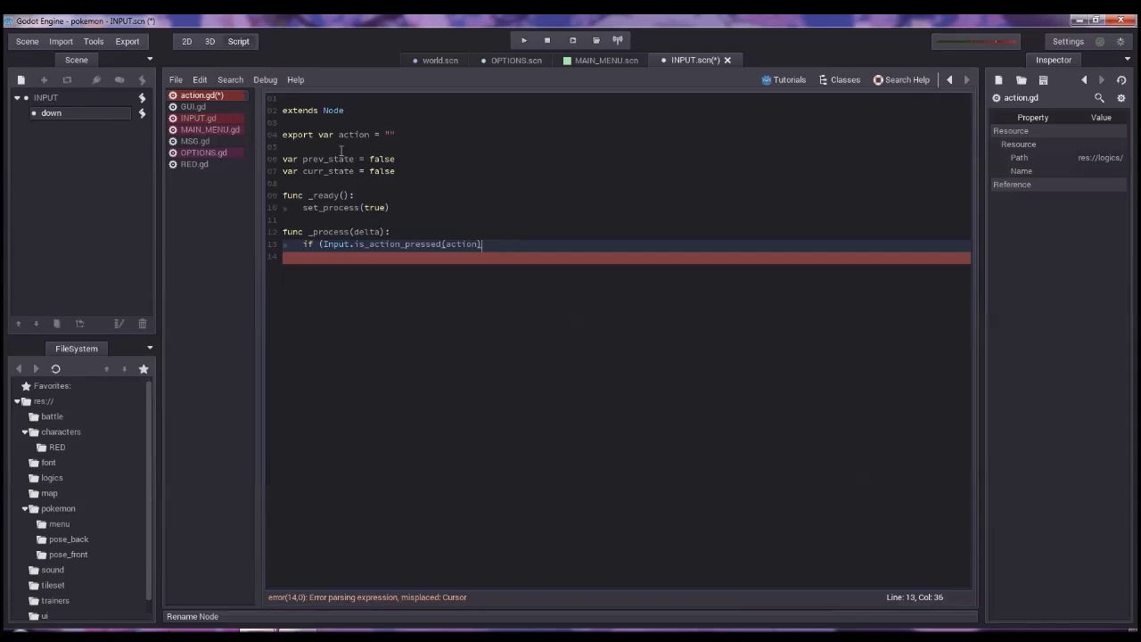
key(Return)
key(BackSpace)
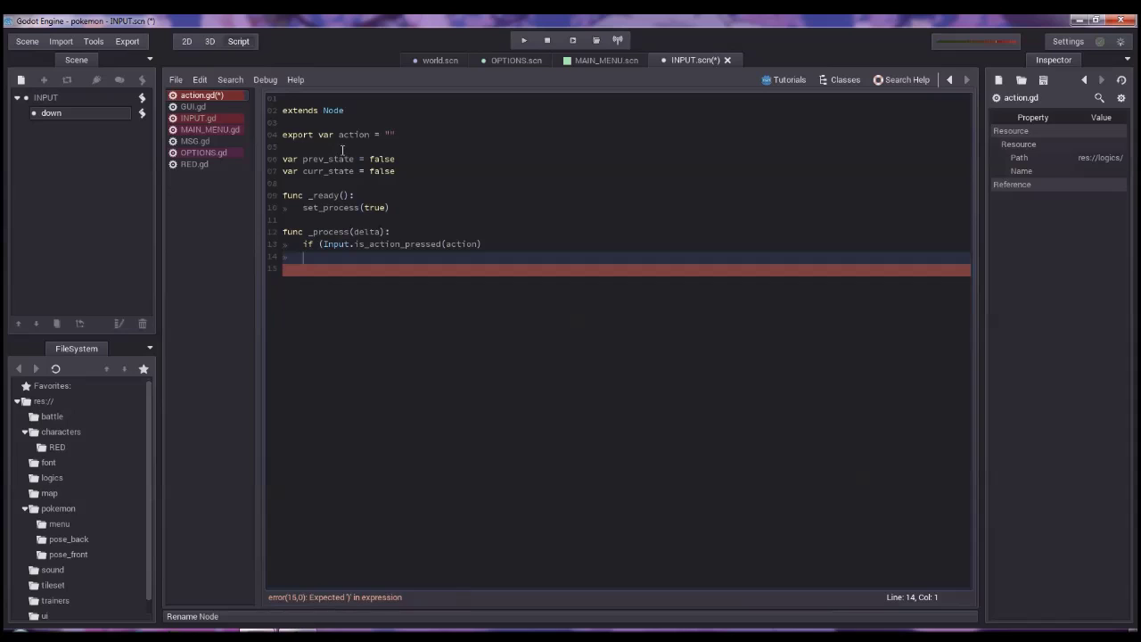
click(408, 233)
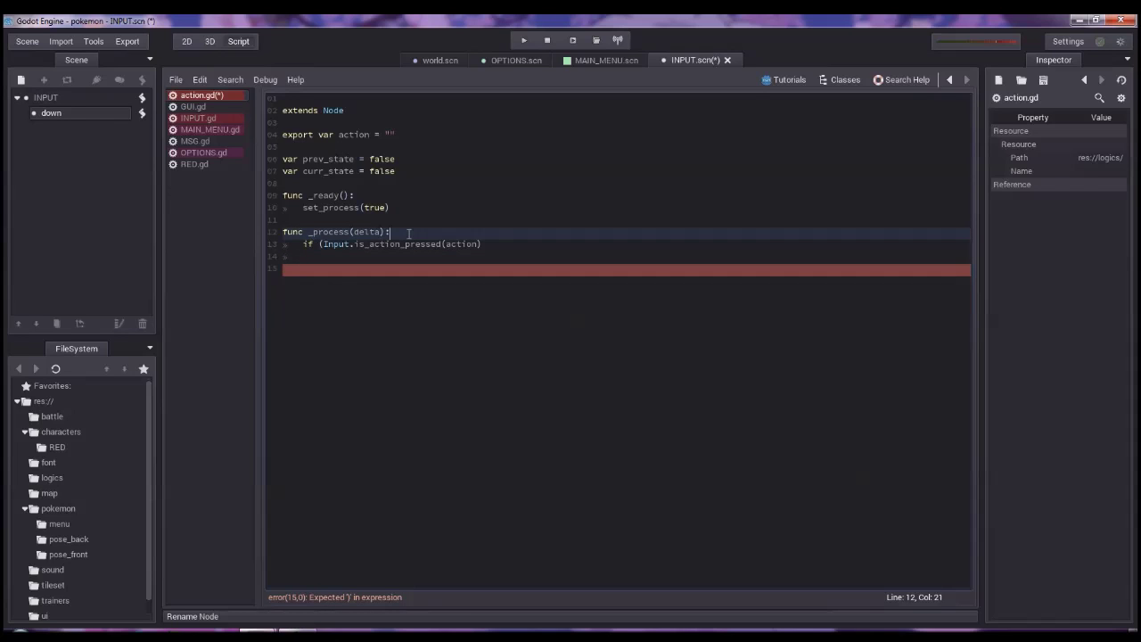
Step: Insert prev_state = curr_state as the first line of _process
key(Delete)
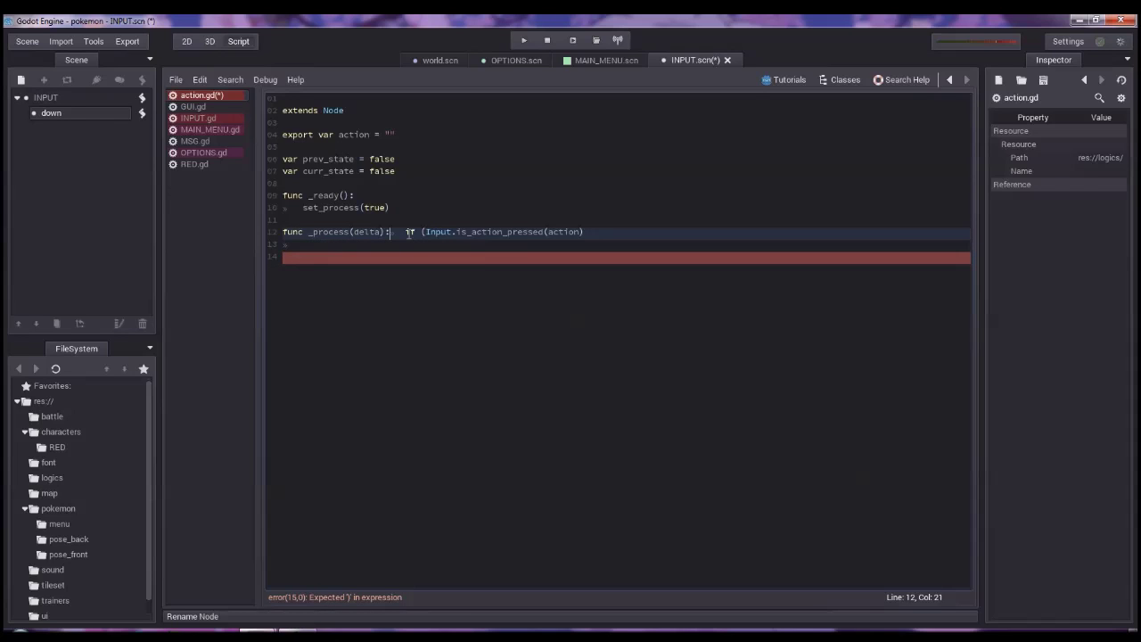
key(Return)
key(Return)
key(Up)
text(pre)
key(Return)
text(= curre)
key(BackSpace)
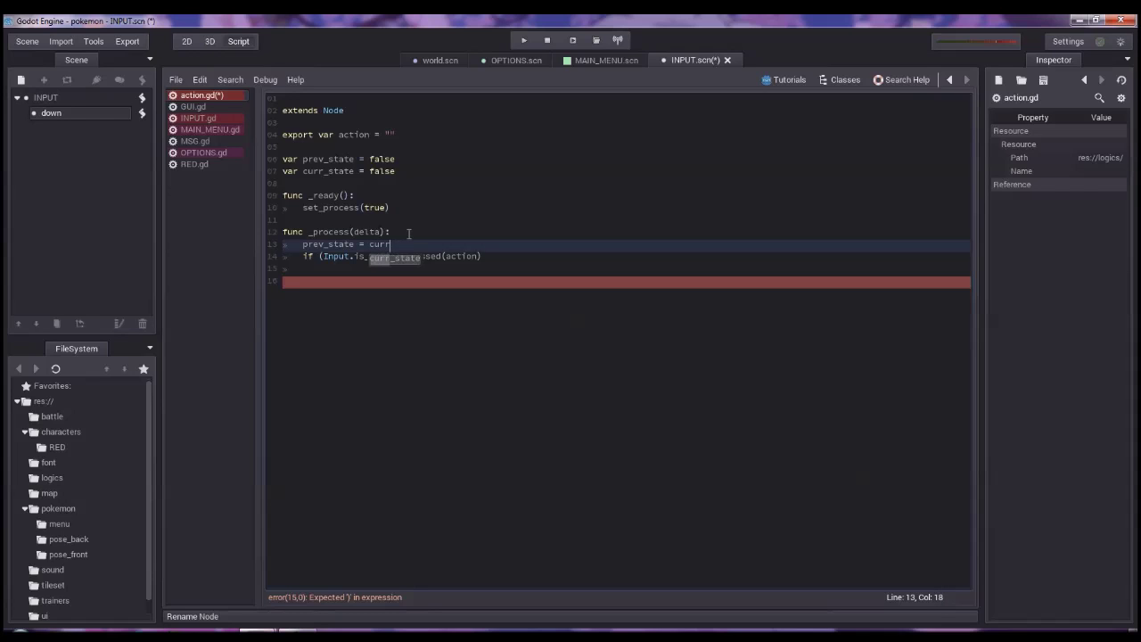
key(Return)
key(Return)
Step: Turn the if check into curr_state = Input.is_action_pressed(action), then add a blank line below
text(curre)
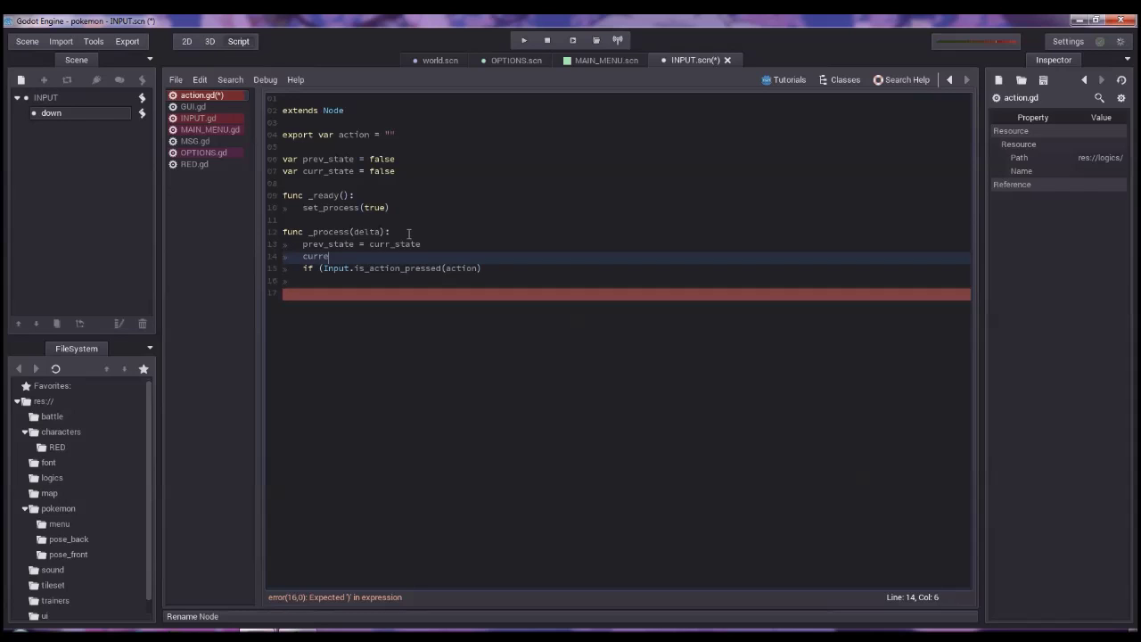
key(Return)
drag(323, 268, 365, 257)
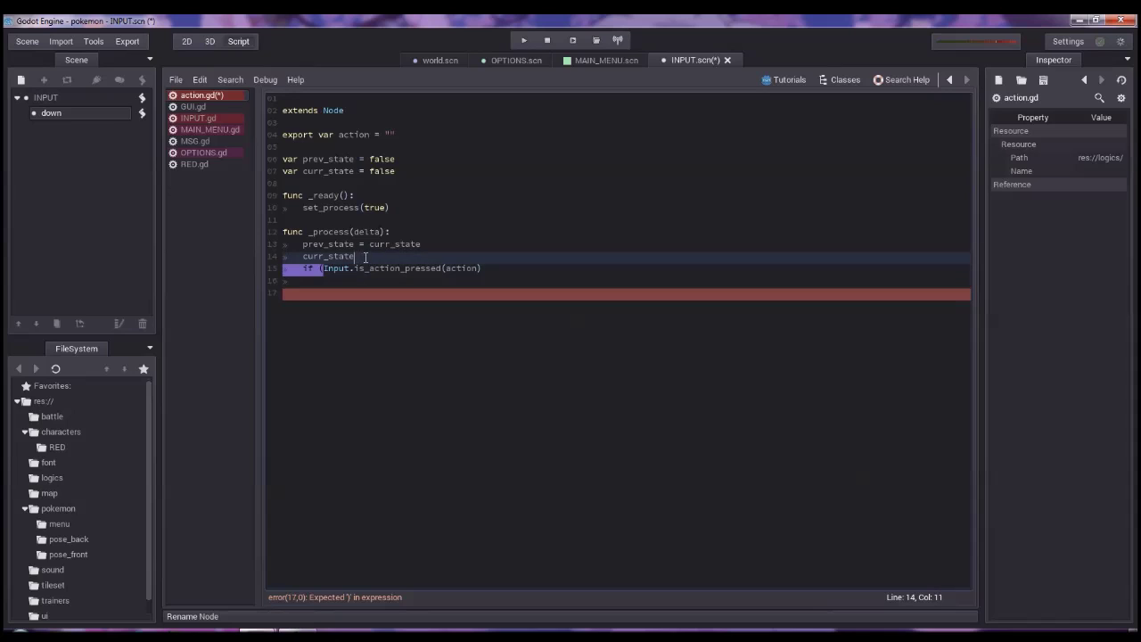
text( =Input.is_action_pressed(action)
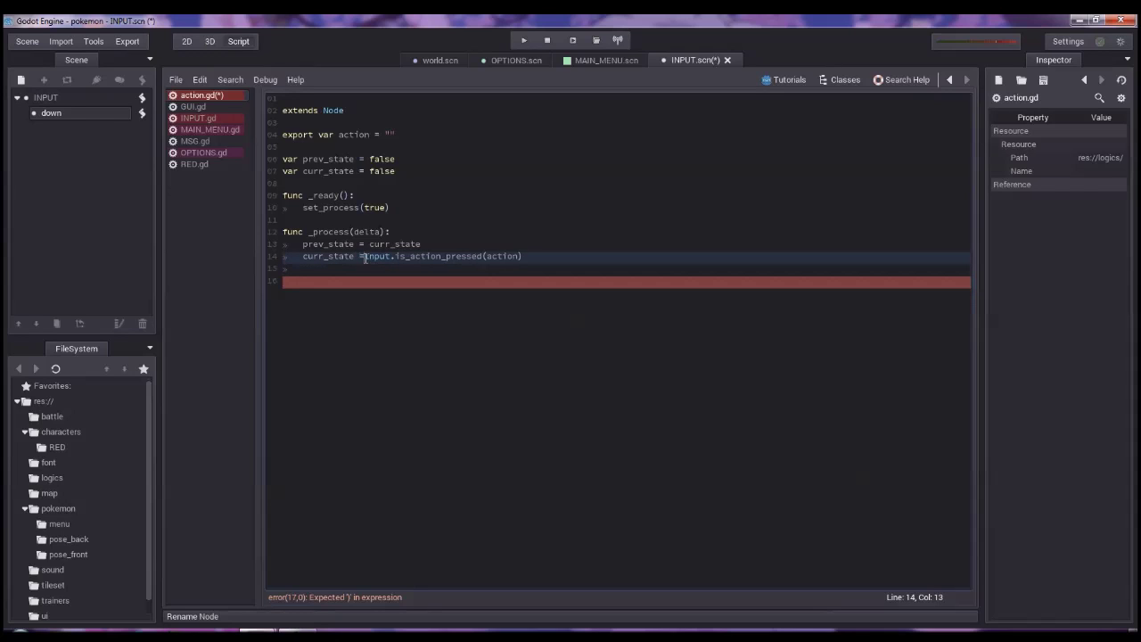
key(End)
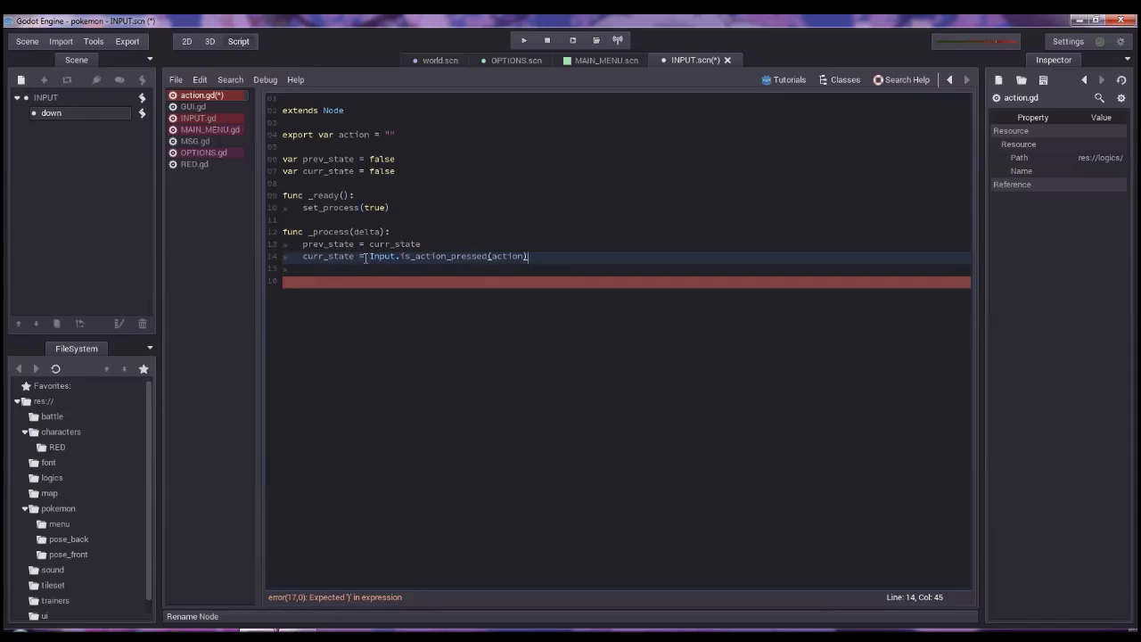
key(Down)
key(Down)
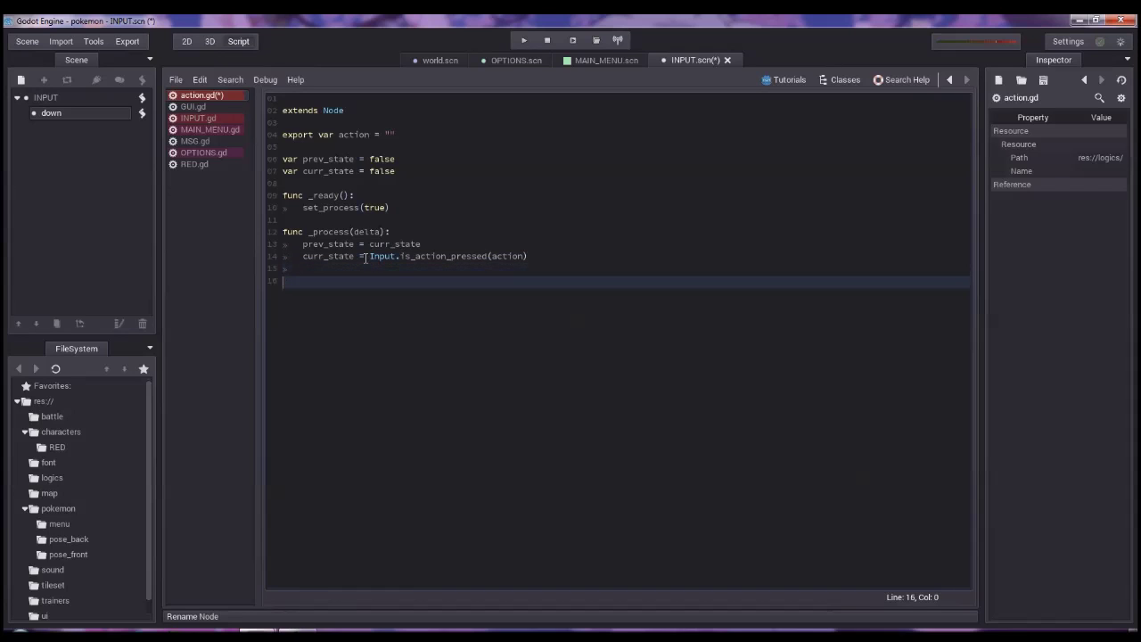
key(Up)
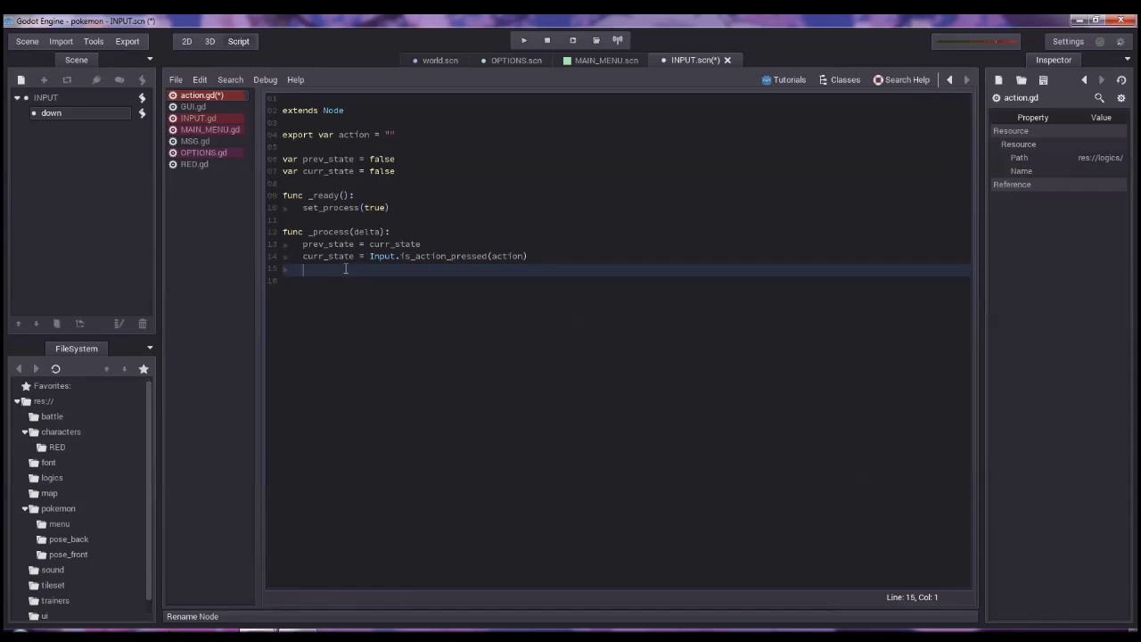
click(430, 243)
drag(430, 243, 301, 244)
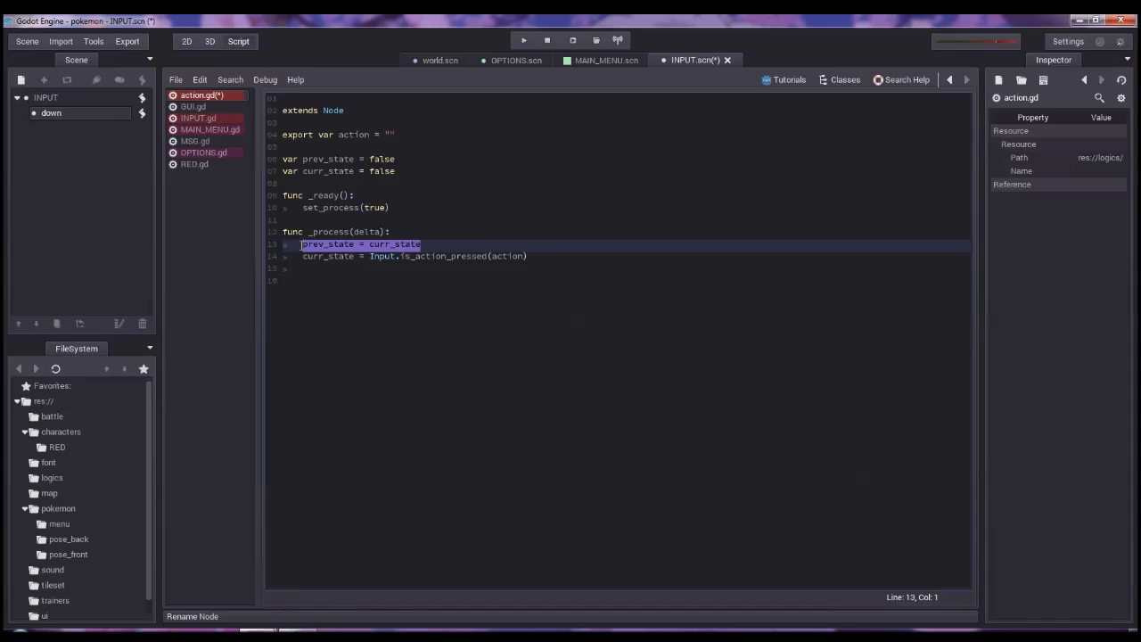
drag(303, 256, 543, 258)
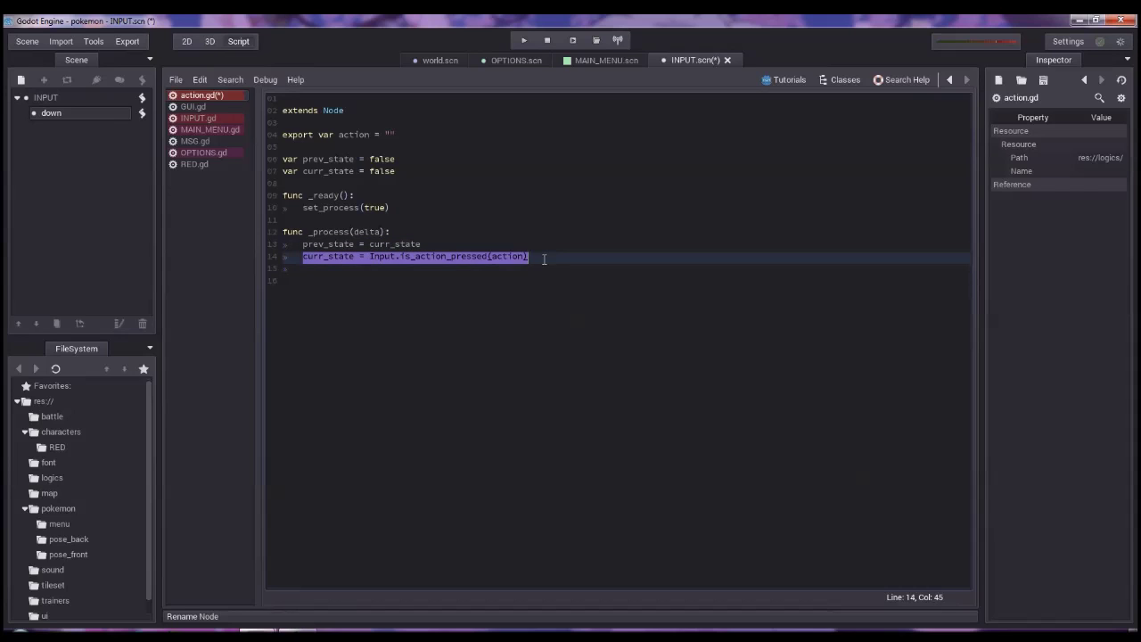
click(382, 375)
key(Return)
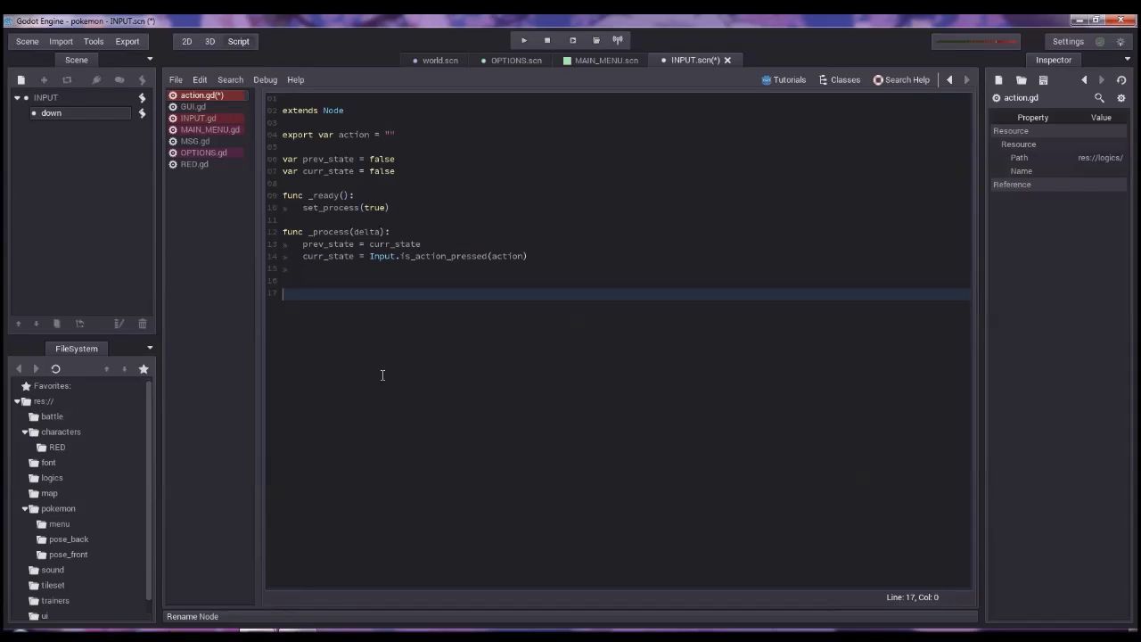
Step: Add func is_action_just_pressed(): with a return prev_state line, fixing the return typo
text(func )
text(is_action_just_pressed())
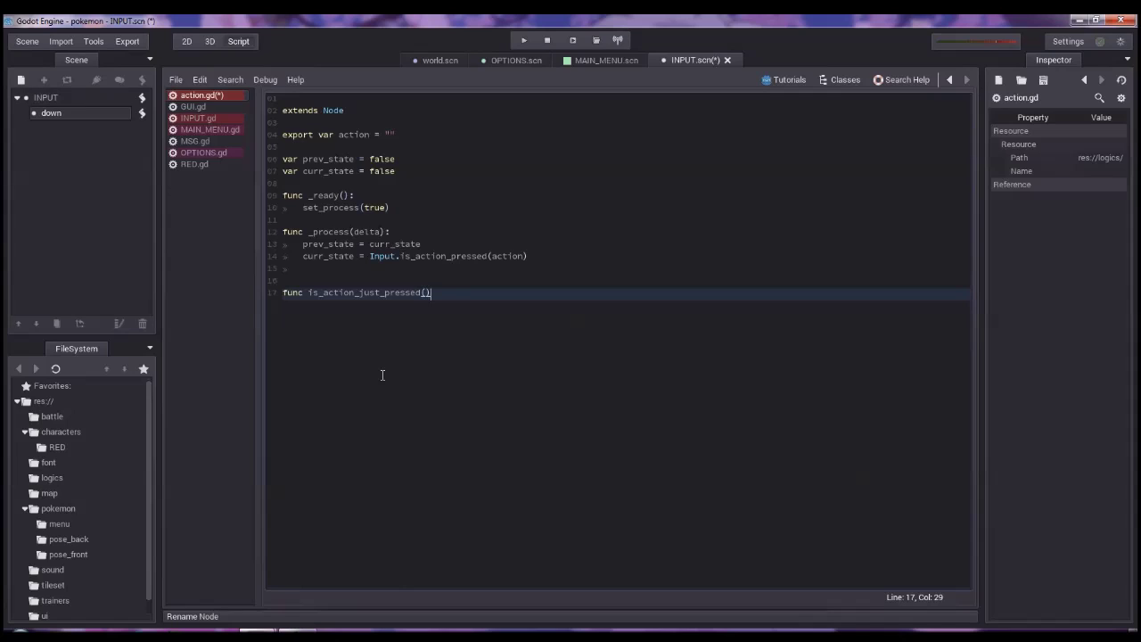
text(:)
key(Return)
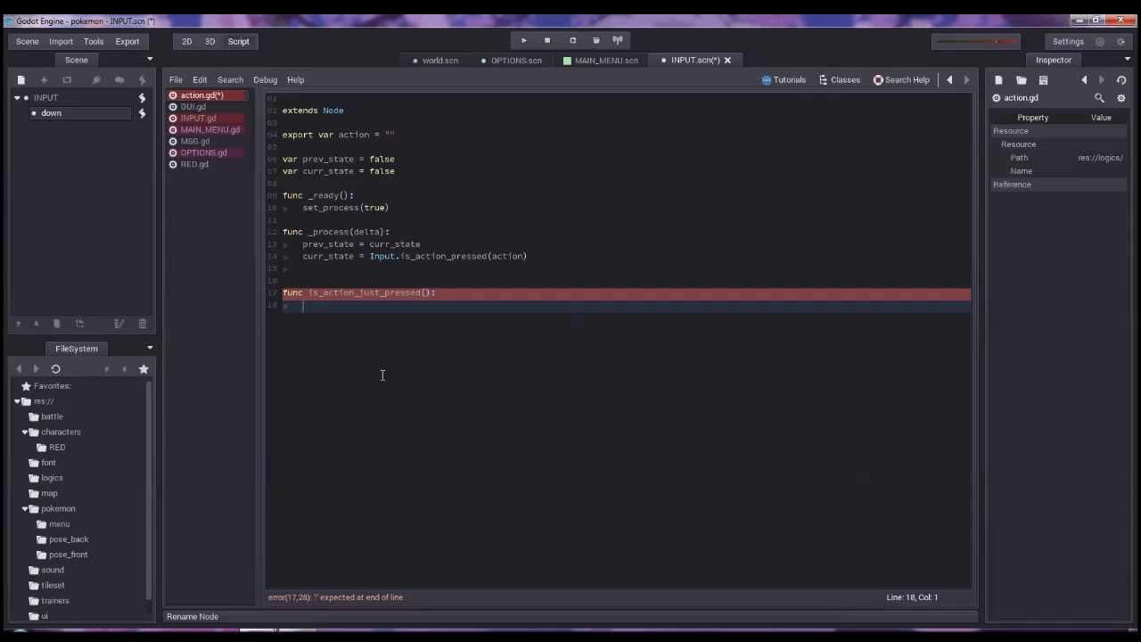
text(return)
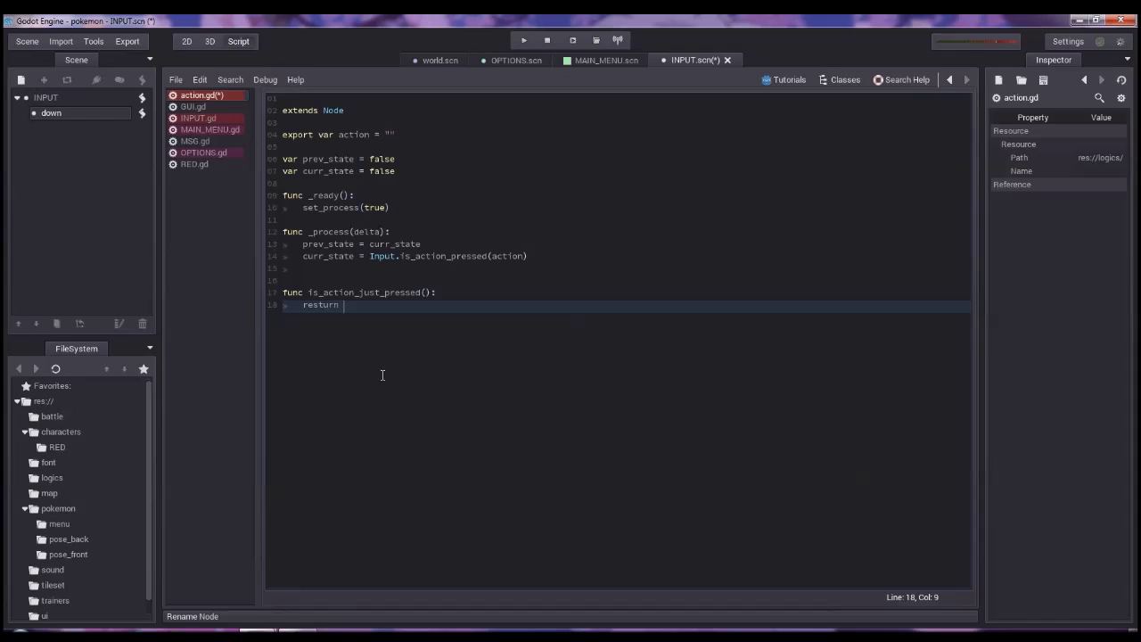
text(prev)
key(Left)
key(Left)
key(Left)
key(Delete)
key(End)
key(ctrl+space)
key(Return)
Step: Complete the return expression as !prev_state && curr_state
key(ctrl+Left)
text(!)
key(End)
text(&& curren)
key(BackSpace)
key(BackSpace)
key(Return)
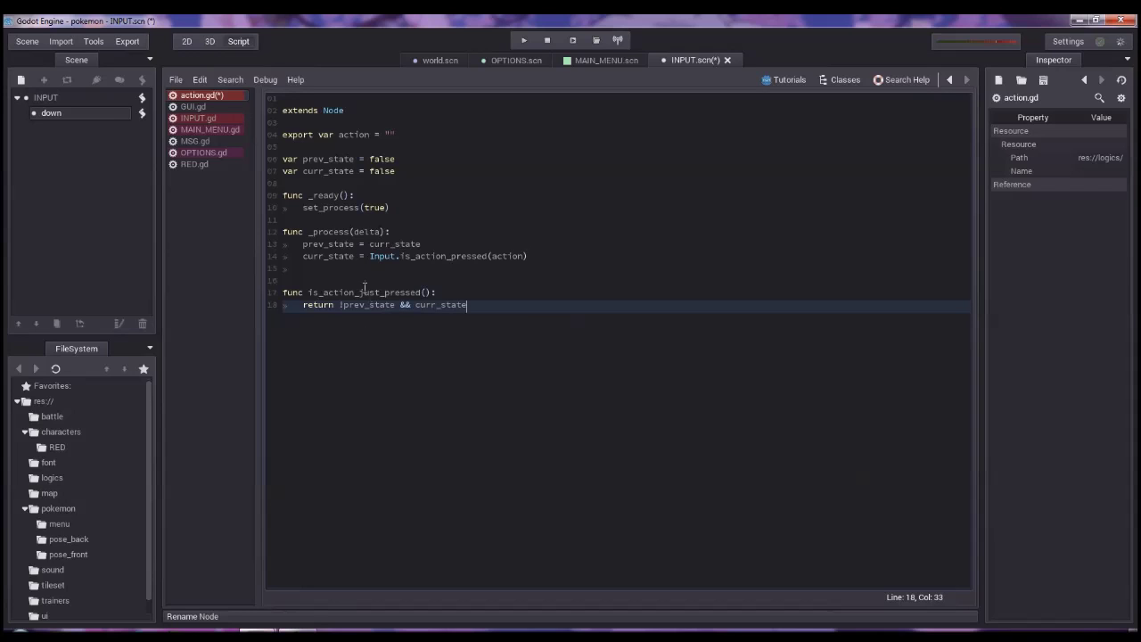
drag(340, 305, 477, 305)
click(481, 305)
Step: Start a new func is_action_just_released(): declaration below
key(Return)
key(Return)
key(BackSpace)
text(func )
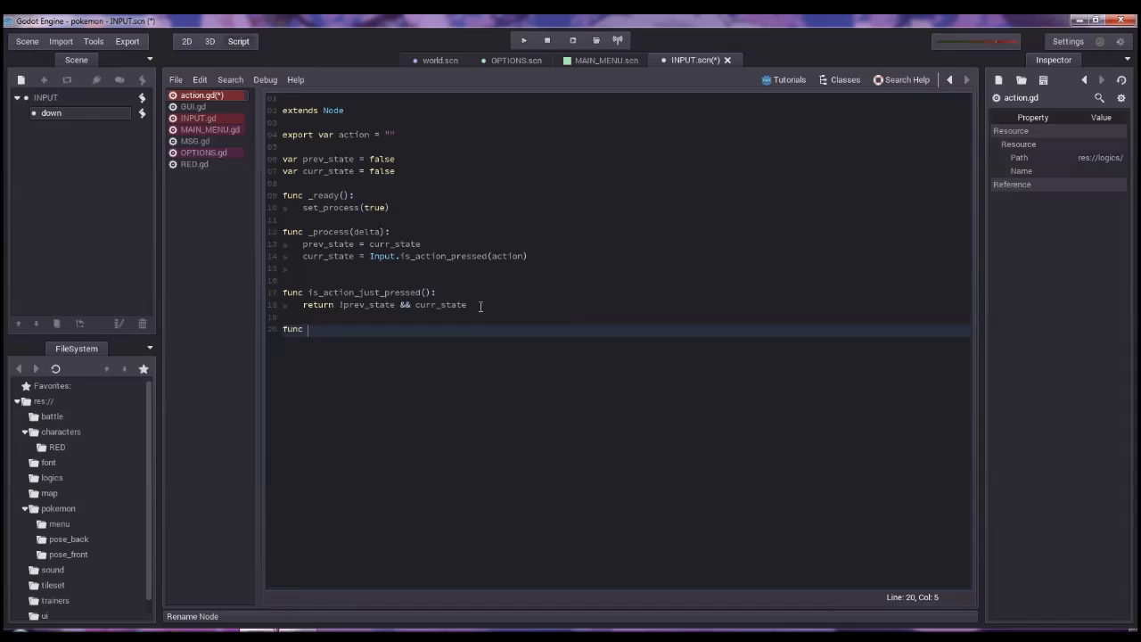
text(is_action_just_released():)
Step: Make is_action_just_released() return prev_state && !curr_state, then save the scene and script
key(Return)
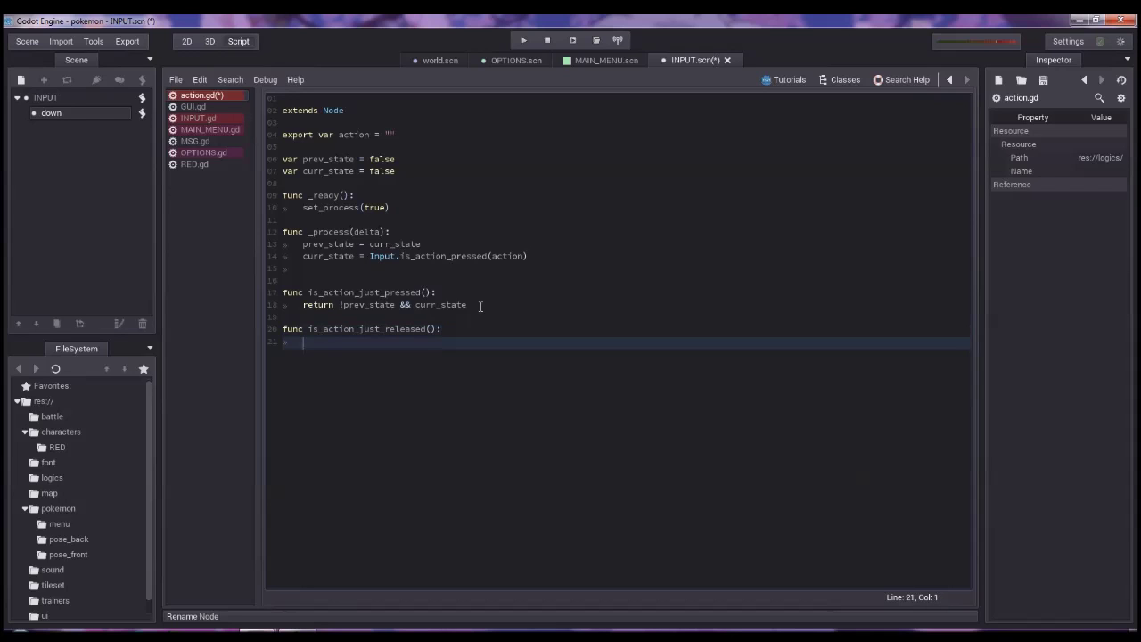
text(return )
text(p)
text(rev_)
key(Return)
text(&& !curr)
key(Return)
drag(390, 344, 341, 343)
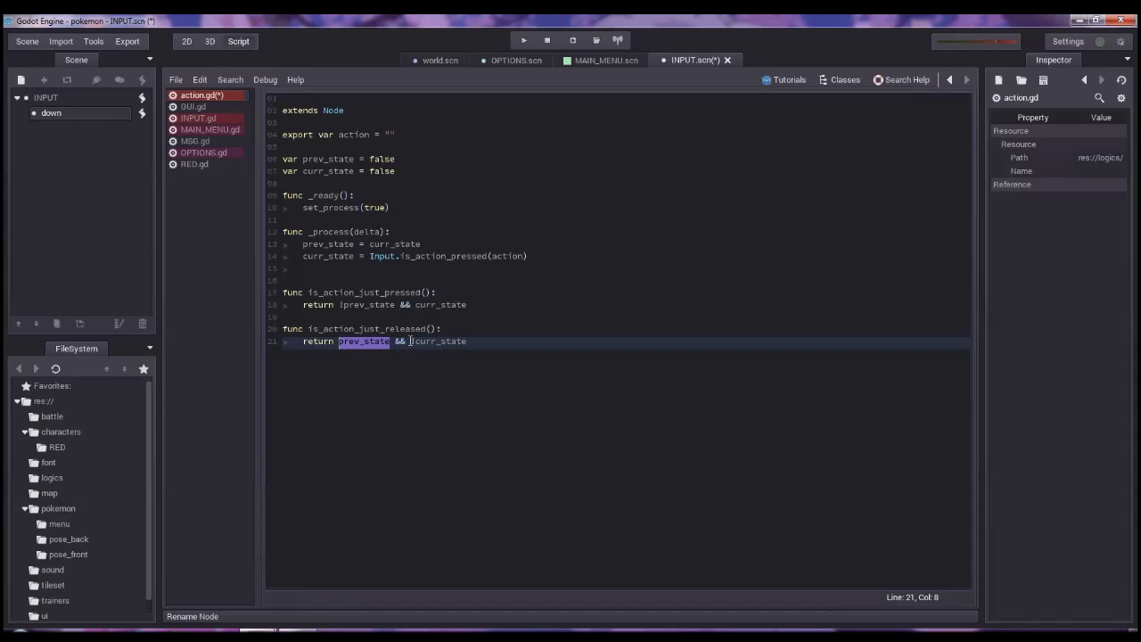
drag(410, 343, 467, 343)
click(487, 342)
key(ctrl+s)
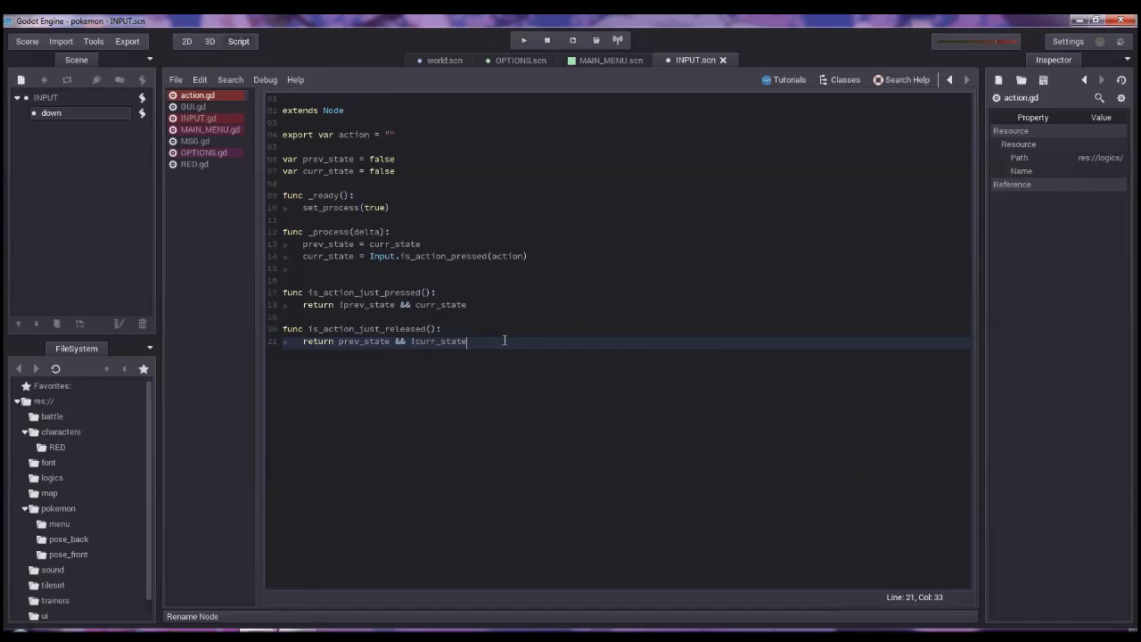
Step: Set the down node's Action to 'down' in the Inspector and duplicate the node
click(122, 116)
click(1095, 147)
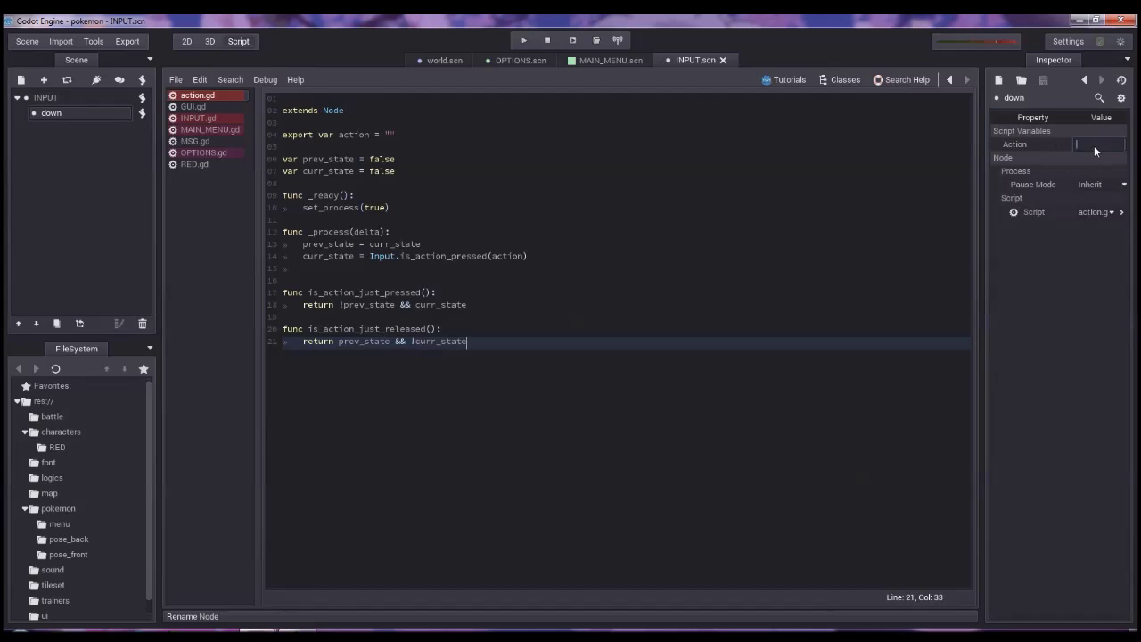
text(down)
key(Return)
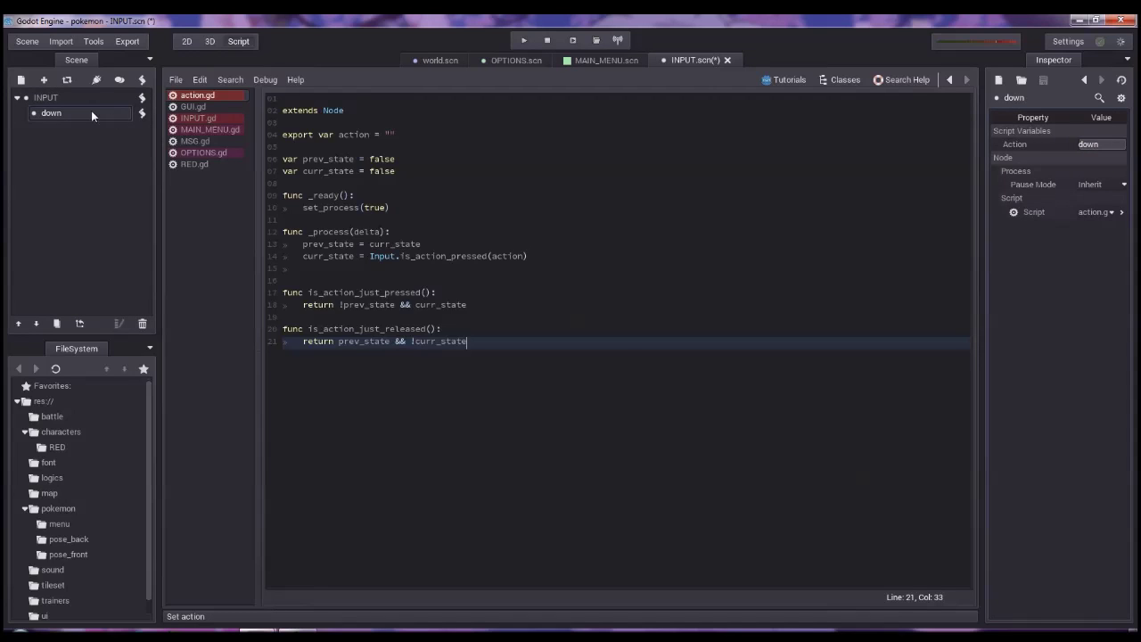
click(74, 113)
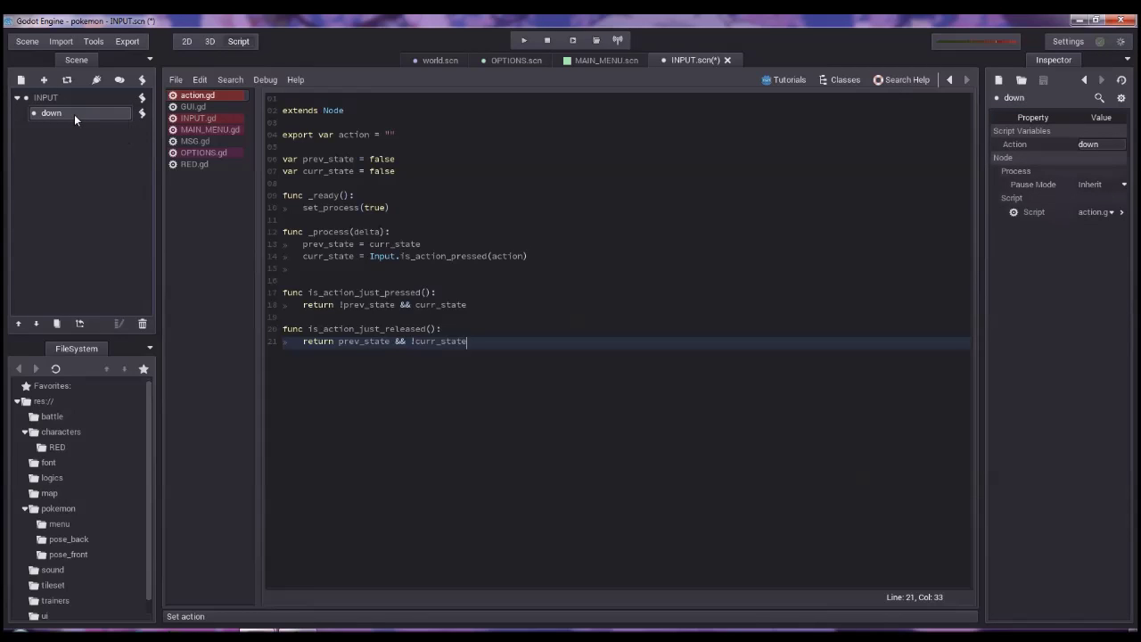
key(ctrl+d)
key(ctrl+d)
key(ctrl+d)
key(ctrl+d)
Step: Rename the duplicates down1, down2, down3 to up, left and right
click(81, 131)
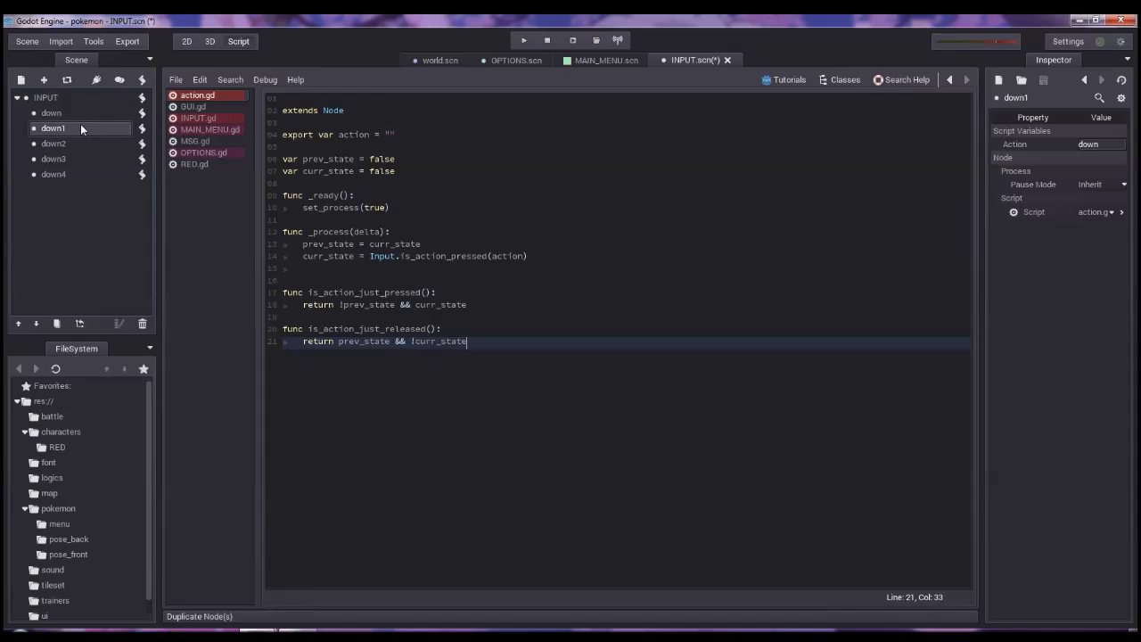
double_click(81, 127)
text(up)
key(Return)
key(Down)
key(Return)
text(left)
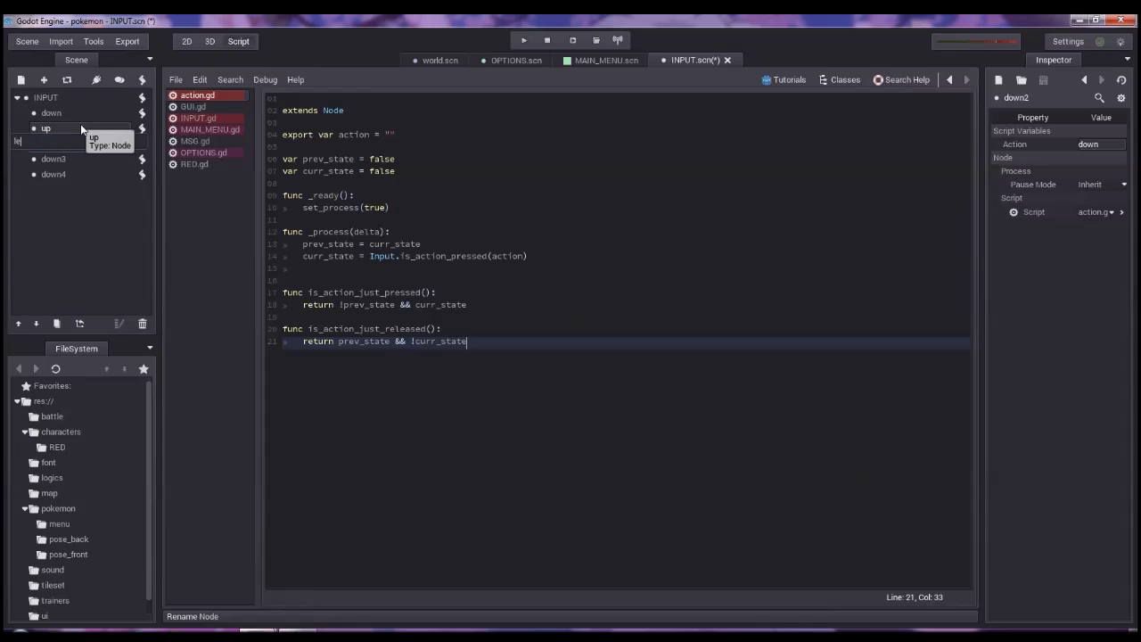
key(Return)
key(Down)
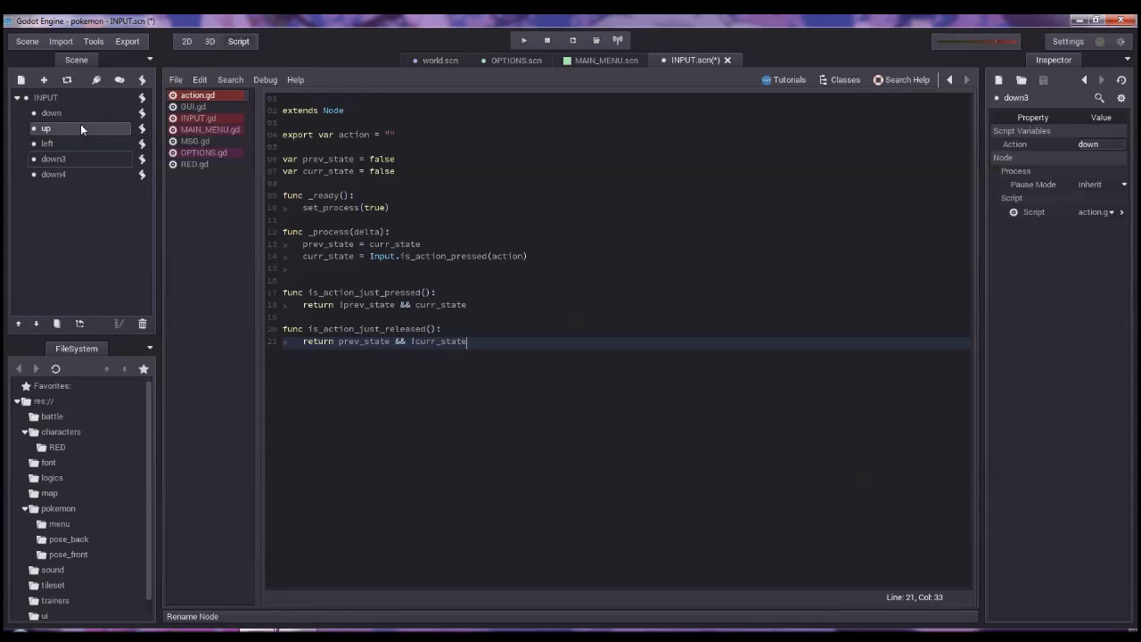
key(Return)
text(right)
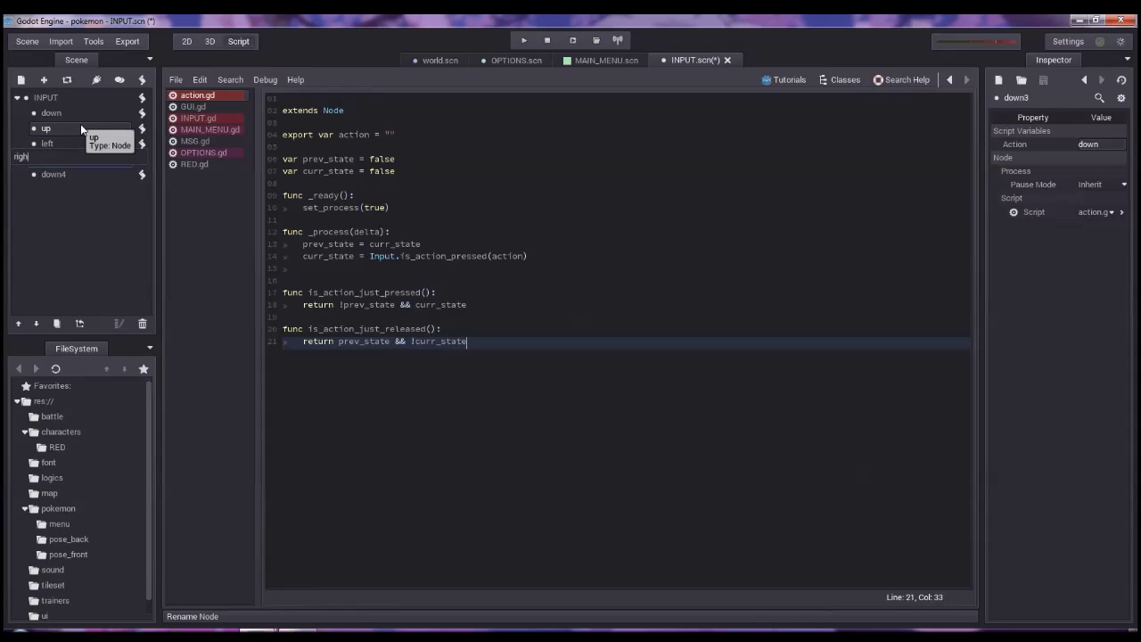
key(Return)
Step: Rename down4 to ui_accept and duplicate it
click(71, 176)
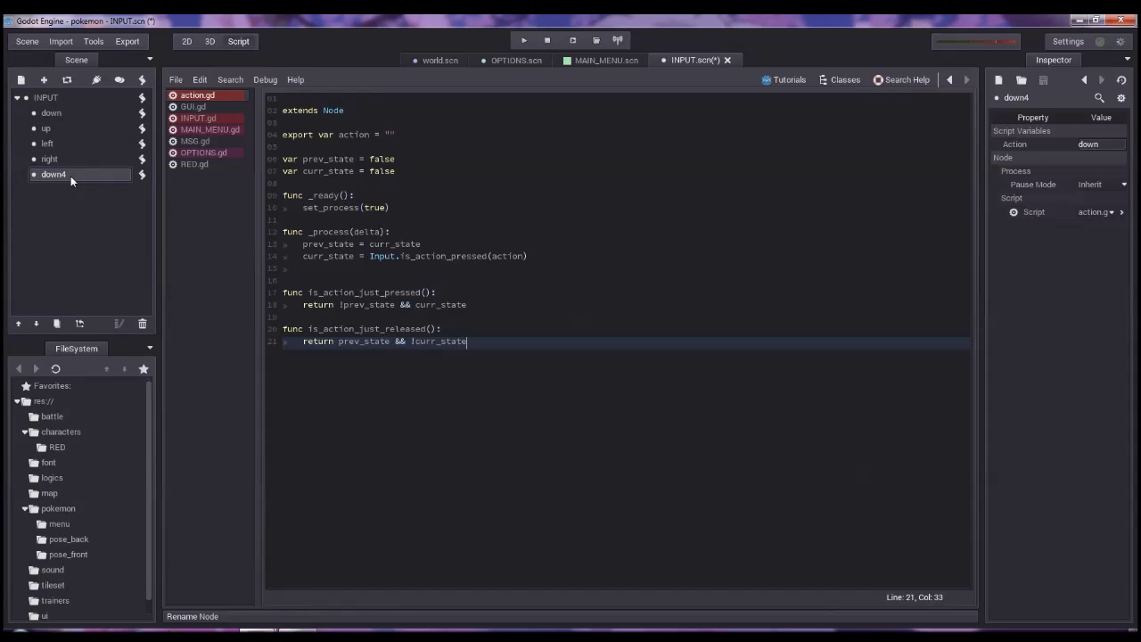
key(Return)
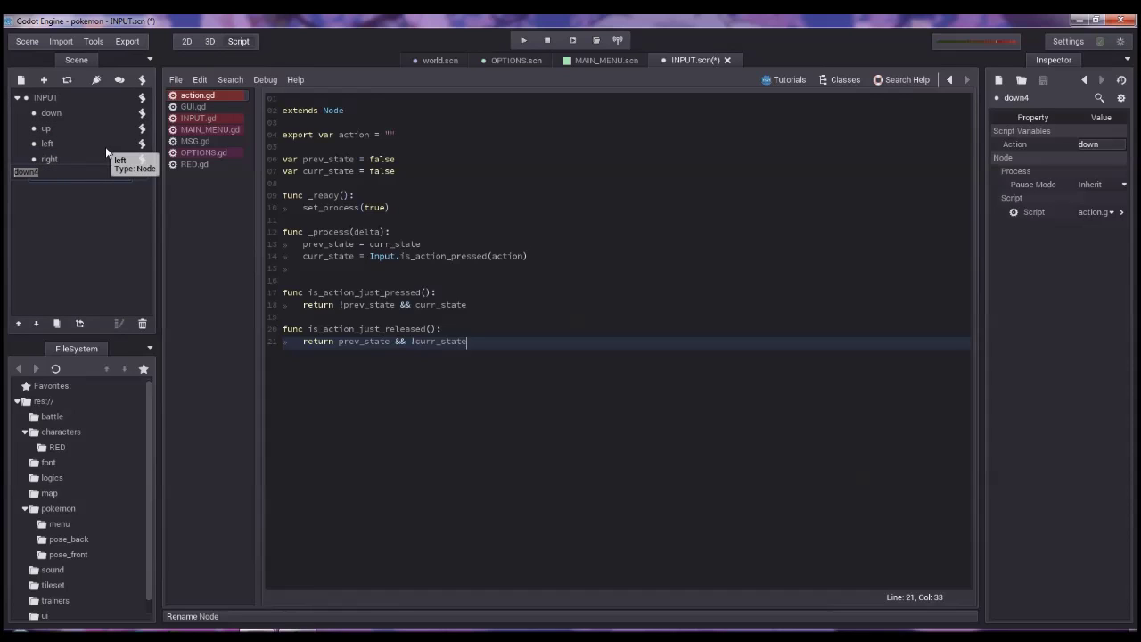
text(ui_accept)
key(Return)
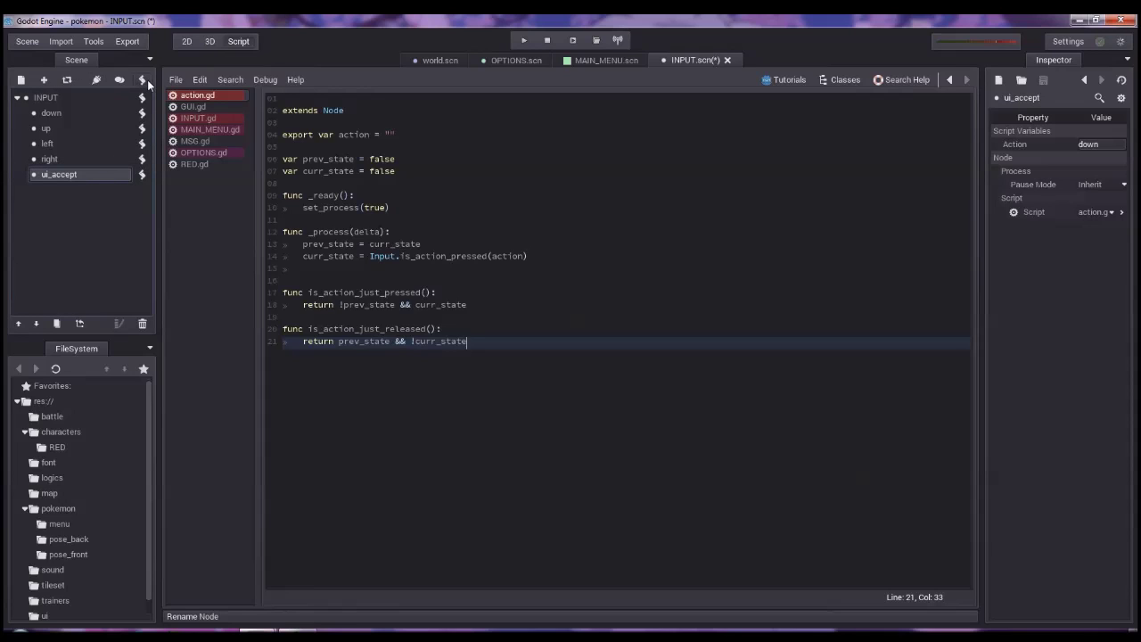
key(ctrl+d)
key(ctrl+d)
key(ctrl+d)
Step: Rename the ui_accept copies to ui_cancel, ui_start and ui_select
click(56, 189)
click(59, 185)
text(ui_cancel)
key(Return)
key(Down)
key(Return)
text(ui)
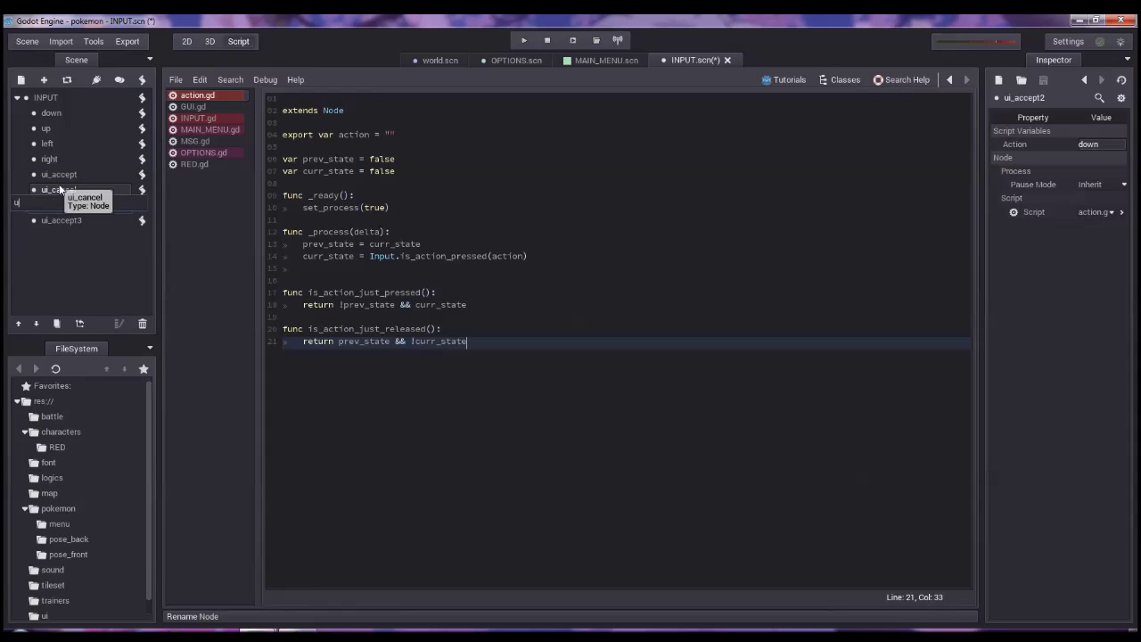
text(_strt)
key(Return)
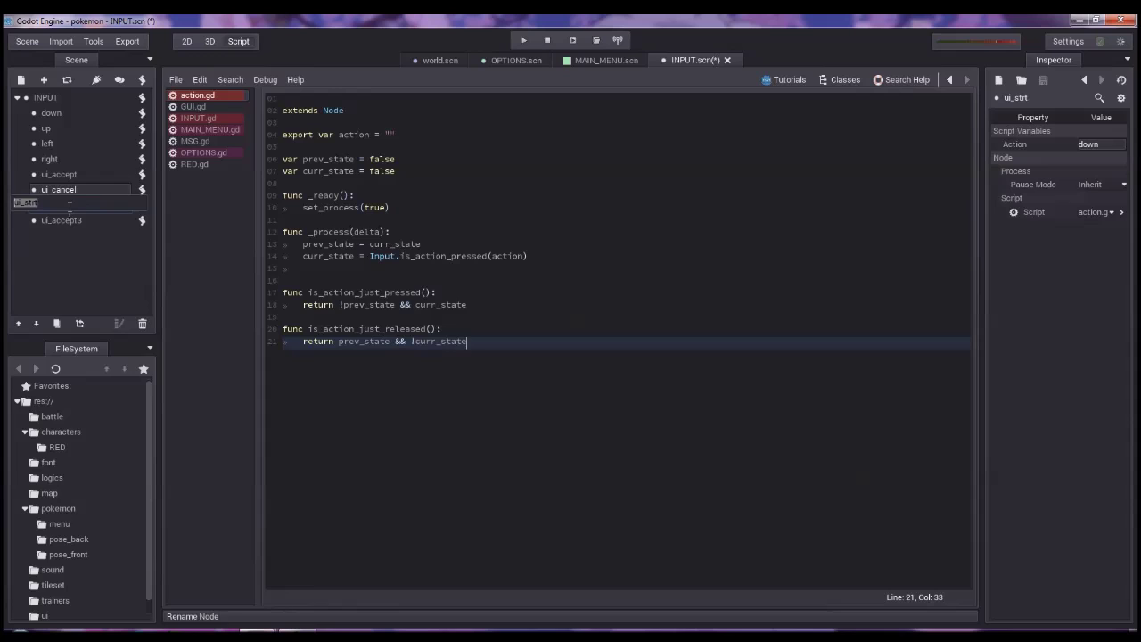
key(Home)
text(a)
key(Return)
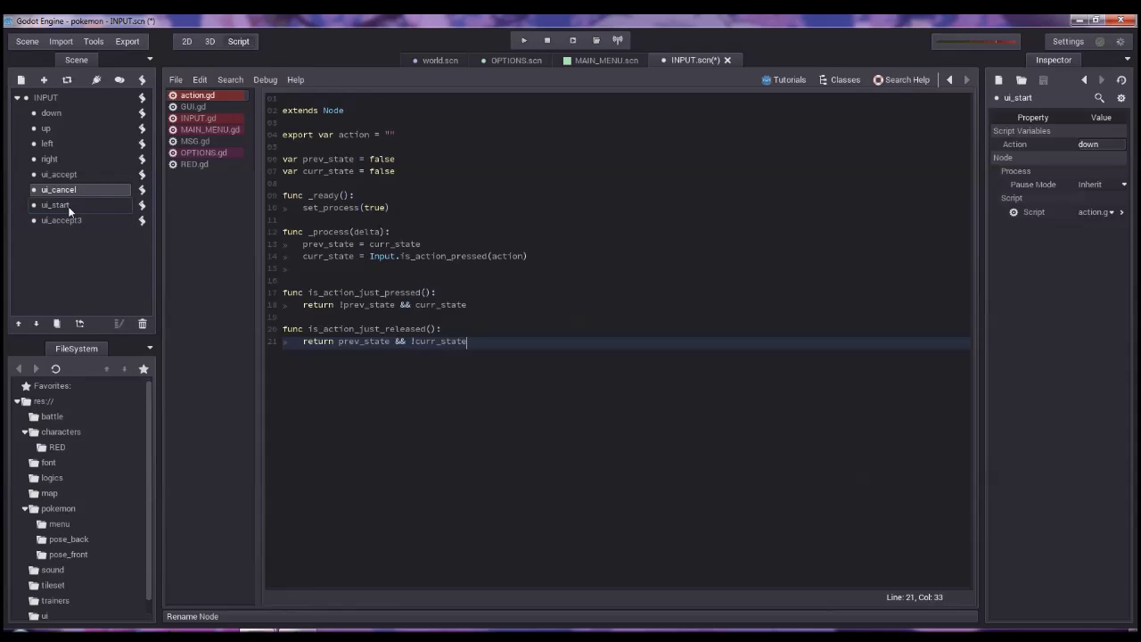
key(Down)
key(Return)
text(ui_select)
key(Return)
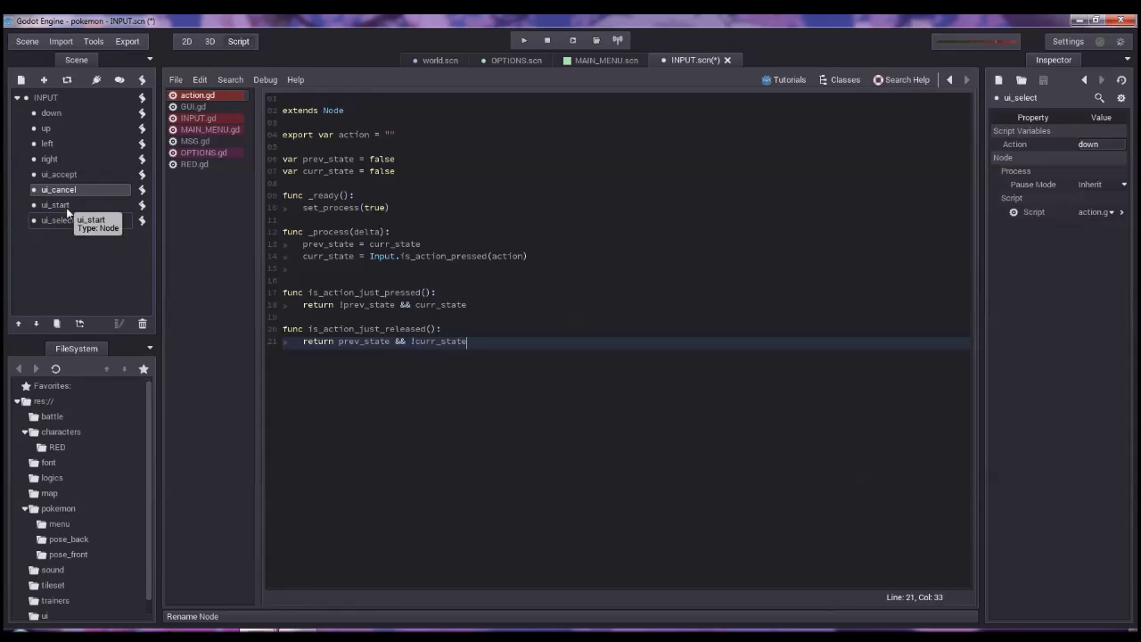
click(98, 128)
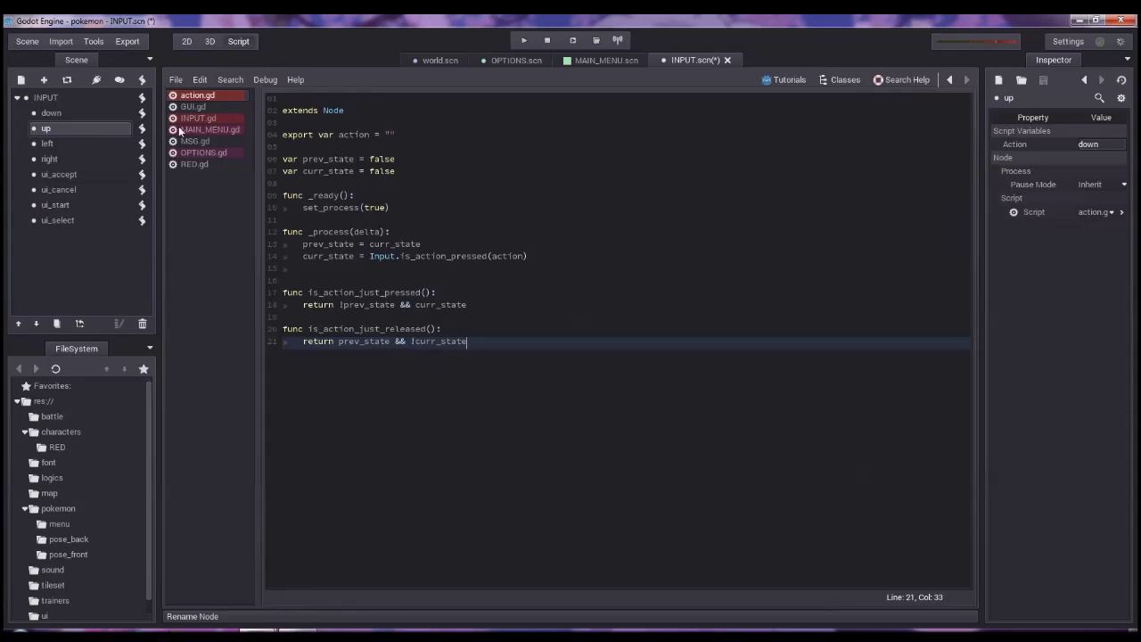
Step: Change the up node's Action value from down to 'up' in the Inspector
double_click(1102, 144)
text(up)
key(Return)
click(98, 148)
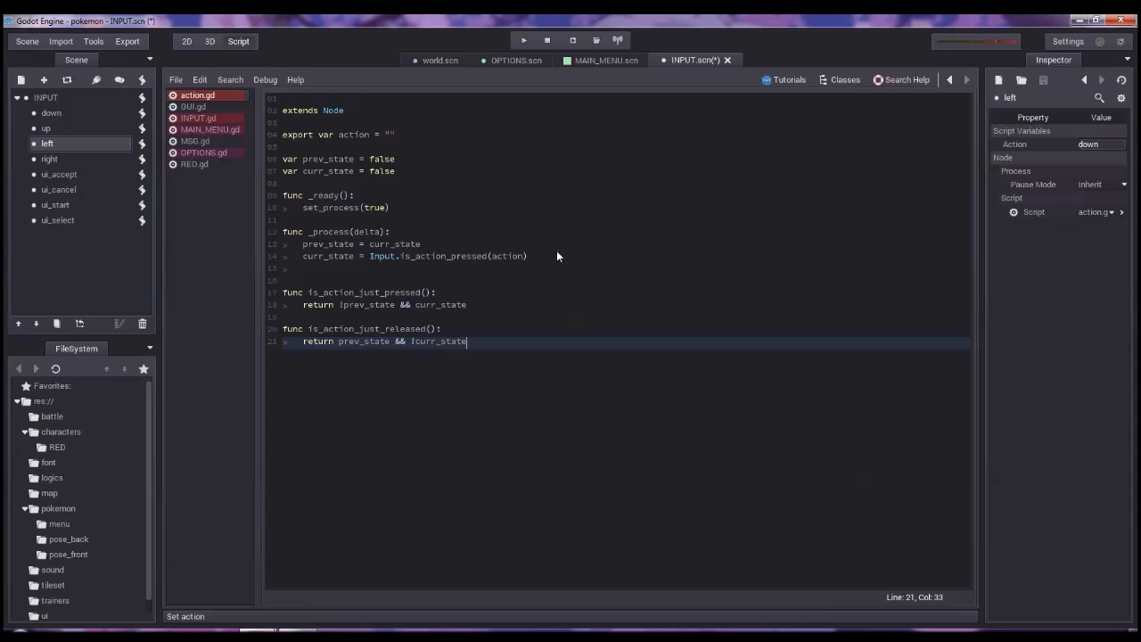
click(319, 134)
Step: Drop 'export' from the action variable, add action = get_name() in _ready(), and save
drag(318, 133, 282, 134)
key(BackSpace)
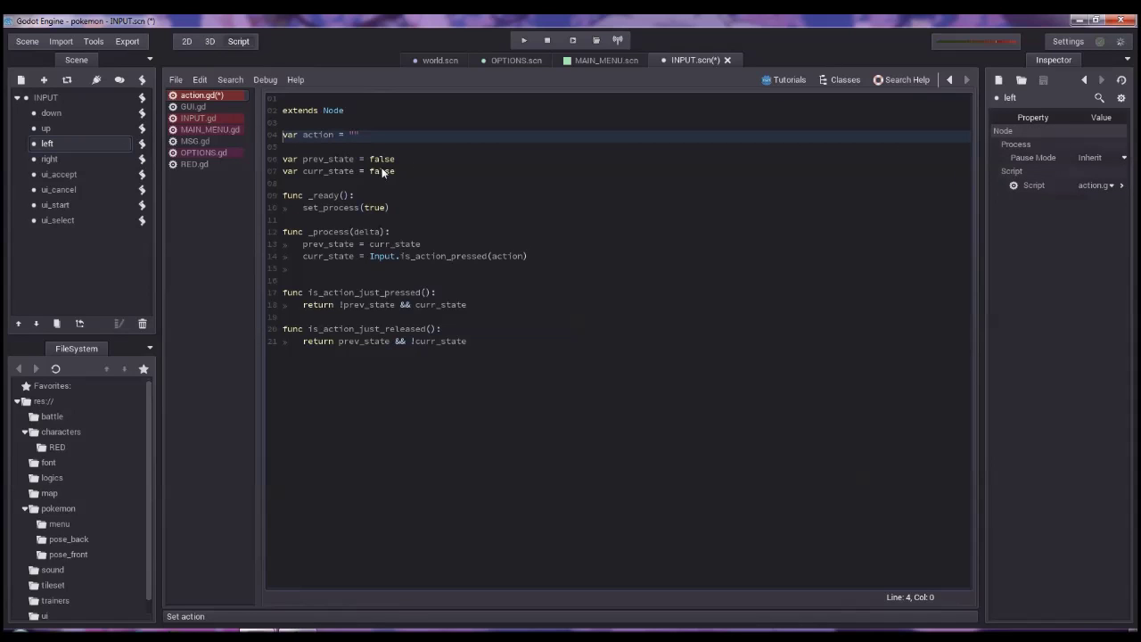
click(375, 195)
key(Return)
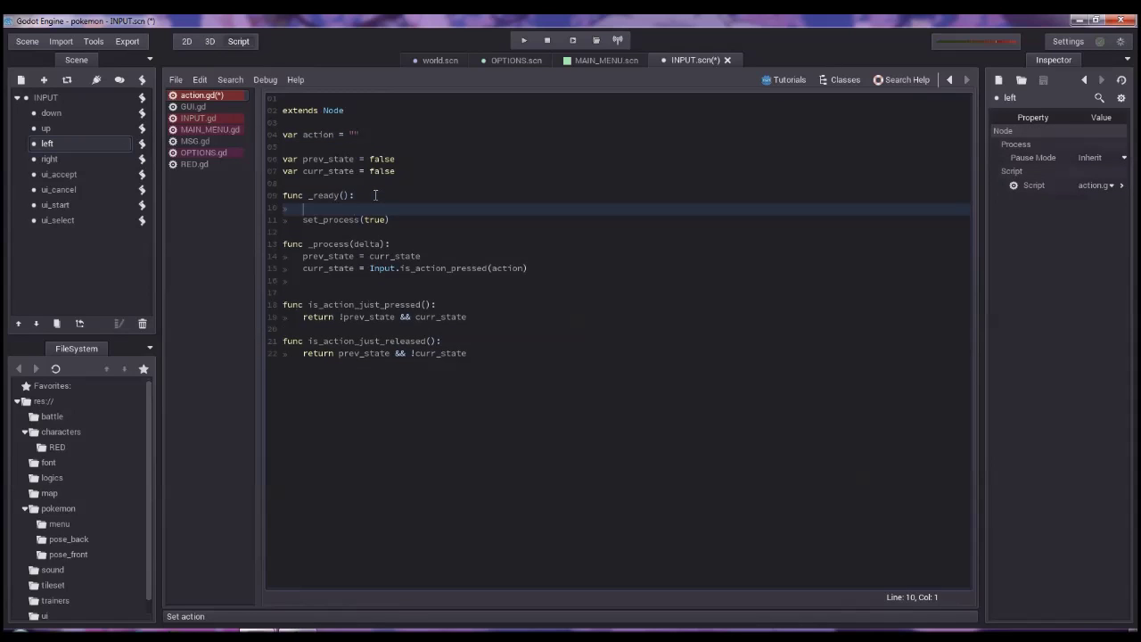
text(action = )
text(get_na)
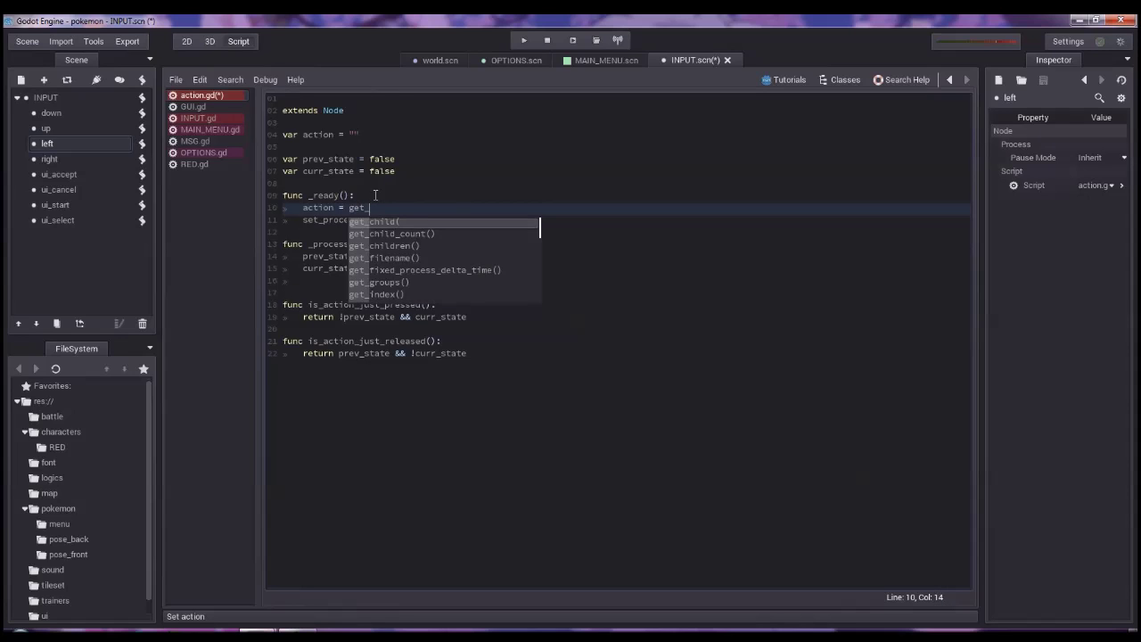
key(Return)
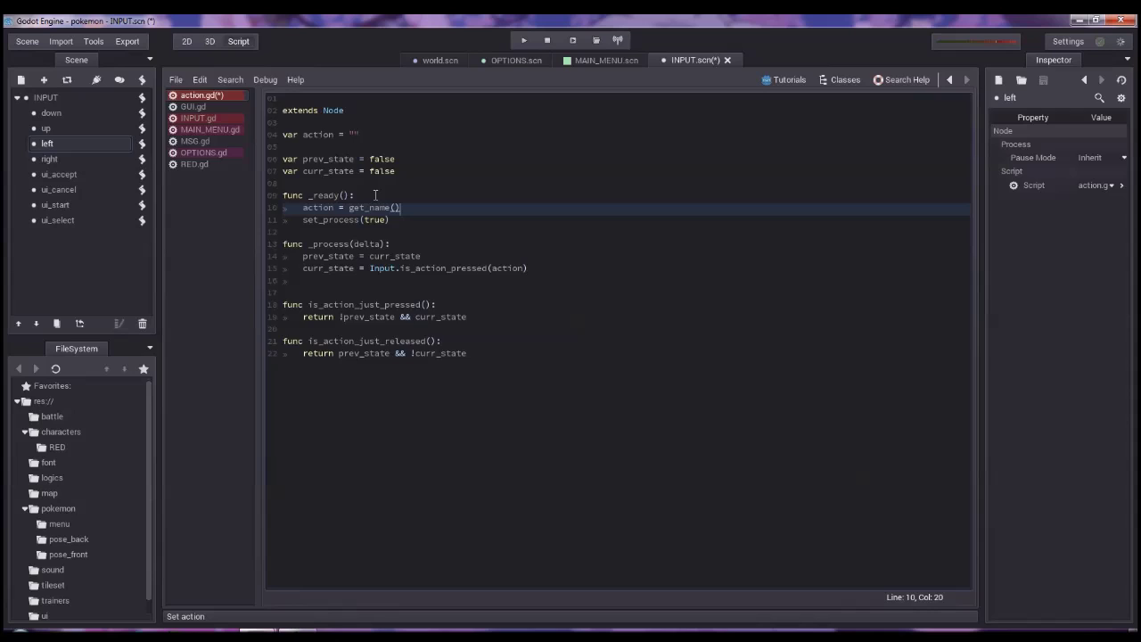
key(ctrl+s)
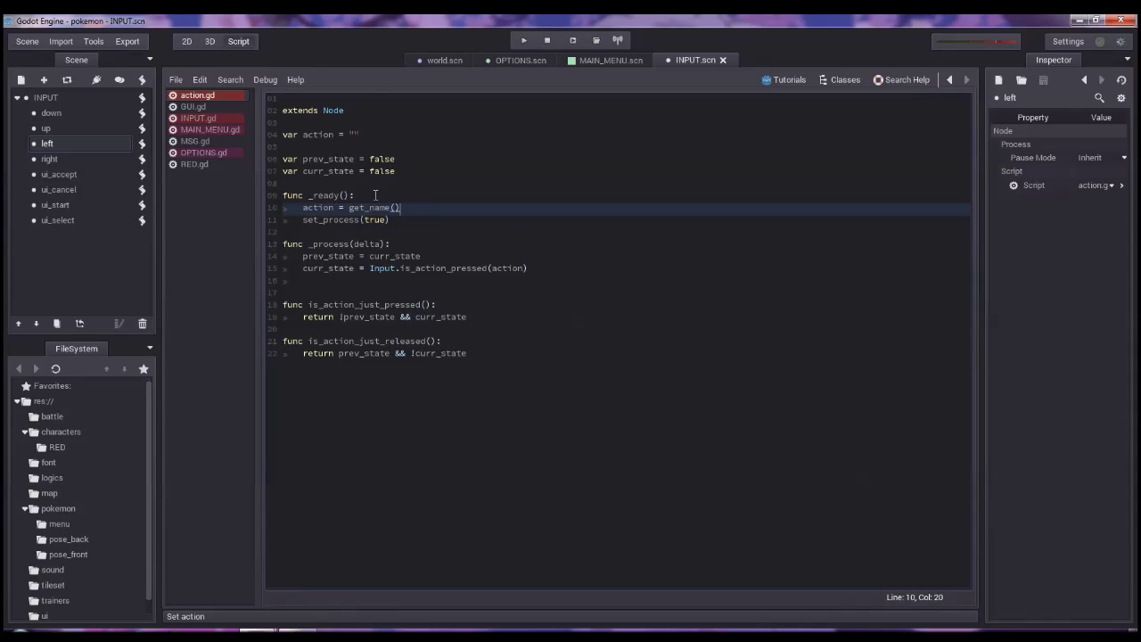
Step: Select the INPUT root node in the scene tree
click(89, 190)
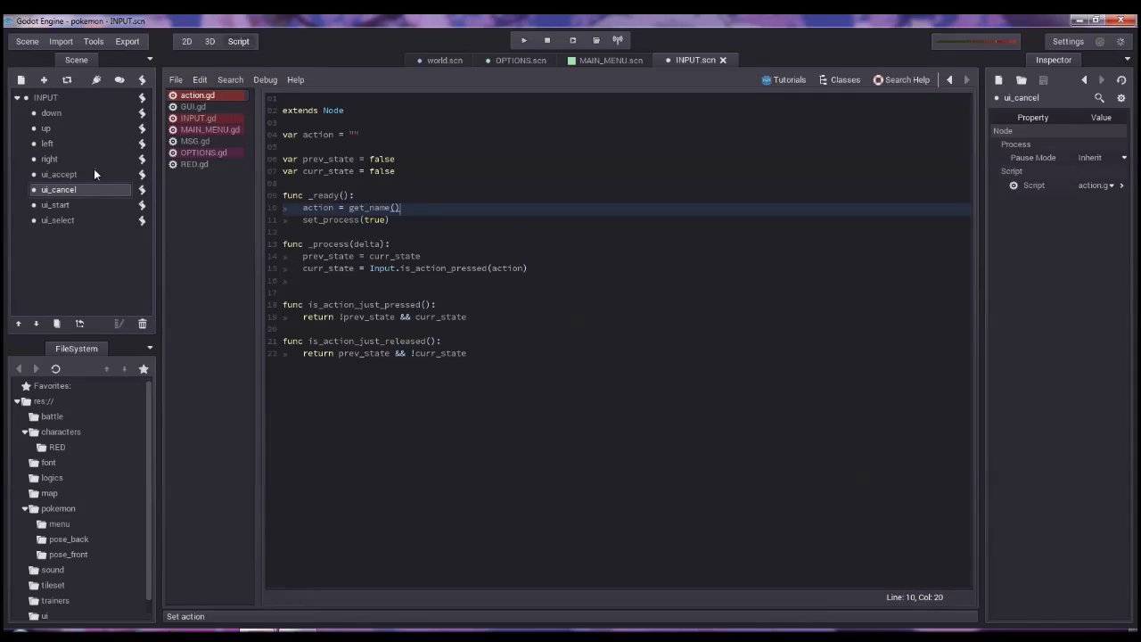
click(85, 159)
click(89, 113)
click(74, 97)
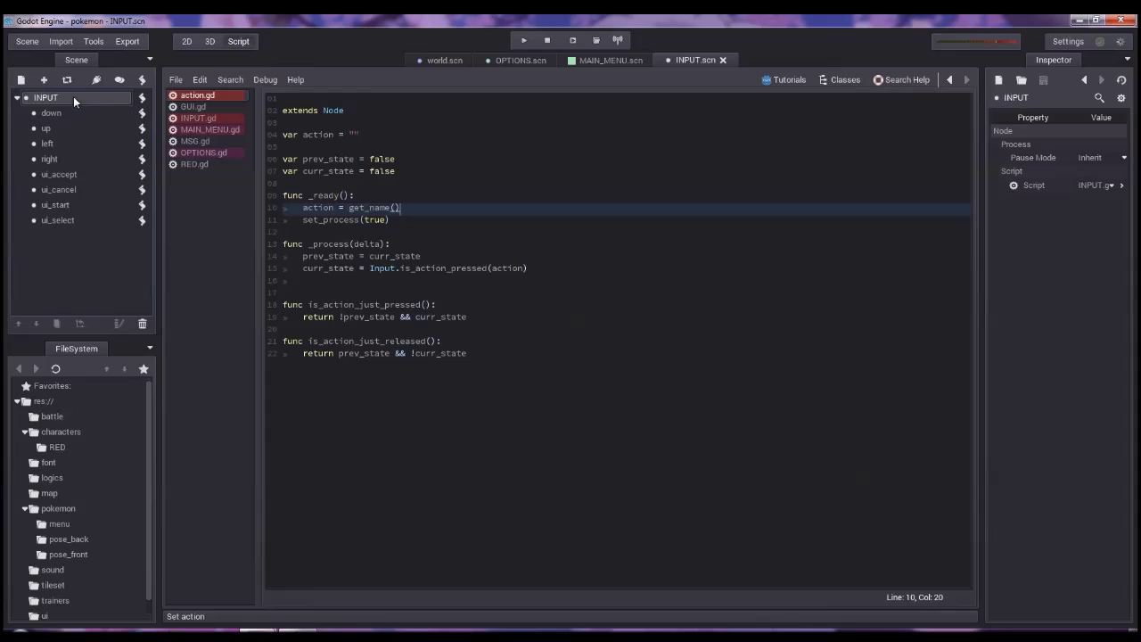
Step: In INPUT.gd, replace the example comments with onready var down = get_node("down")
click(223, 120)
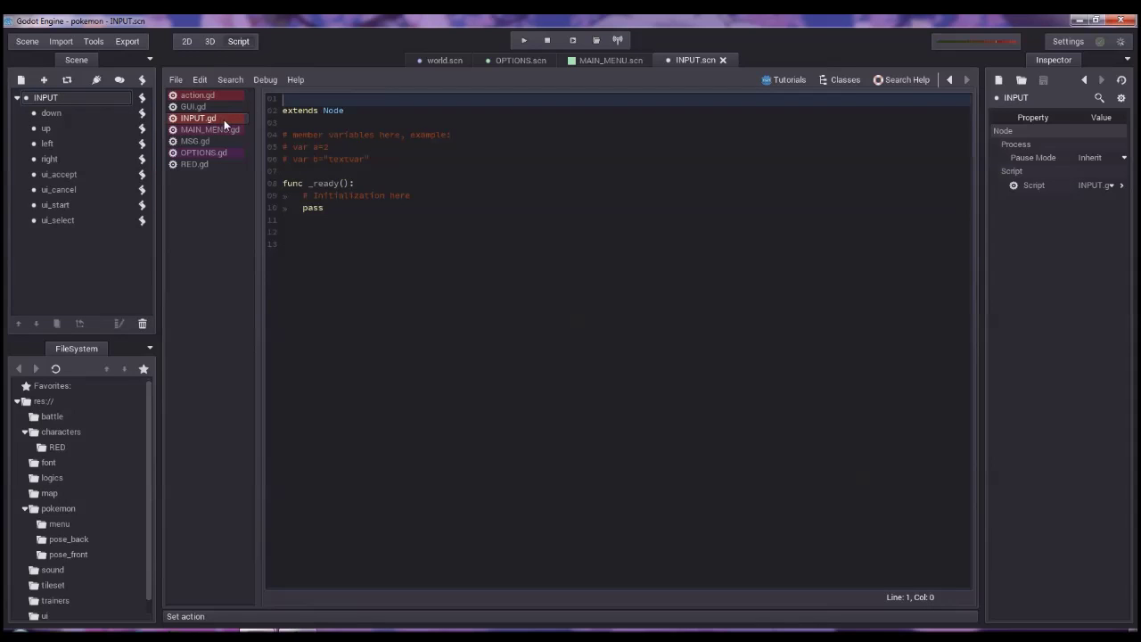
drag(368, 163, 257, 138)
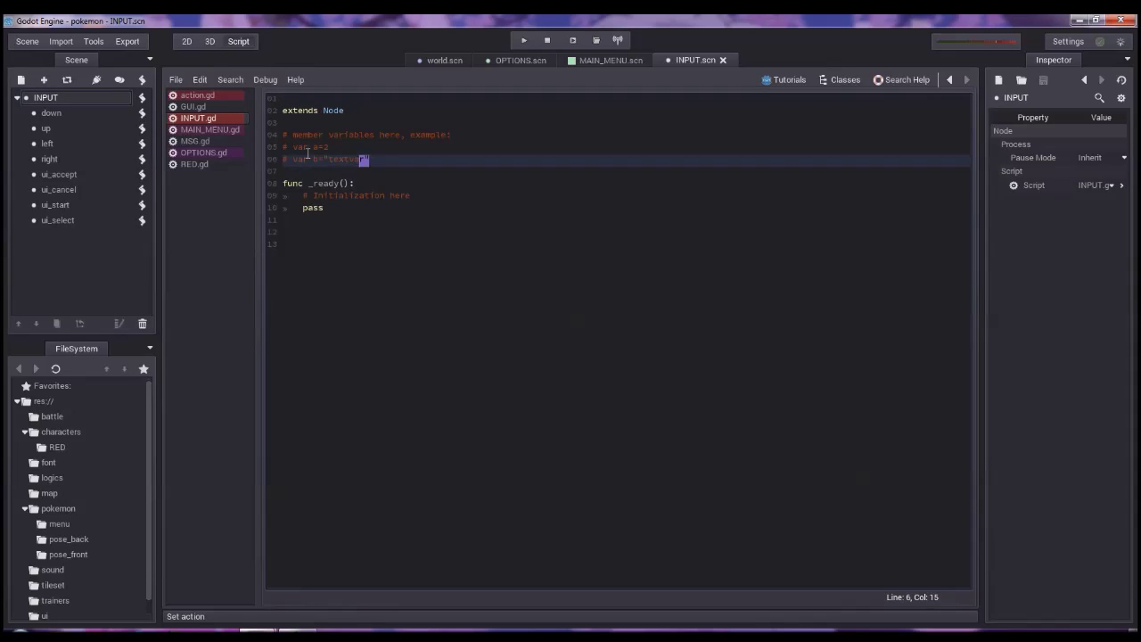
text(on)
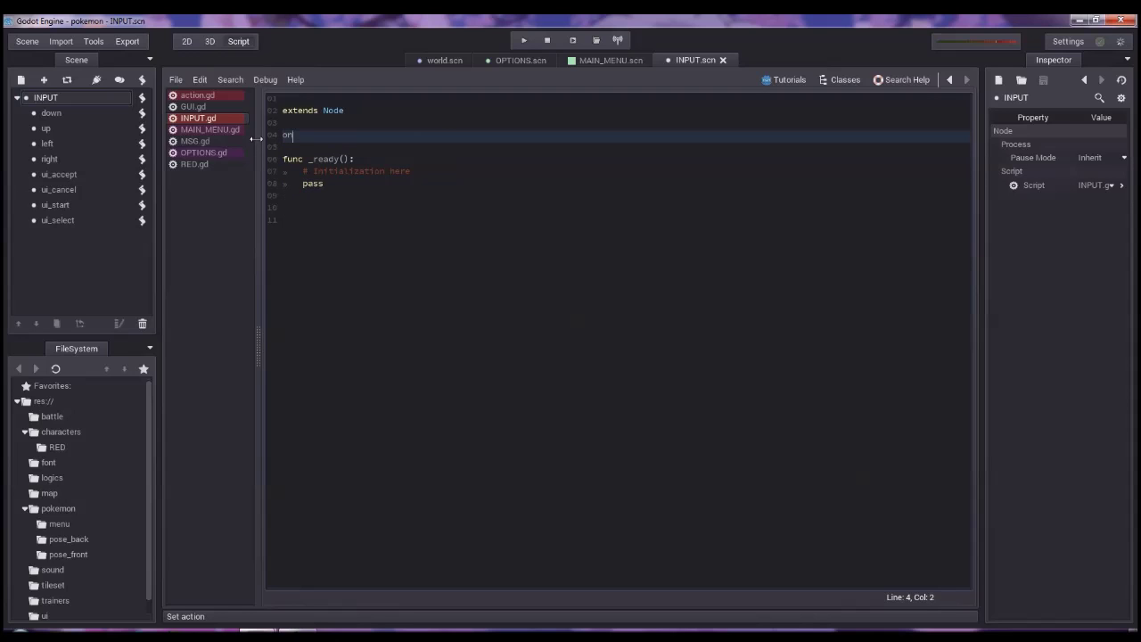
text(ready var down = get)
text(_node)
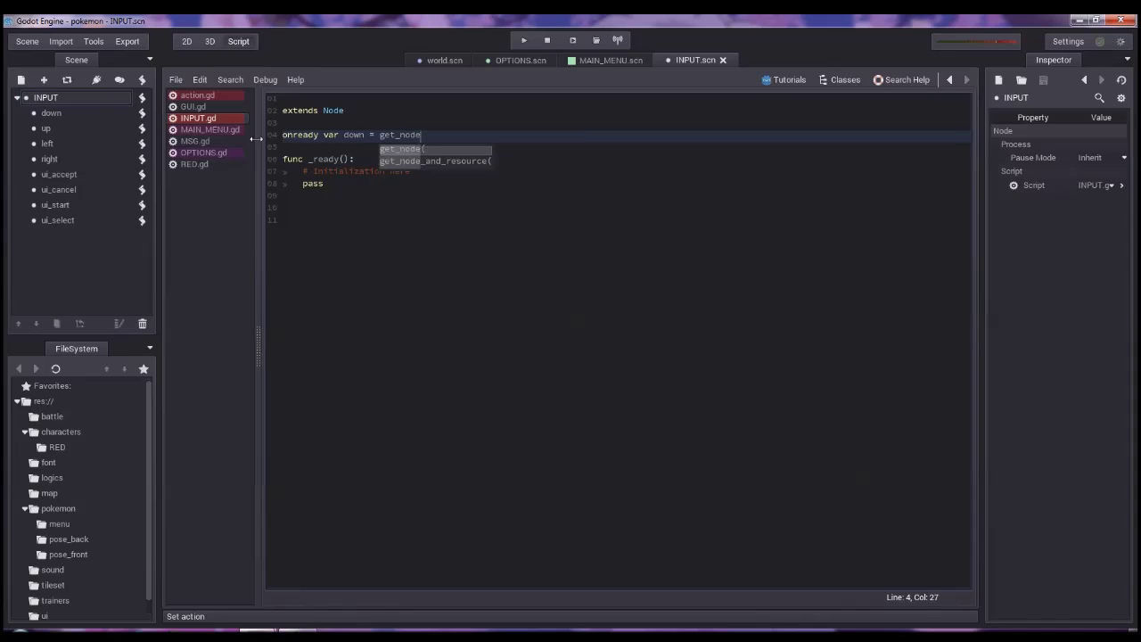
text(("down"))
key(Up)
key(Down)
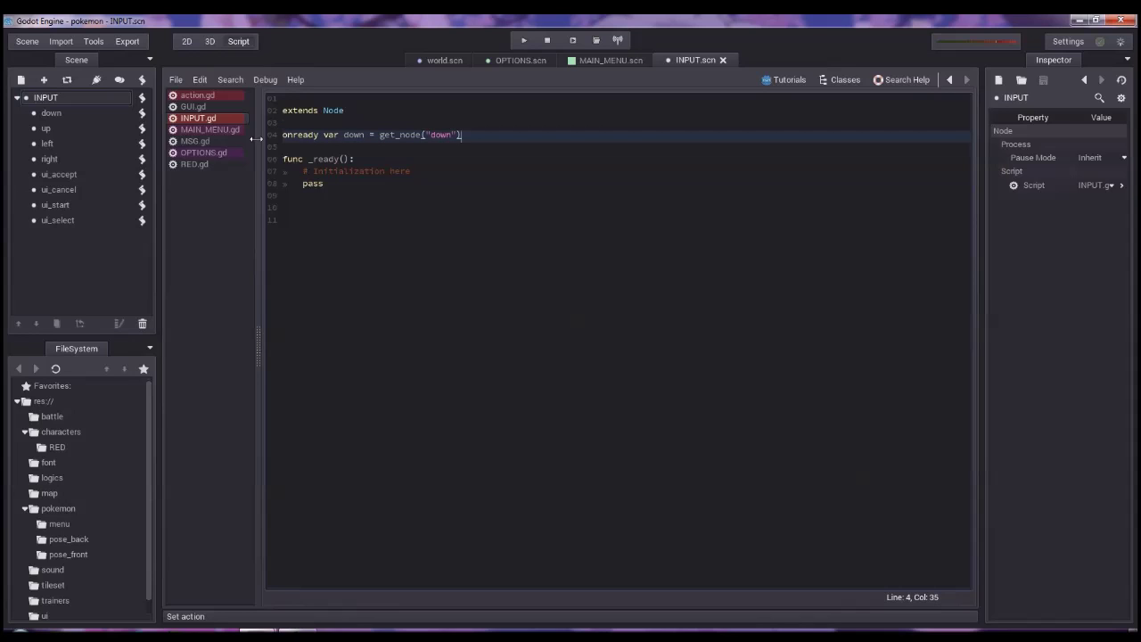
key(shift+Up)
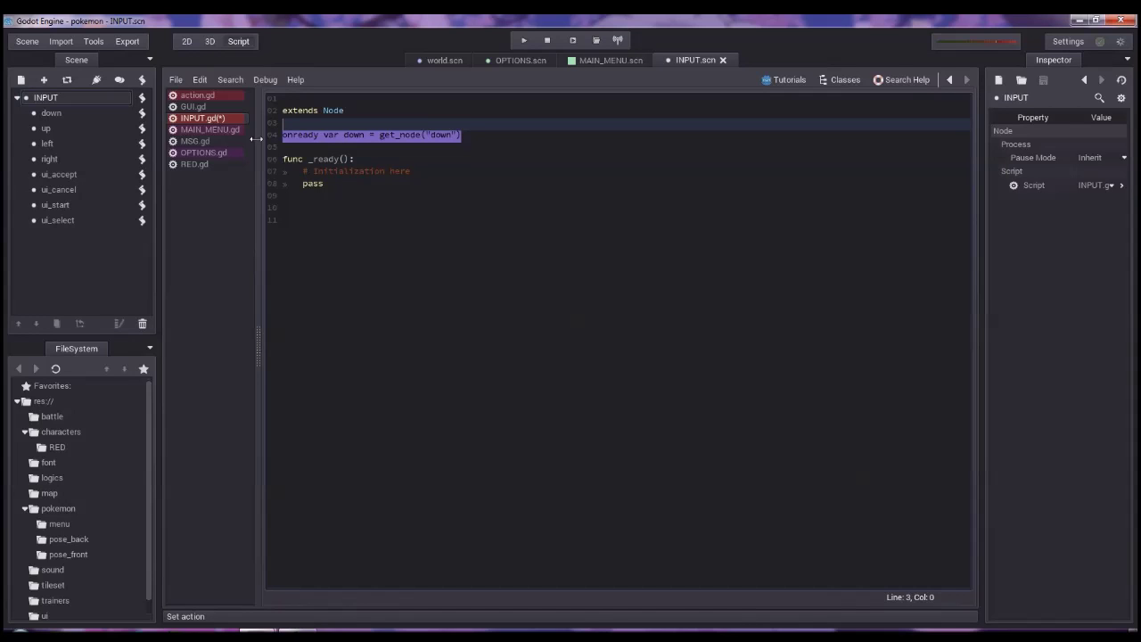
Step: Duplicate the onready line and rename the copies to up and left
key(ctrl+c)
key(ctrl+v)
key(ctrl+v)
key(ctrl+v)
key(ctrl+v)
key(ctrl+v)
key(ctrl+v)
double_click(354, 147)
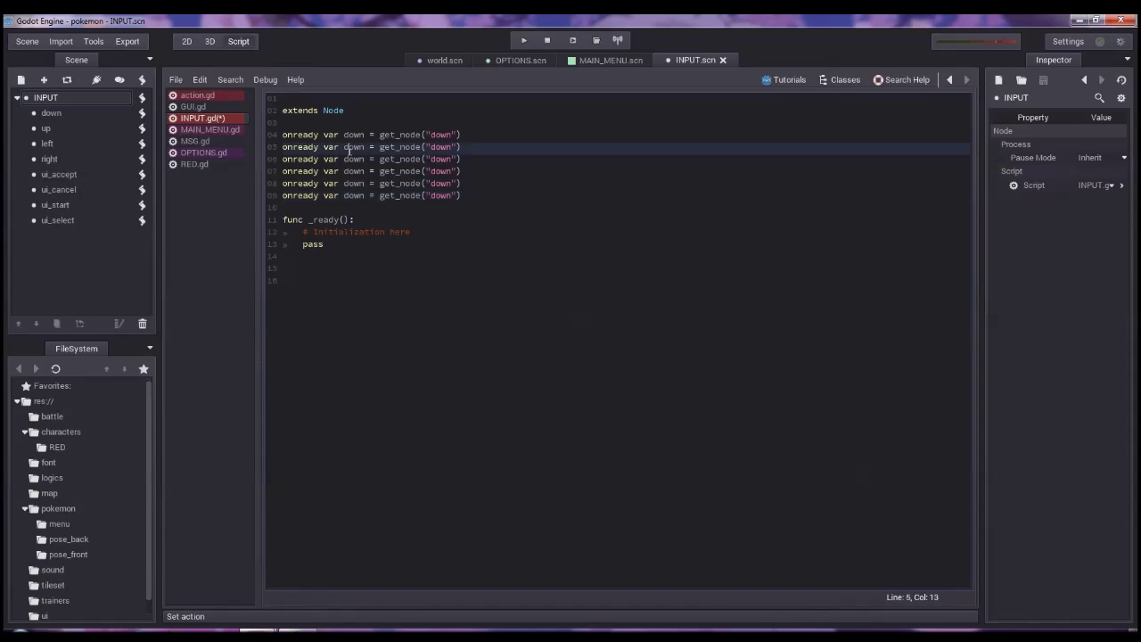
text(up)
key(BackSpace)
key(BackSpace)
text(up)
double_click(356, 159)
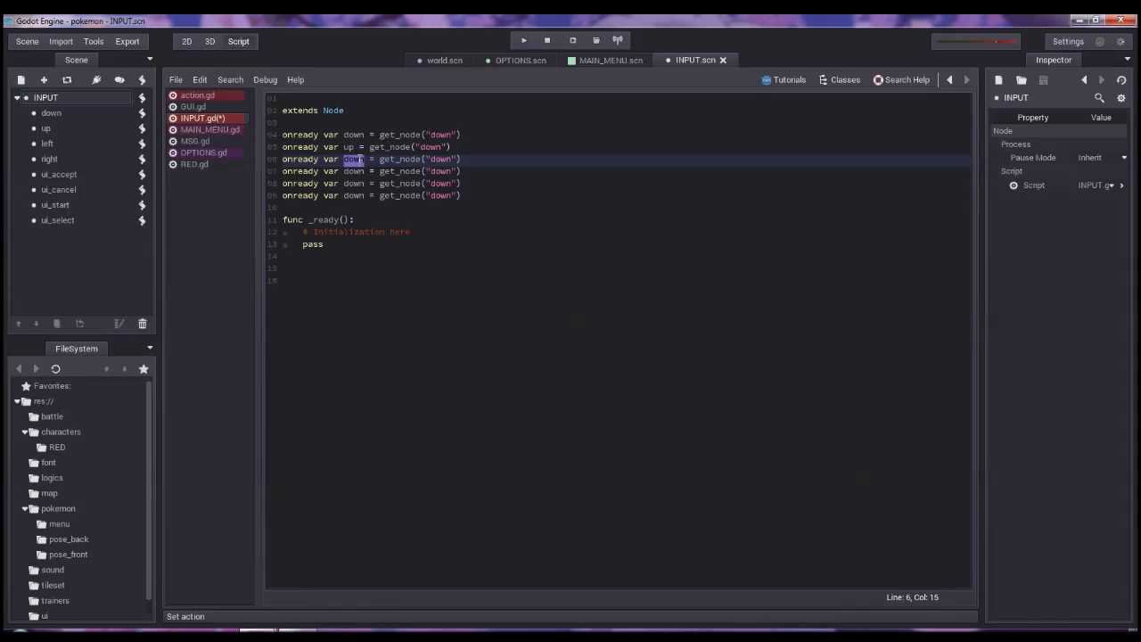
text(left)
Step: Rename the next three copied variables to right, ui_accept and ui_cancel
double_click(354, 171)
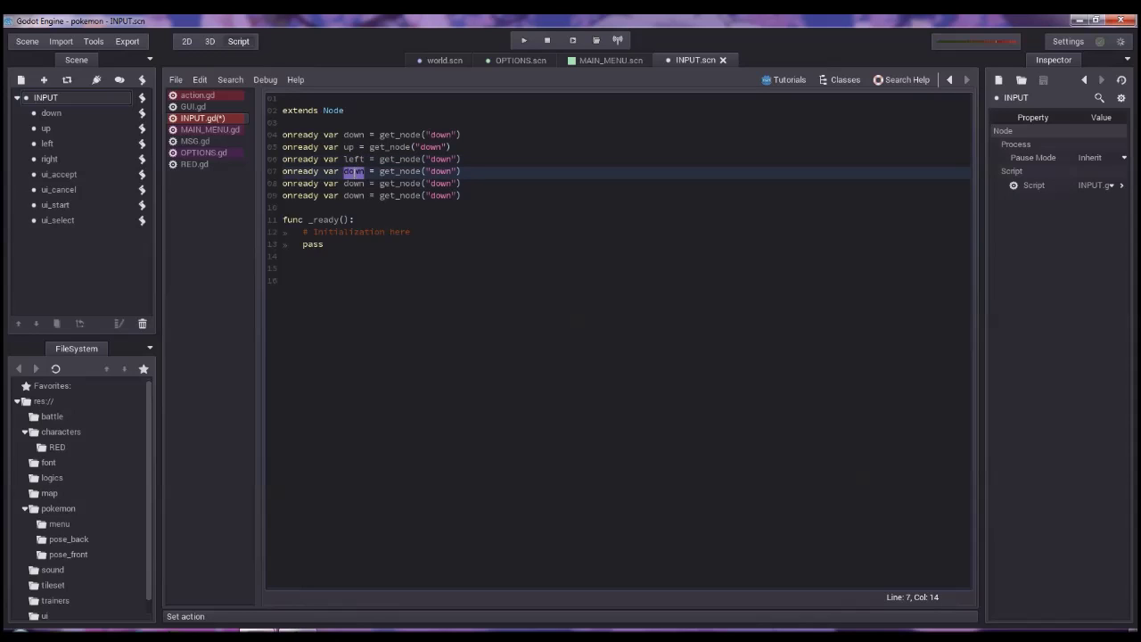
text(right)
double_click(354, 183)
text(ui_accept)
double_click(354, 195)
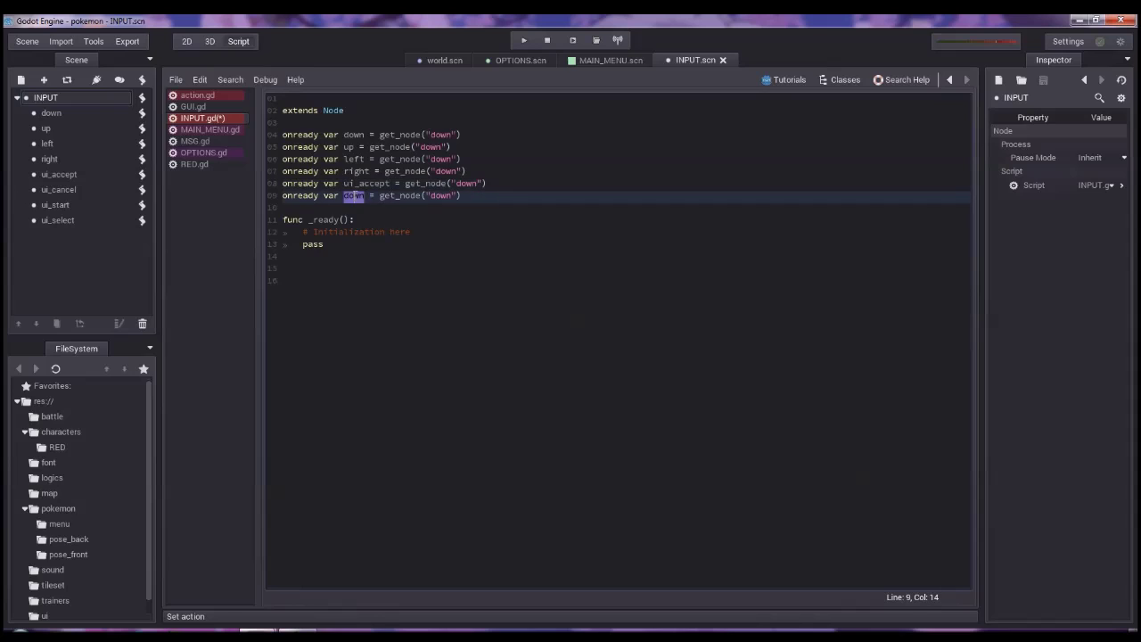
text(ui_cancel)
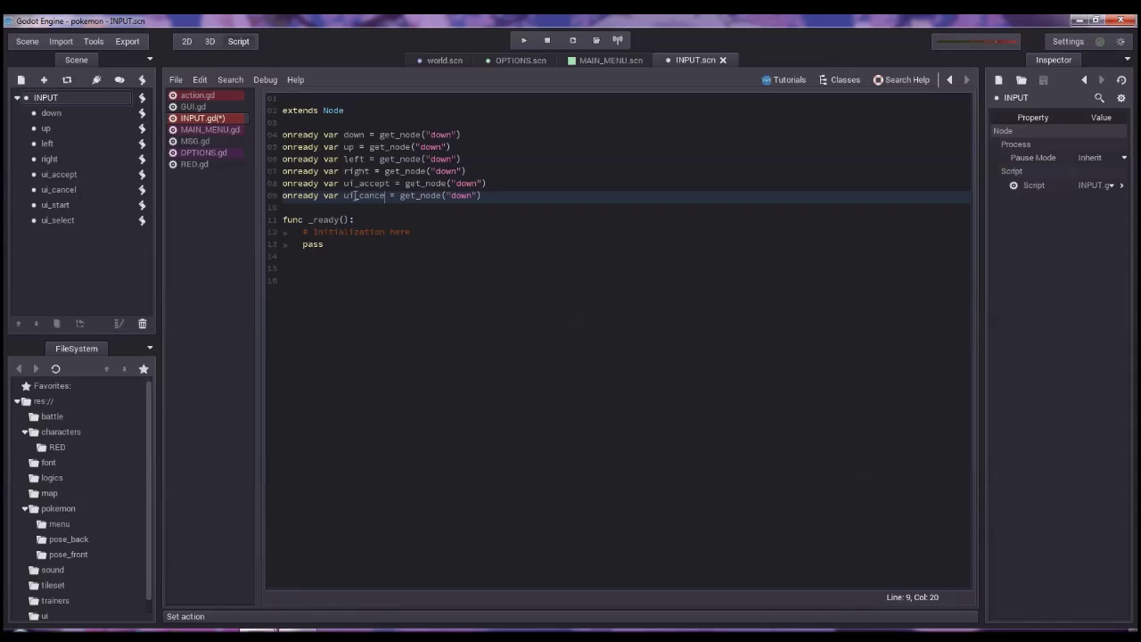
Step: Paste more copies, name them ui_start and ui_select, and delete the two extra lines
click(492, 198)
key(ctrl+v)
key(ctrl+v)
key(ctrl+v)
key(ctrl+v)
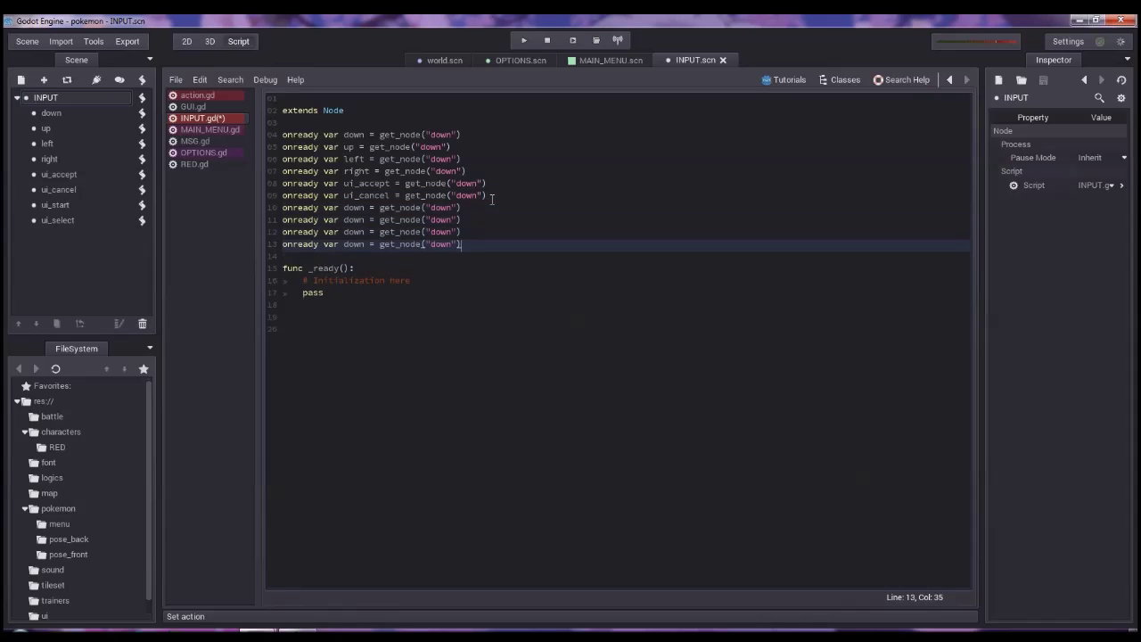
click(356, 207)
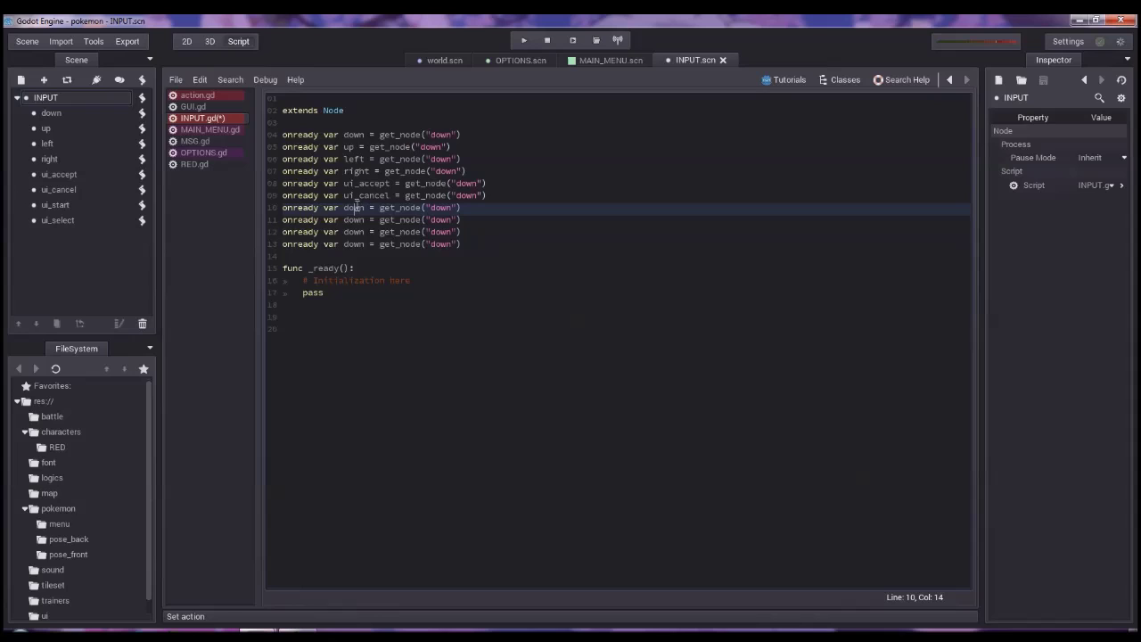
text(ui_start)
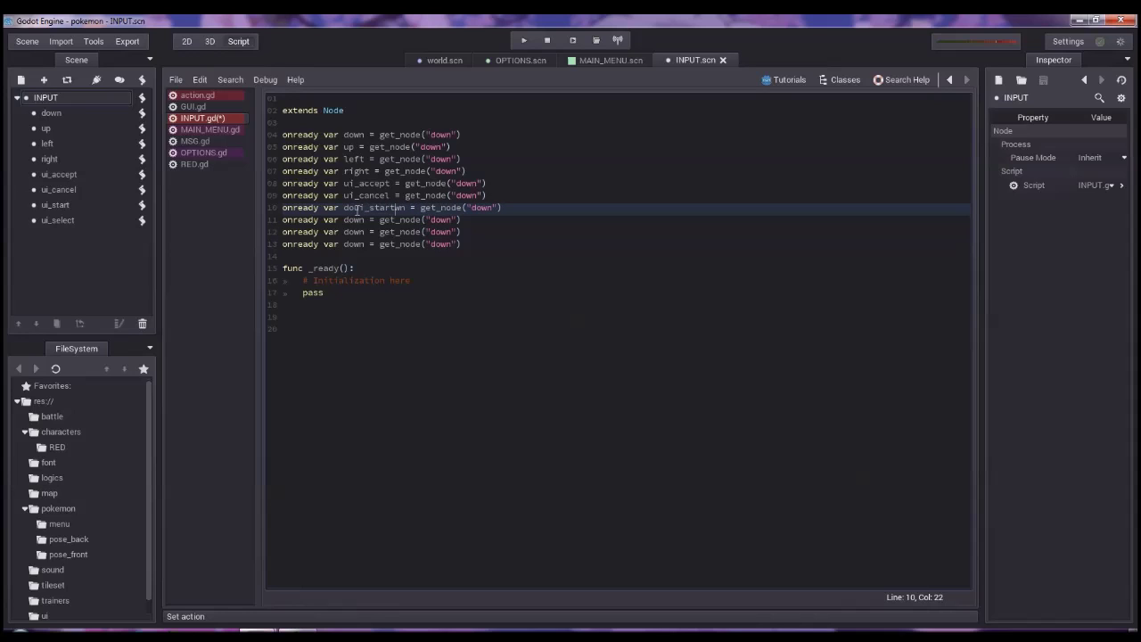
click(356, 207)
key(BackSpace)
key(BackSpace)
click(395, 207)
key(BackSpace)
click(354, 219)
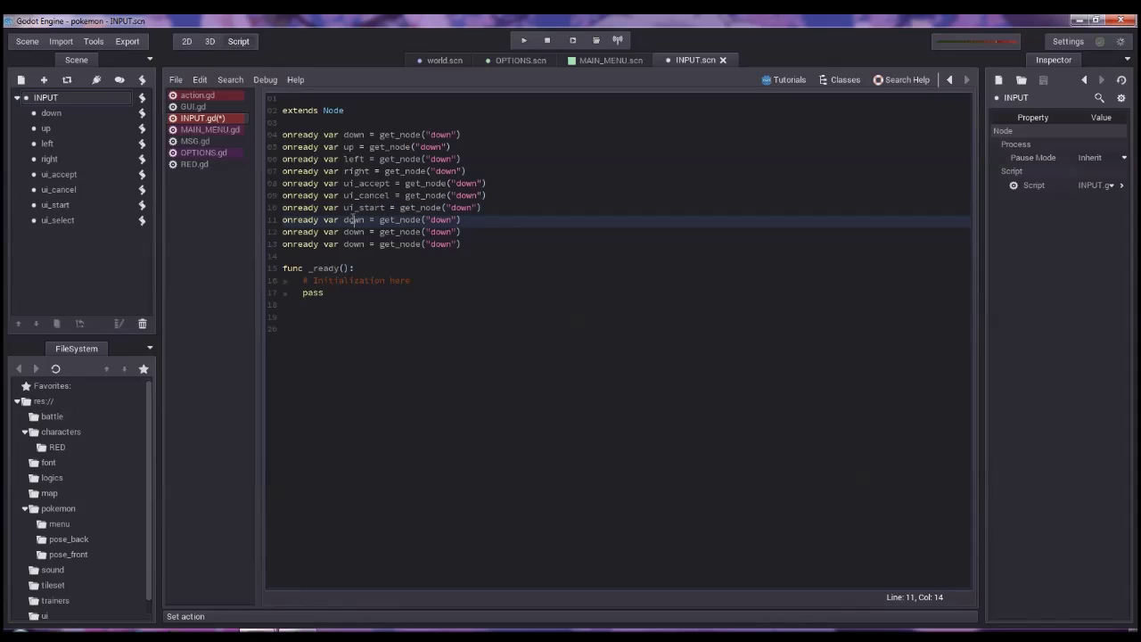
double_click(355, 219)
text(ui_select)
drag(486, 244, 508, 225)
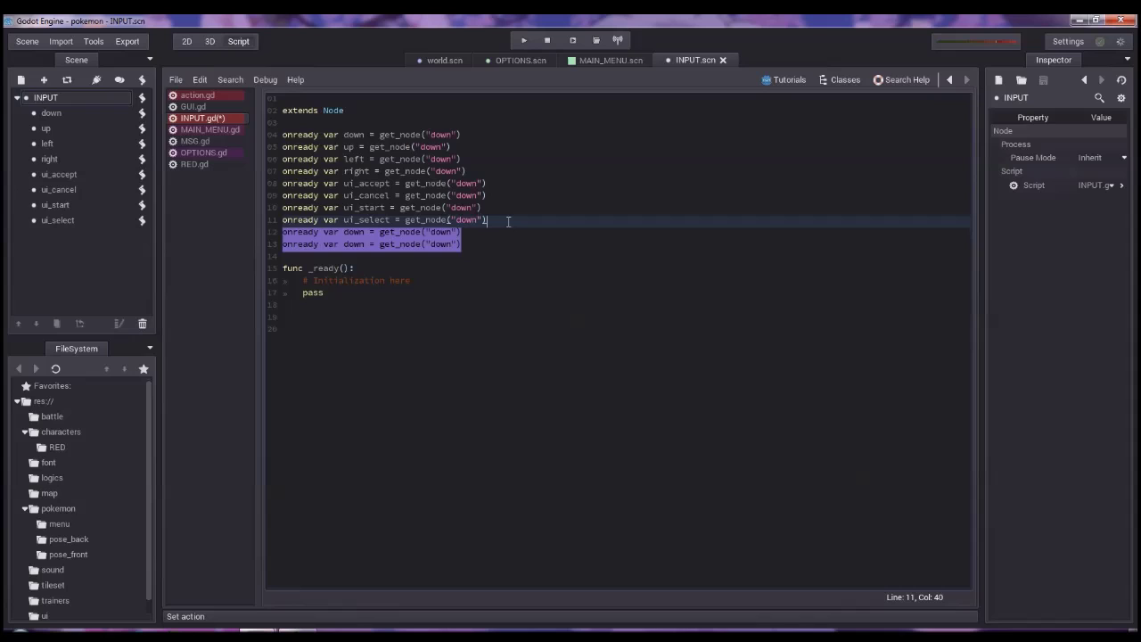
key(BackSpace)
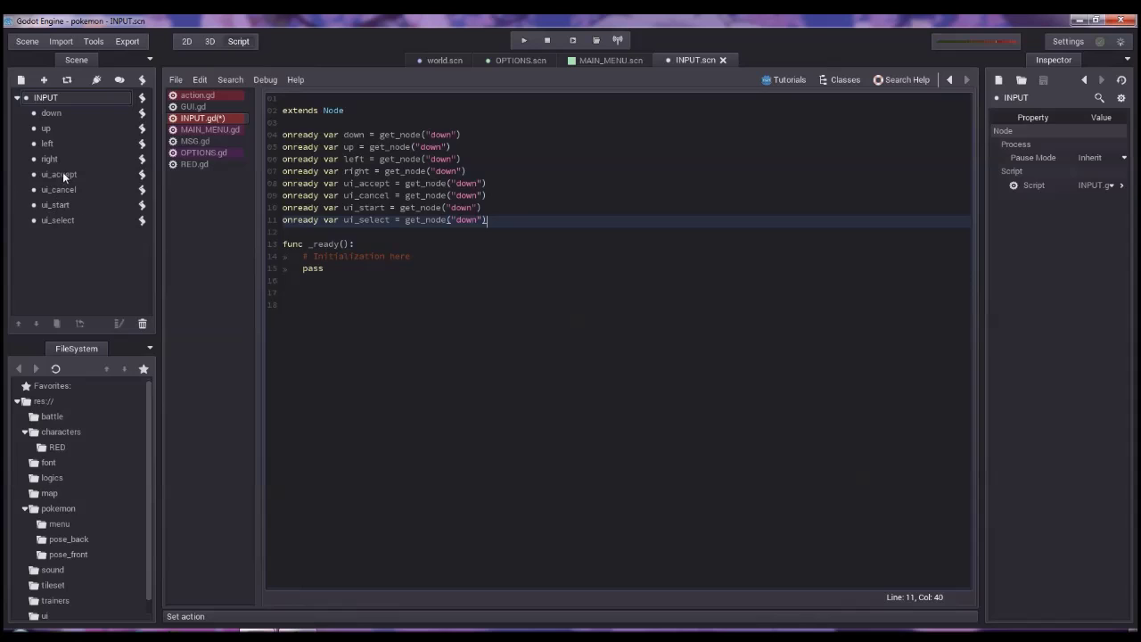
Step: Point the up and left variables at get_node("up") and get_node("left")
double_click(350, 146)
double_click(433, 147)
key(ctrl+v)
double_click(353, 159)
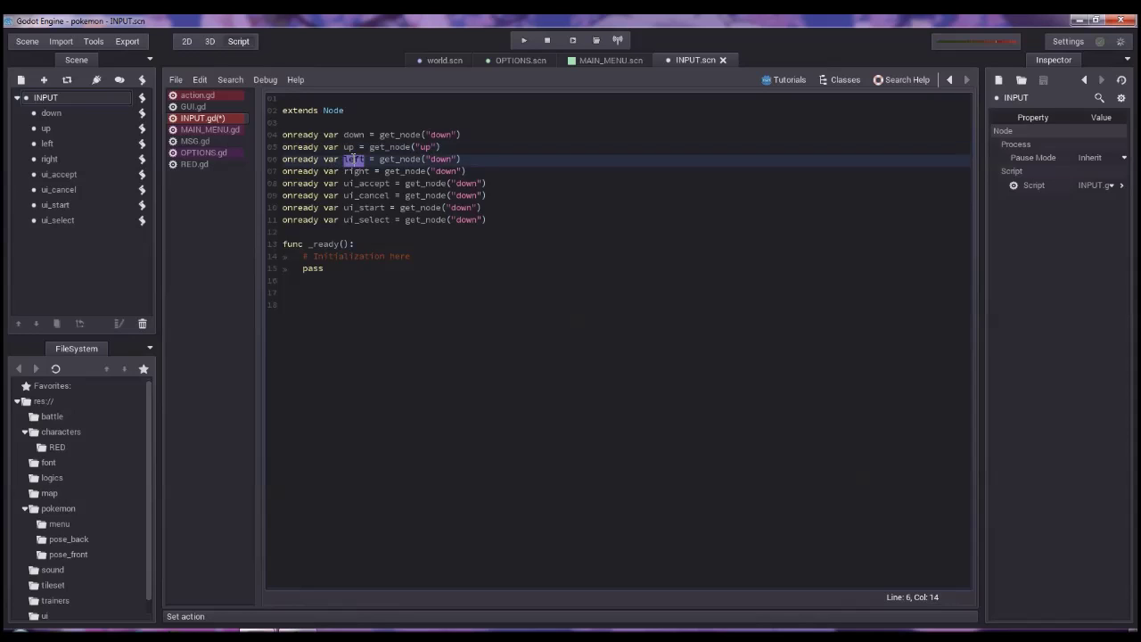
key(ctrl+c)
double_click(440, 159)
key(ctrl+v)
Step: Change the right and ui_accept node paths to get_node("right") and get_node("ui_accept")
double_click(355, 171)
key(ctrl+c)
double_click(445, 170)
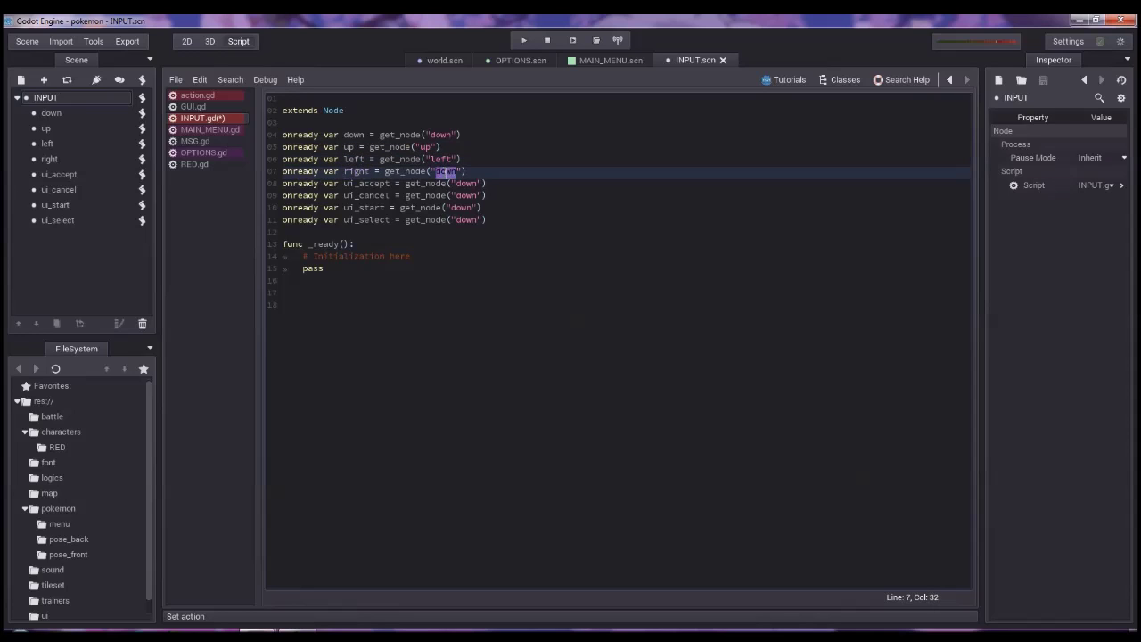
key(ctrl+v)
double_click(365, 183)
key(ctrl+c)
double_click(465, 182)
key(ctrl+v)
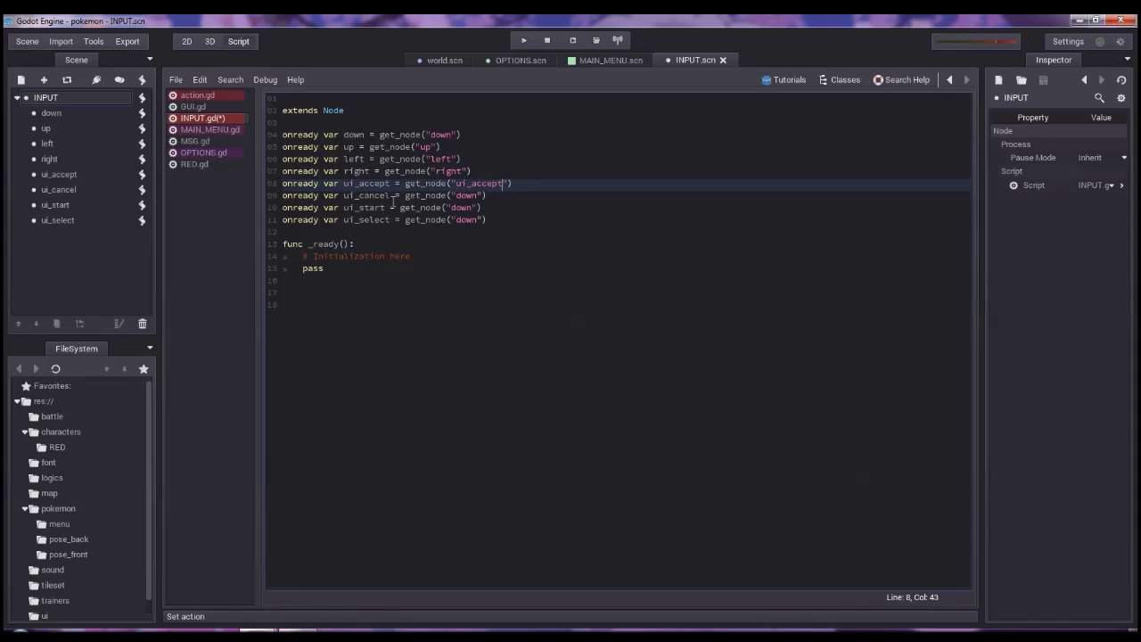
Step: Set the ui_cancel node path to "ui_cancel", clearing leftover letters from the path
double_click(382, 195)
key(ctrl+c)
click(472, 195)
key(ctrl+v)
click(472, 195)
double_click(472, 195)
key(ctrl+v)
double_click(370, 207)
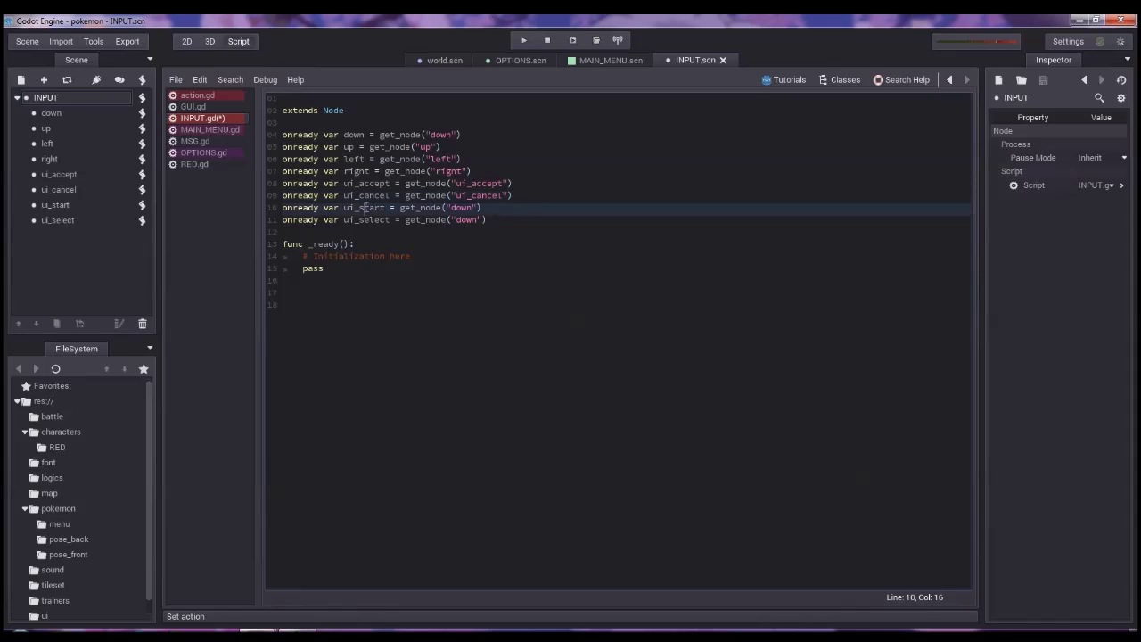
click(369, 206)
triple_click(370, 207)
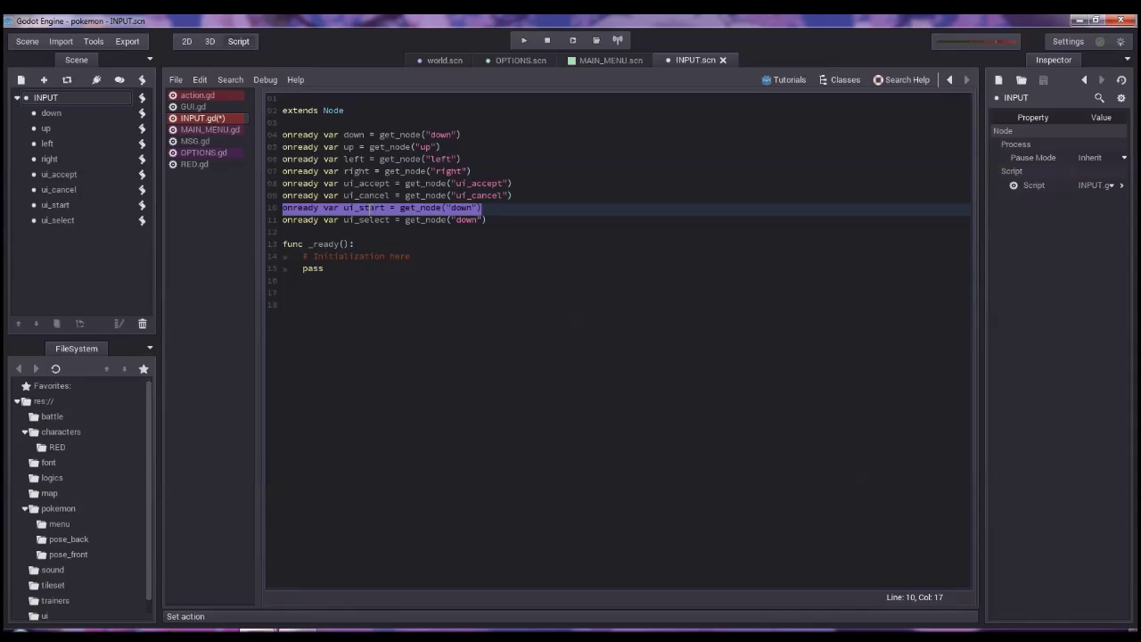
triple_click(370, 207)
click(370, 207)
Step: Point ui_start and ui_select at get_node("ui_start") and get_node("ui_select")
double_click(369, 206)
key(ctrl+c)
double_click(459, 207)
key(ctrl+v)
double_click(369, 219)
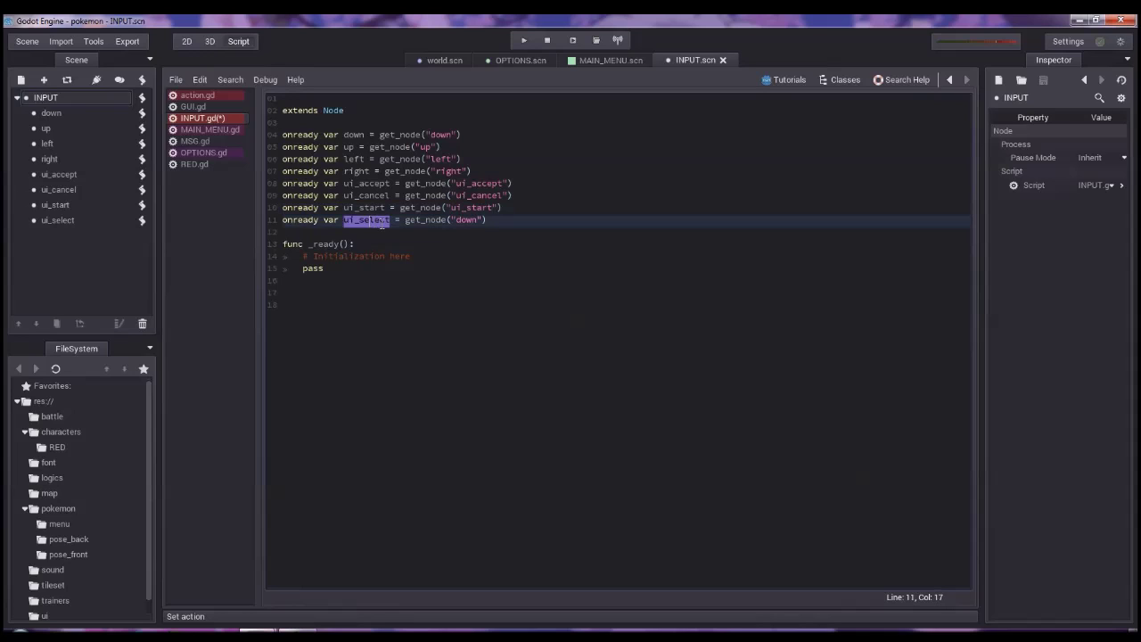
key(ctrl+c)
double_click(465, 219)
key(ctrl+v)
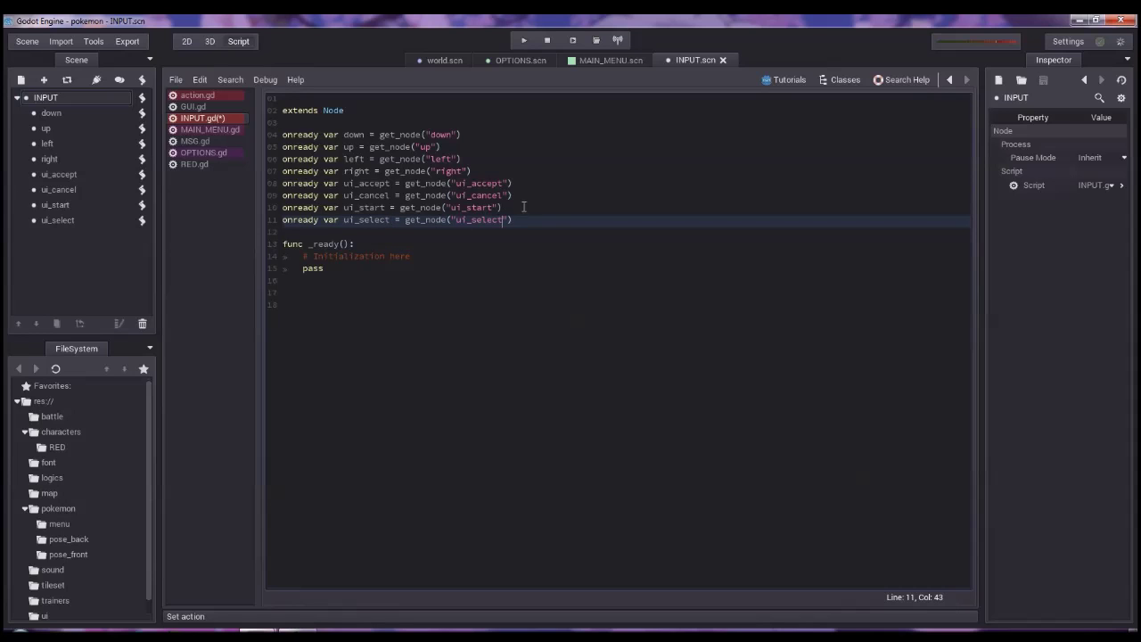
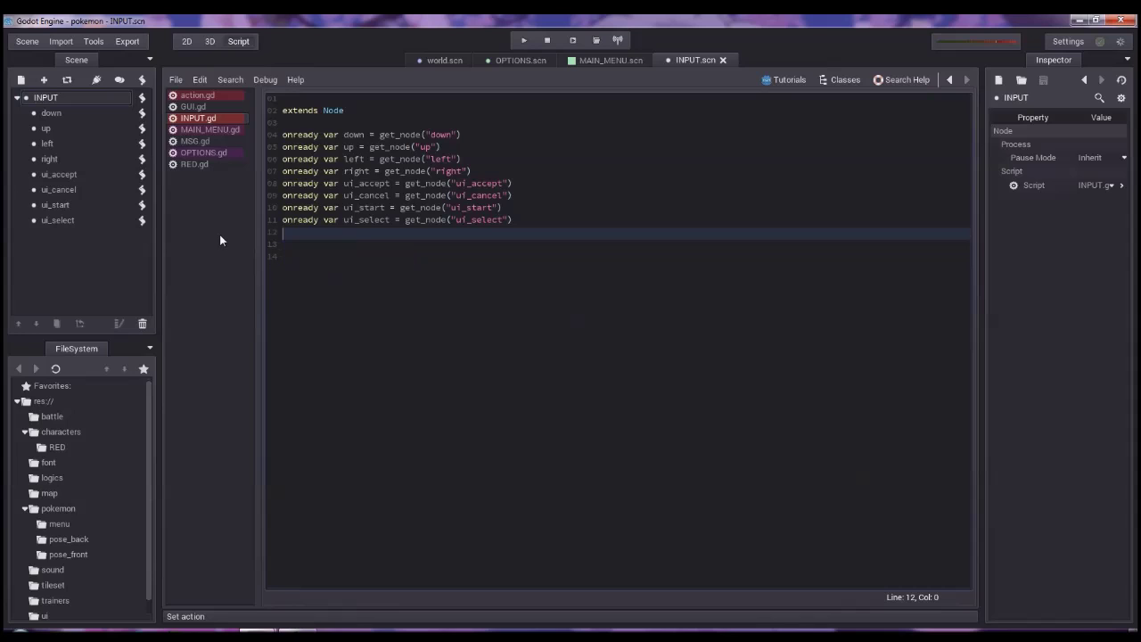
Step: Save the INPUT scene and choose res://logics/INPUT.scn as the new autoload path
key(ctrl+s)
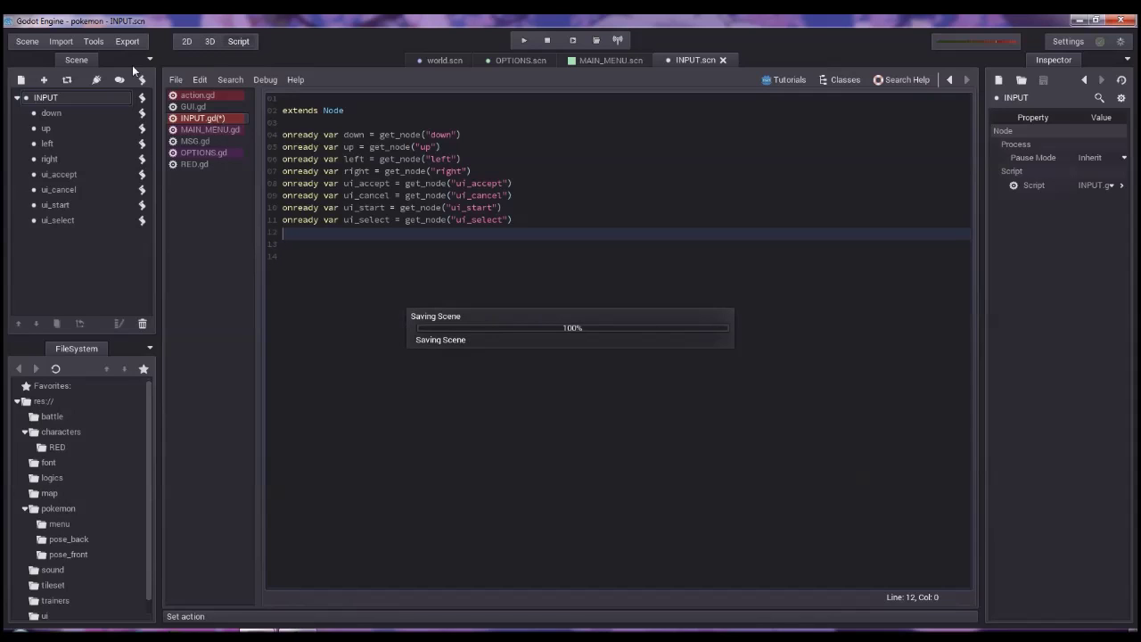
click(29, 42)
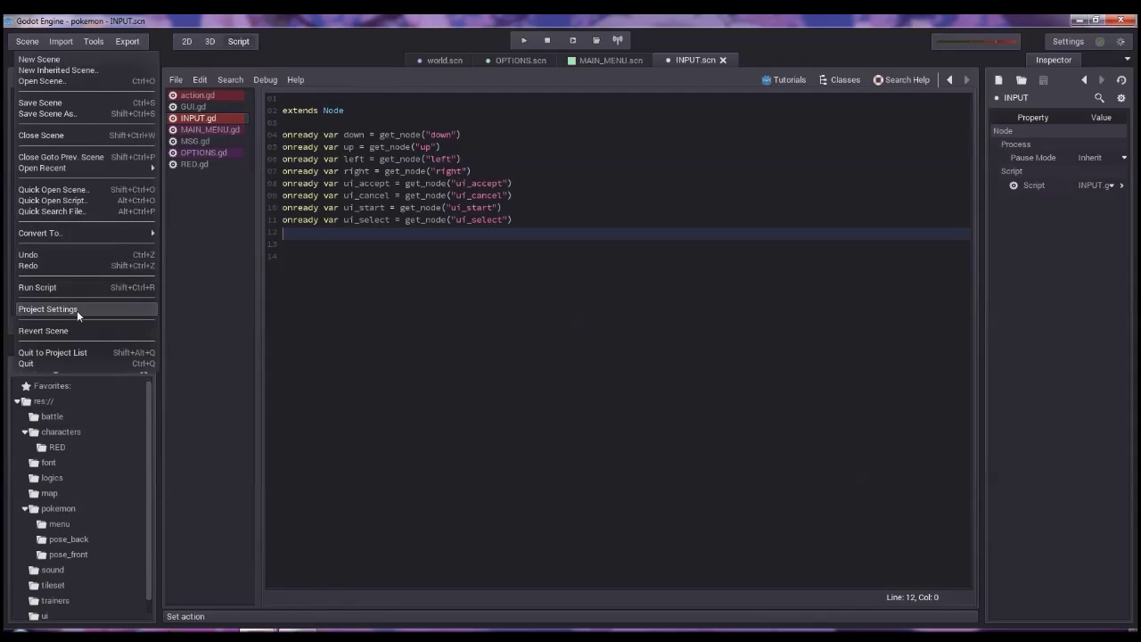
click(76, 309)
click(657, 115)
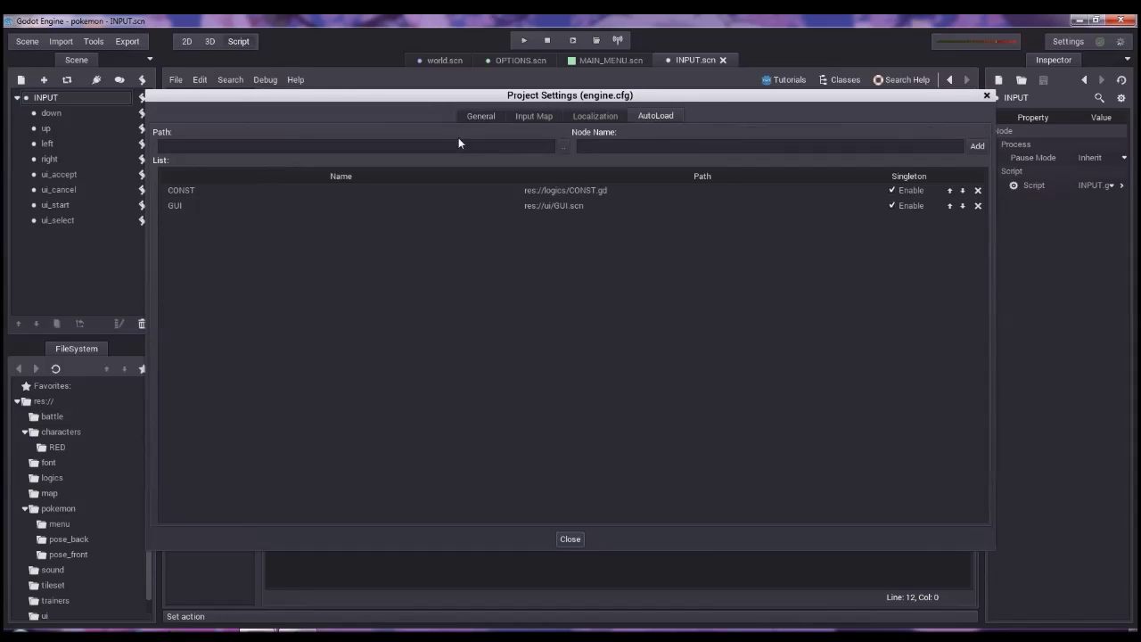
click(564, 146)
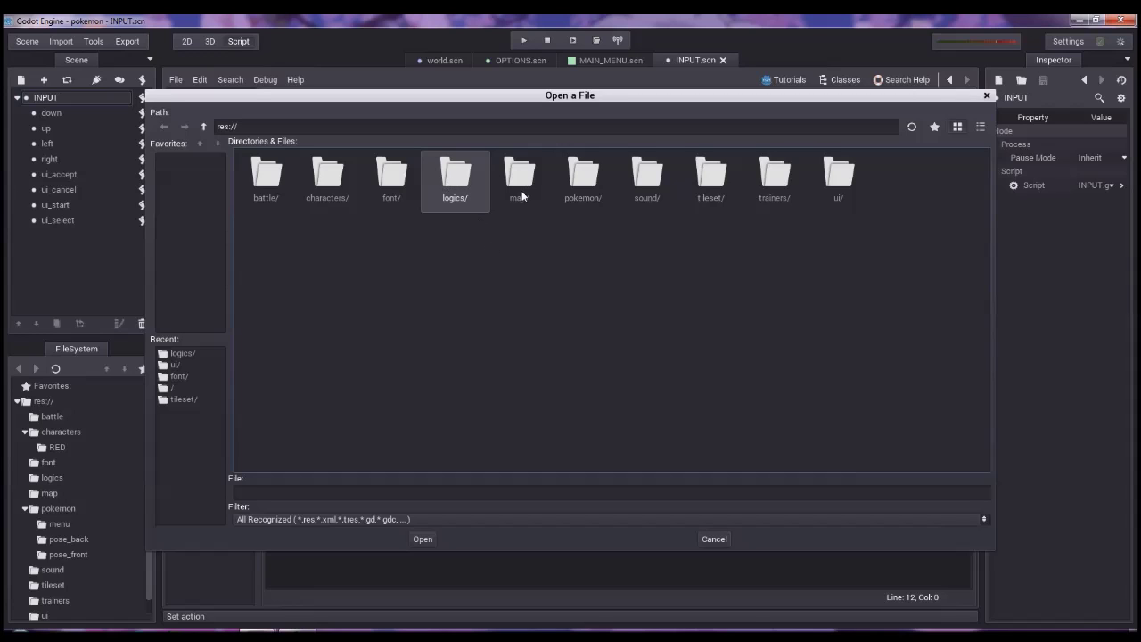
double_click(464, 178)
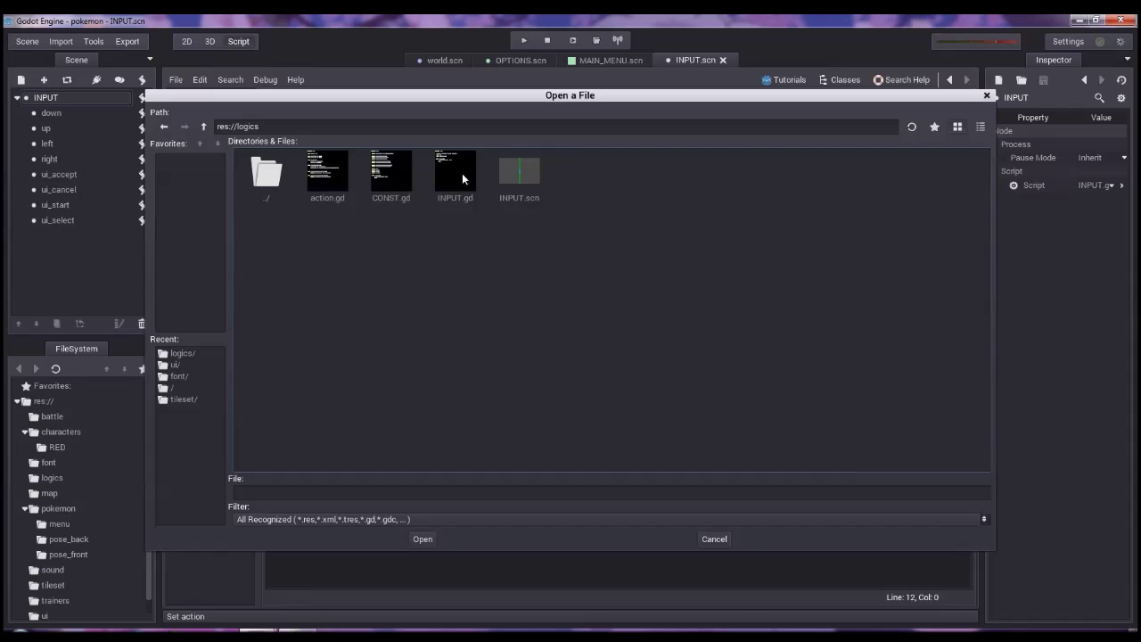
click(533, 179)
click(422, 538)
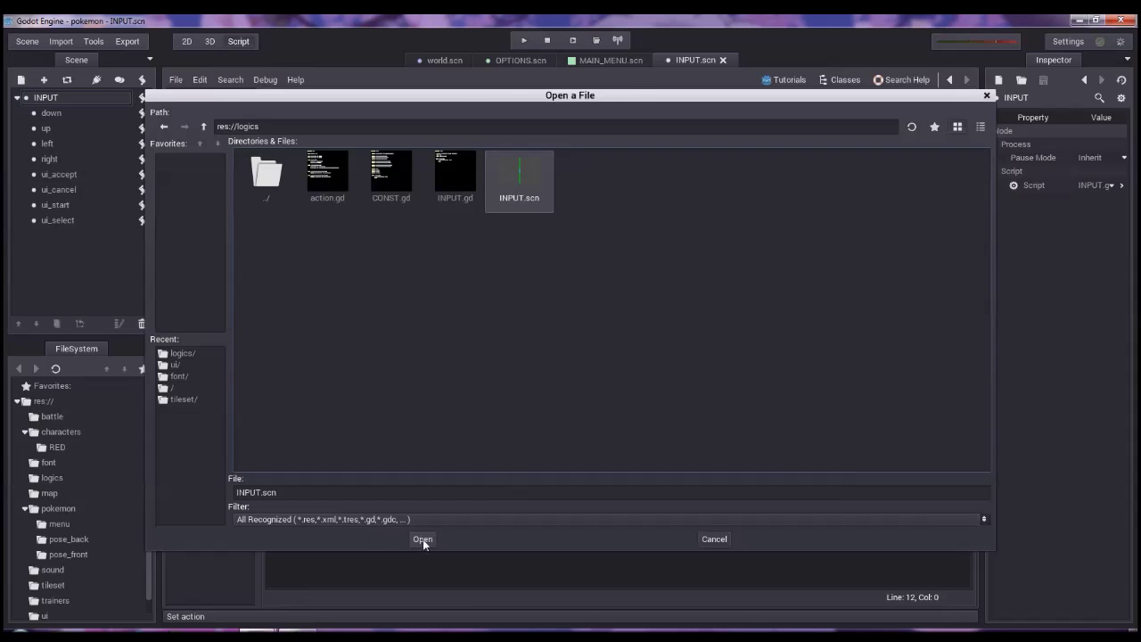
Step: Add the INPUT autoload, move it below CONST, and close Project Settings
click(976, 145)
click(199, 191)
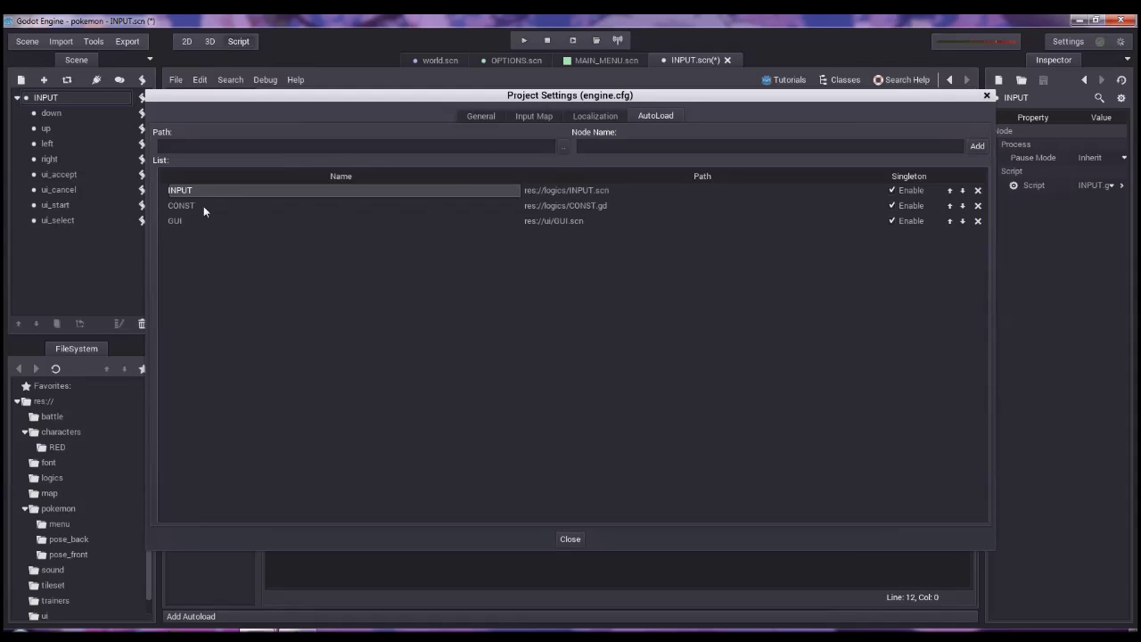
click(962, 191)
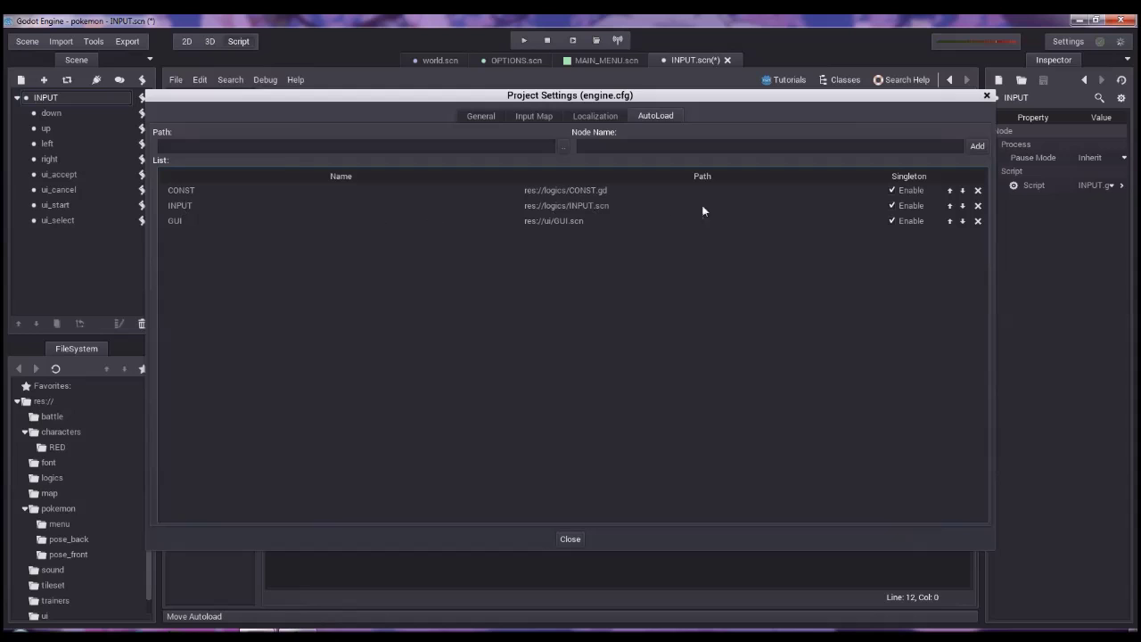
click(987, 95)
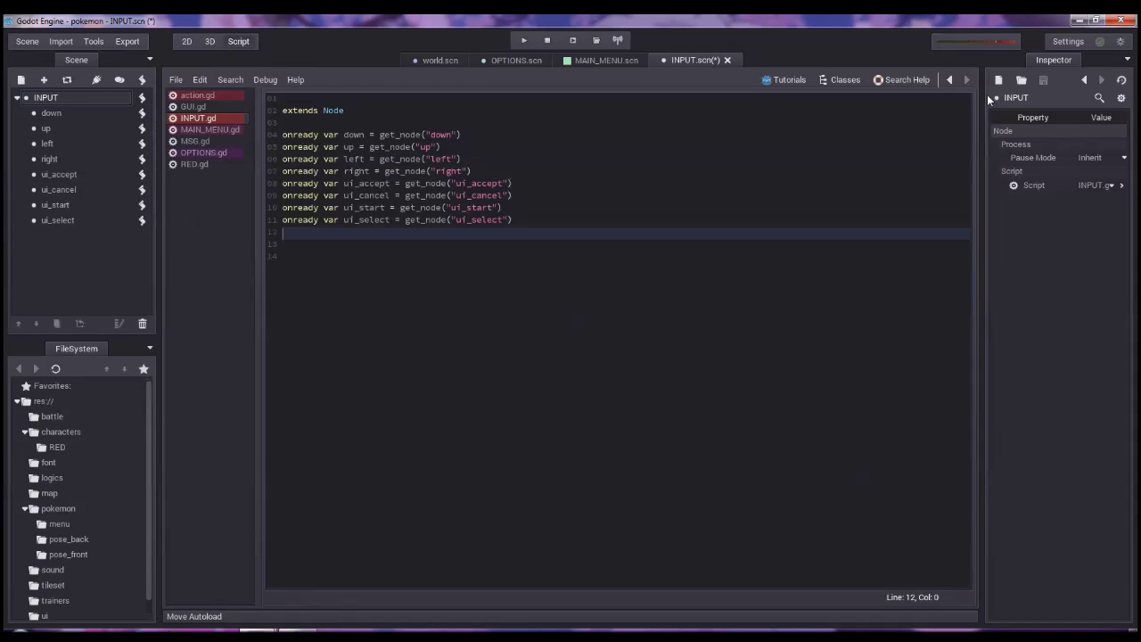
Step: Close the INPUT.gd and action.gd scripts in the script editor
click(182, 82)
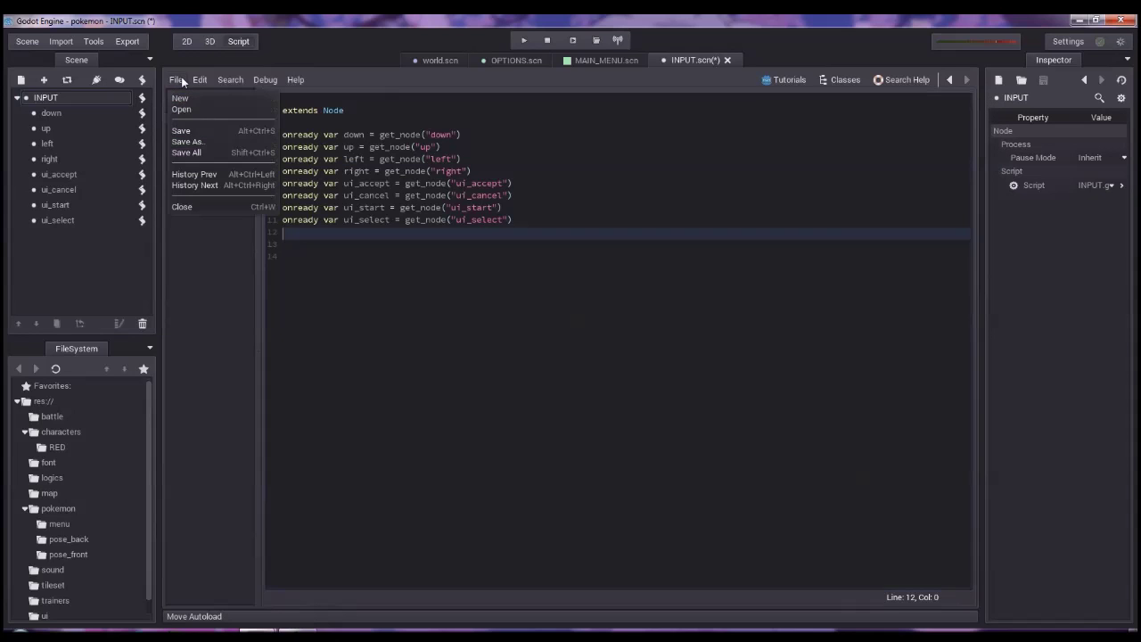
click(184, 207)
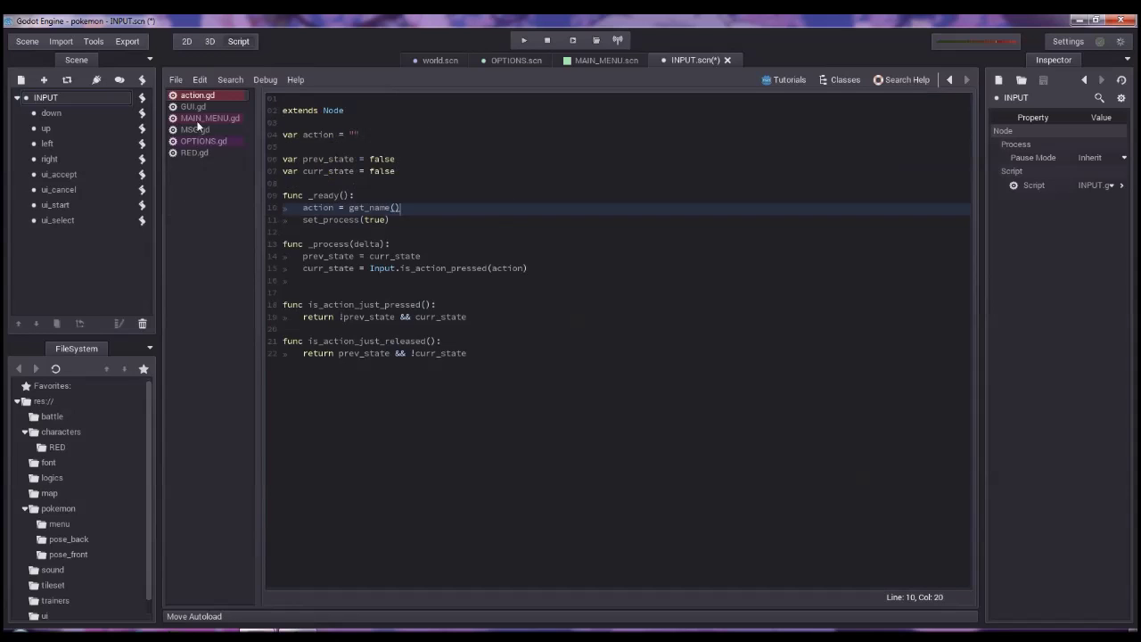
click(173, 78)
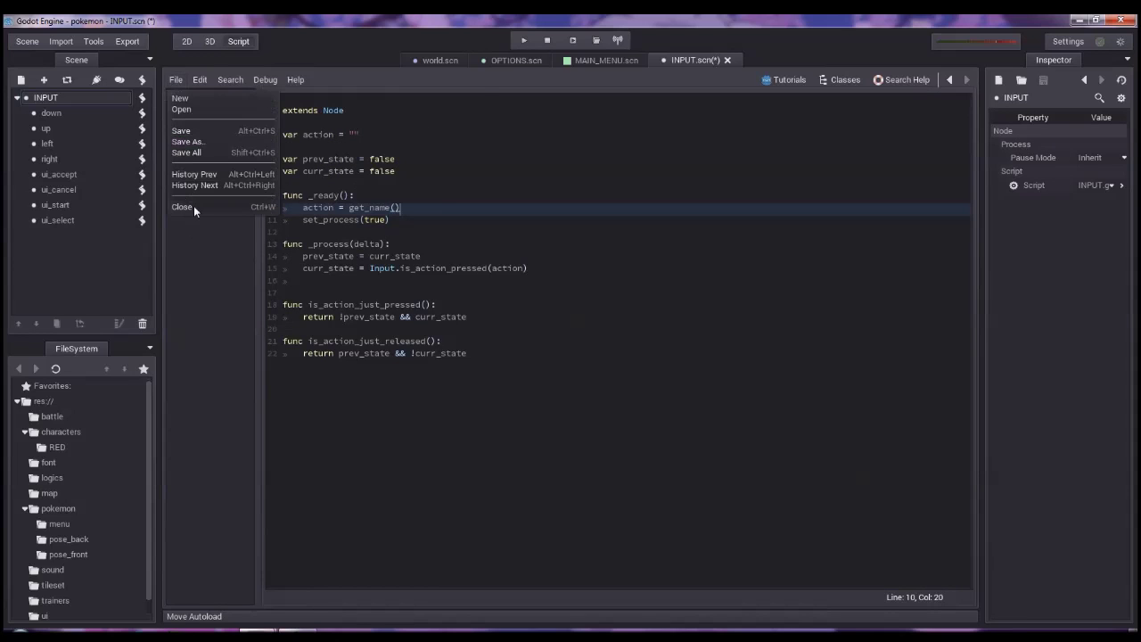
click(193, 205)
Step: In OPTIONS.gd, delete the var last_input = "" declaration on line 18
click(203, 131)
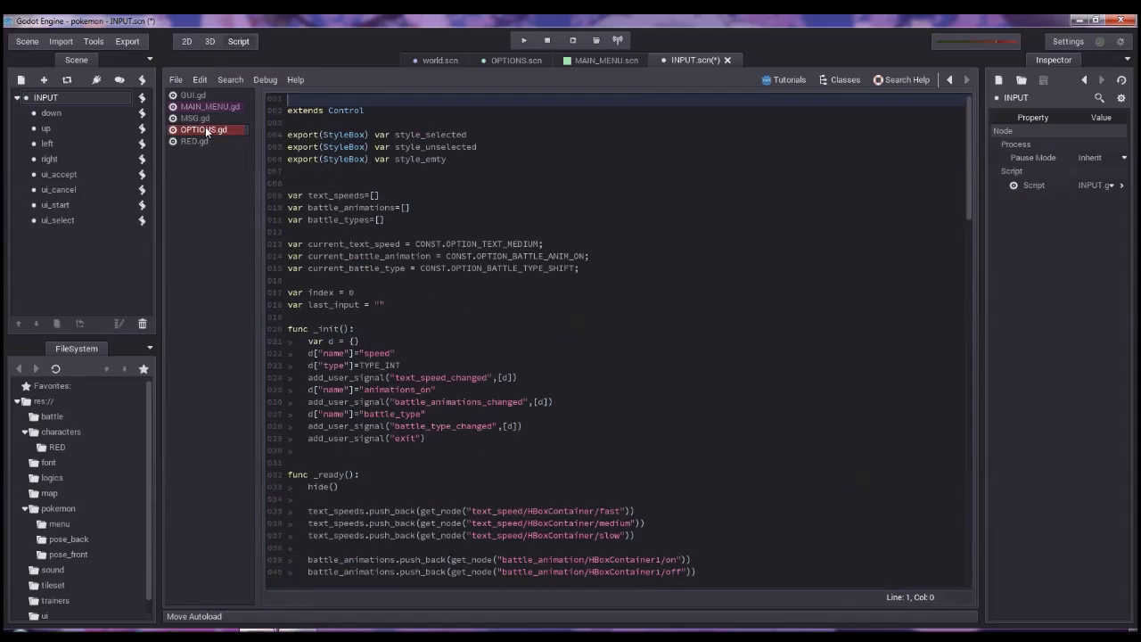
scroll(515, 419, down, 2)
scroll(514, 419, down, 5)
scroll(509, 401, up, 5)
scroll(504, 389, up, 3)
scroll(497, 385, up, 1)
click(387, 307)
key(shift+Home)
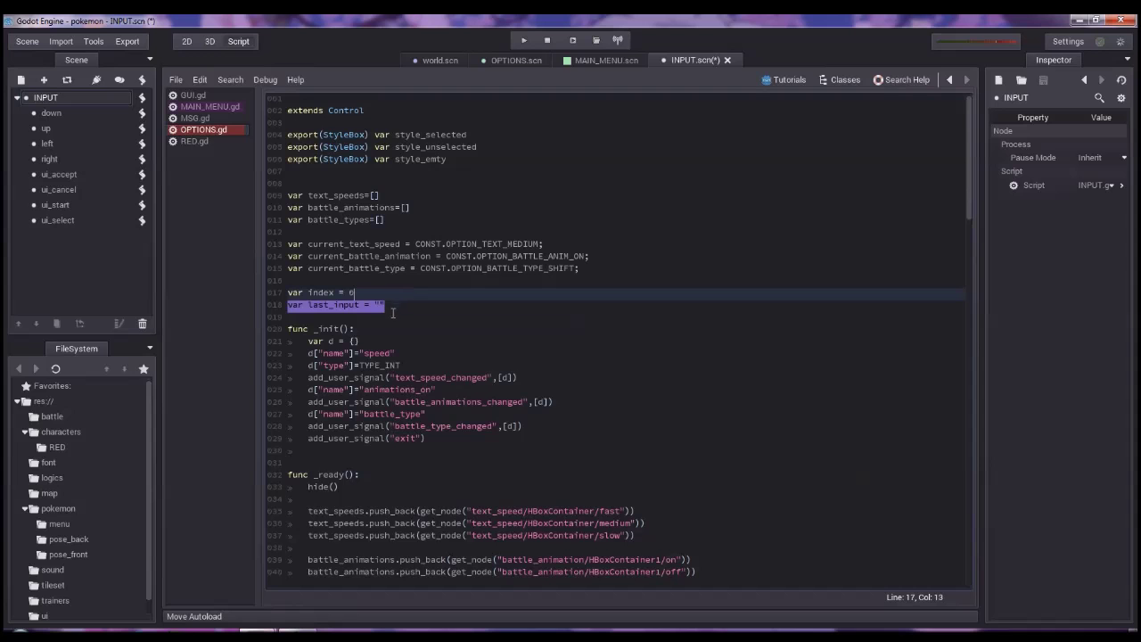
key(BackSpace)
key(BackSpace)
scroll(388, 325, down, 3)
scroll(406, 404, down, 5)
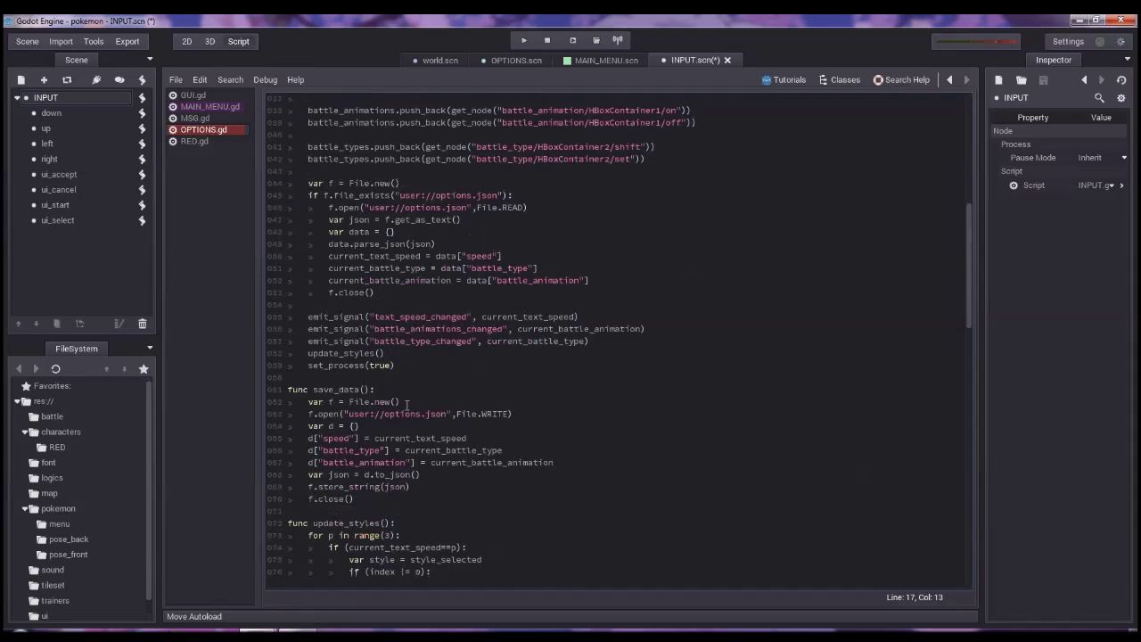
scroll(406, 403, down, 2)
scroll(416, 402, down, 4)
scroll(416, 402, down, 5)
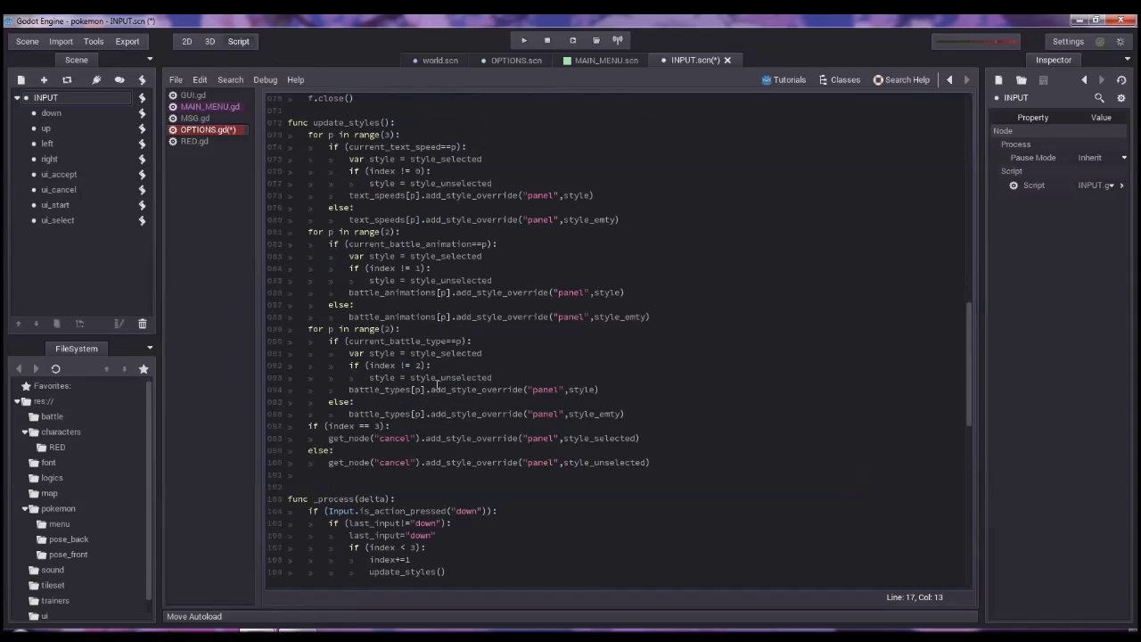
scroll(438, 379, down, 4)
scroll(438, 378, down, 5)
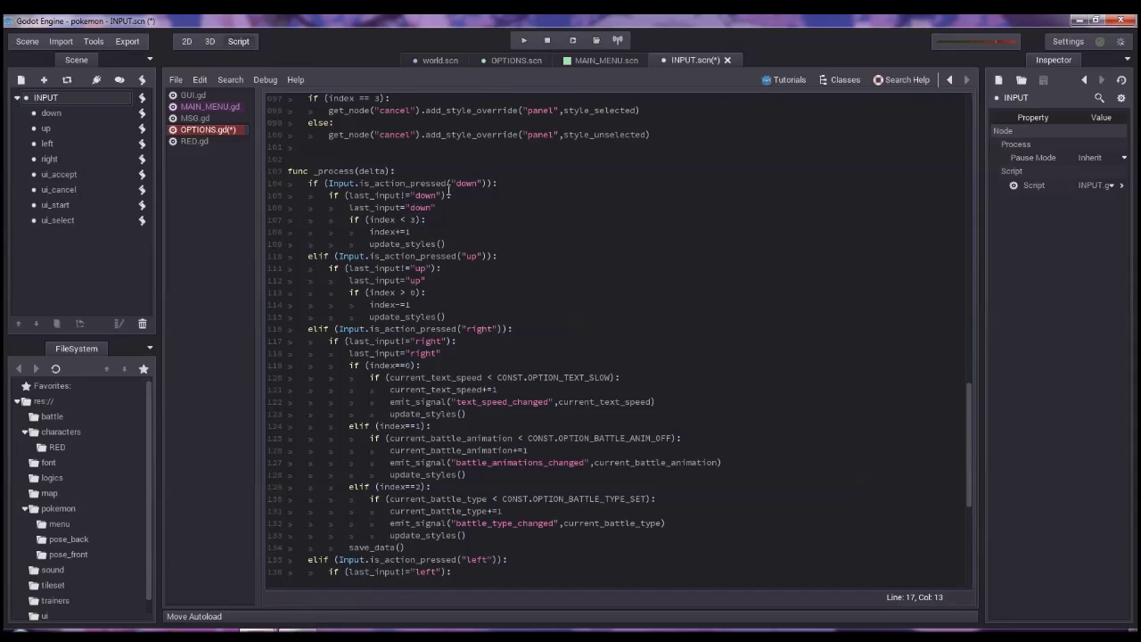
Step: Replace line 104's Input.is_action_pressed("down") with INPUT.down.is_action_just_pressed()
click(485, 183)
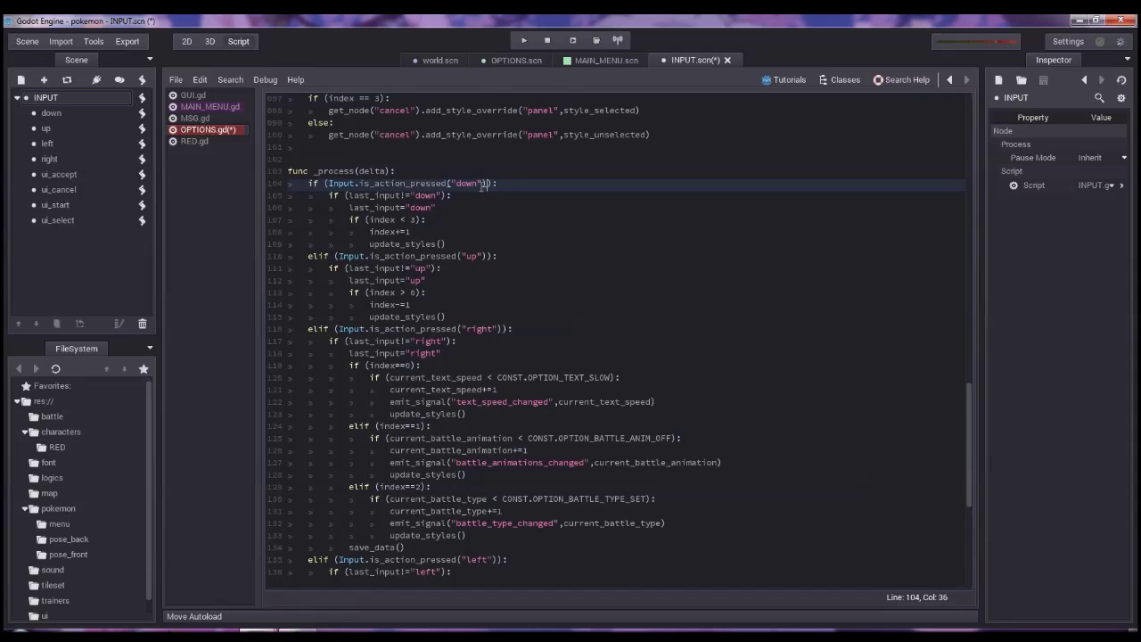
drag(487, 183, 329, 183)
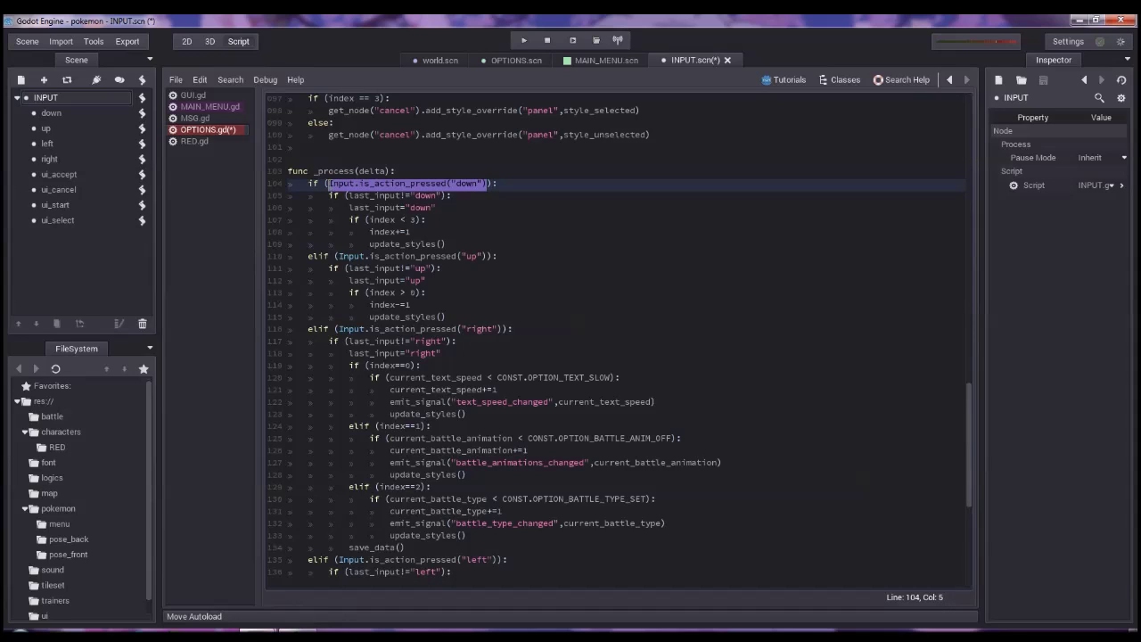
text(I)
key(BackSpace)
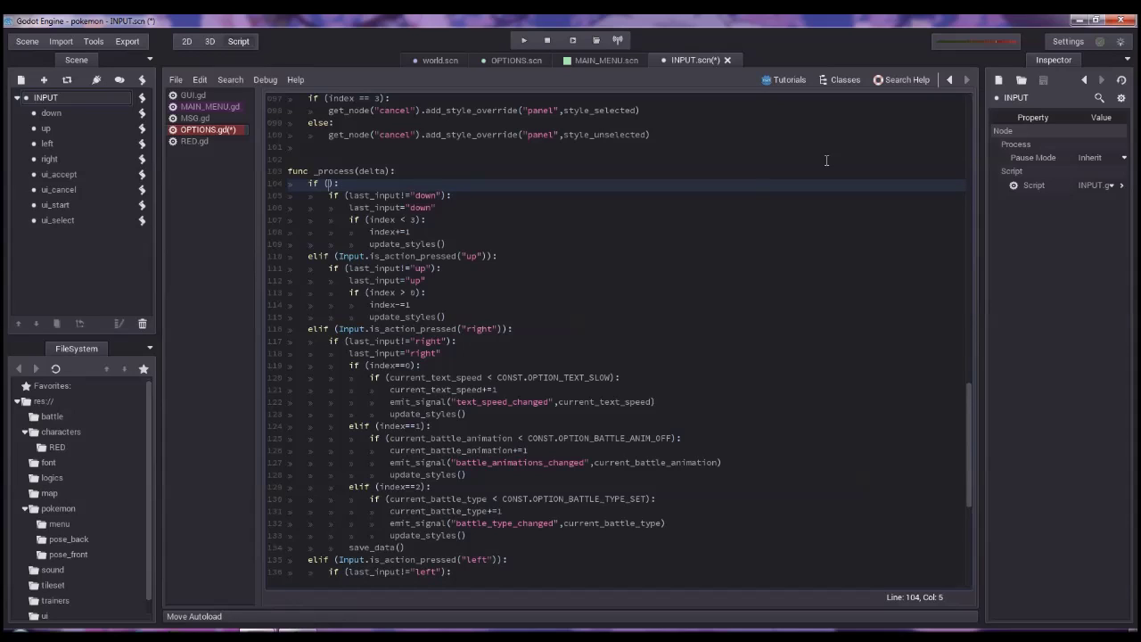
text(INPUT)
text(.down.is_action_just_pressed())
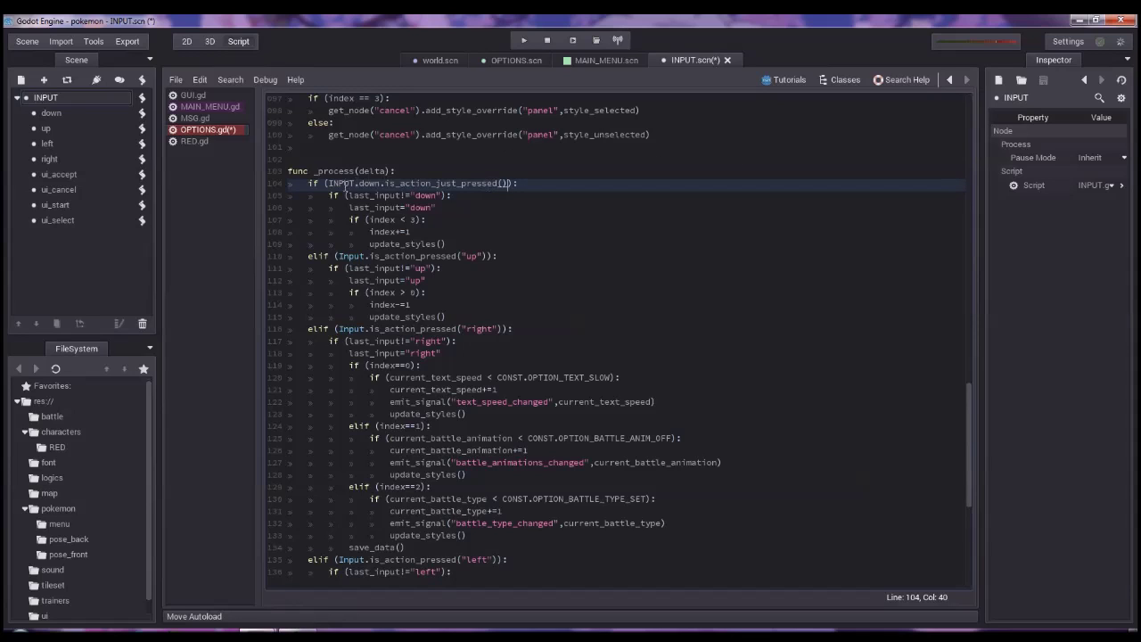
Step: Paste the check over line 110 and change it to INPUT.up.is_action_just_pressed()
shift+click(329, 183)
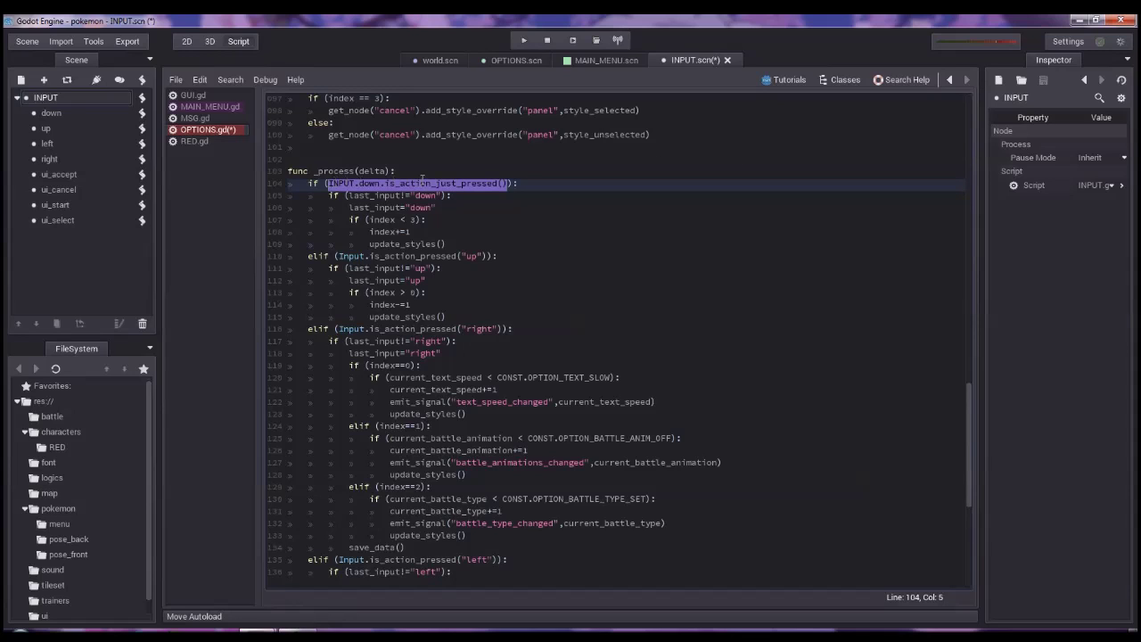
drag(488, 256, 338, 257)
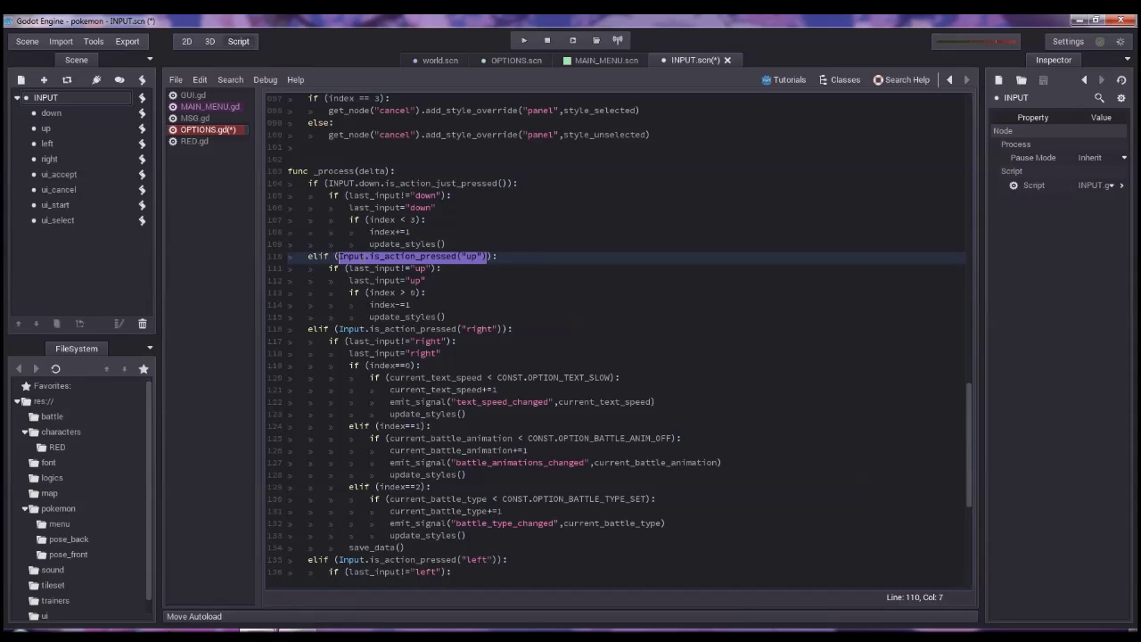
text(INPUT.down.is_action_just_pressed())
double_click(379, 255)
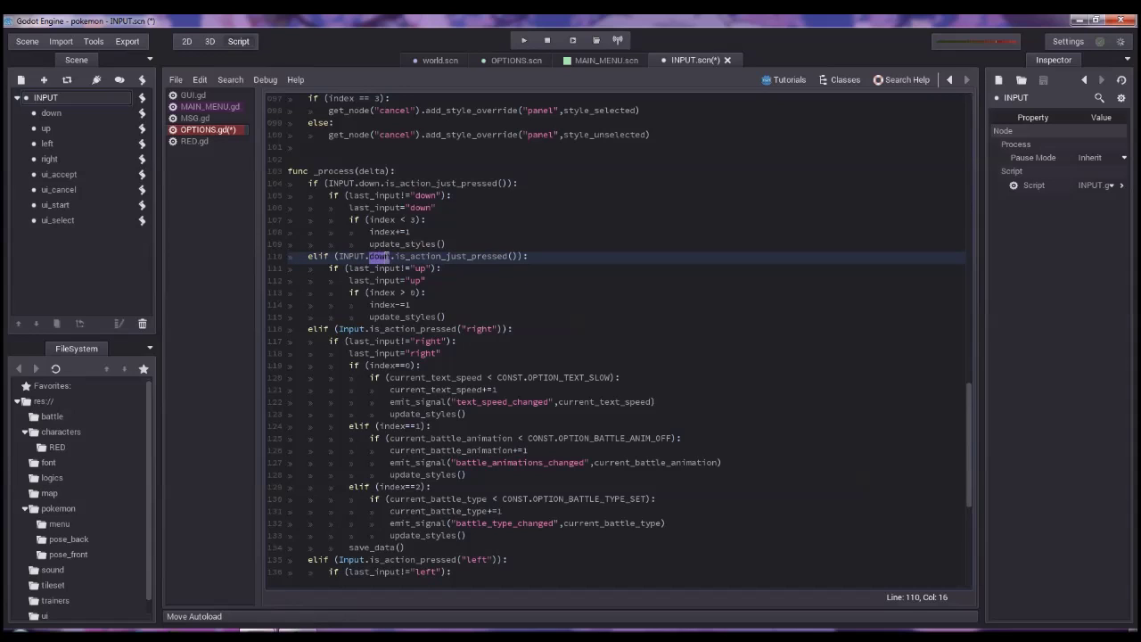
text(up)
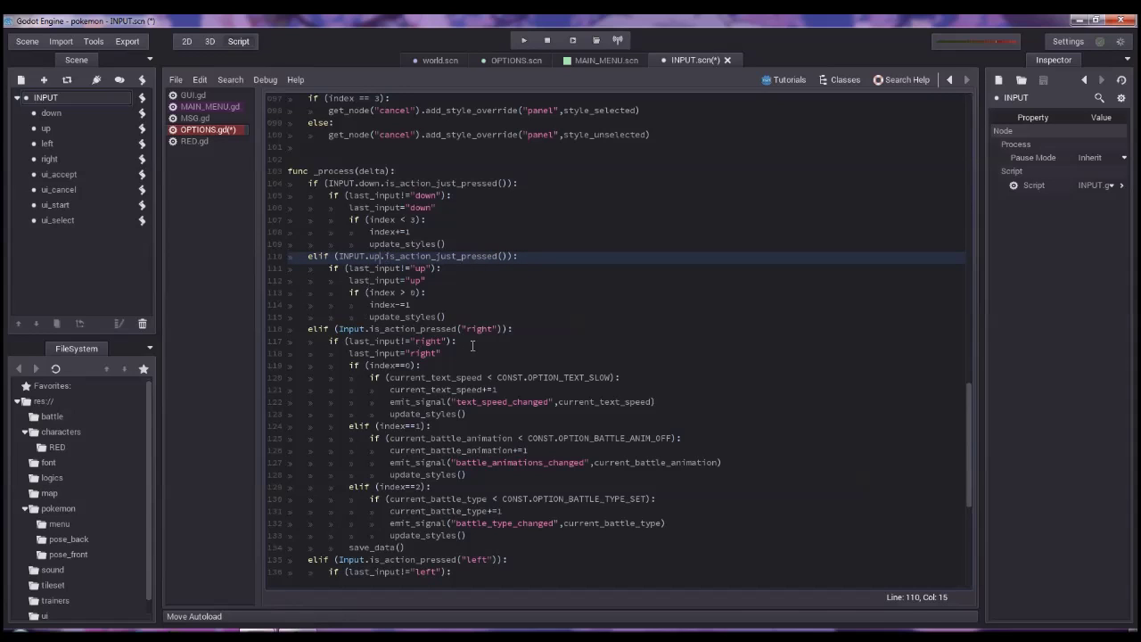
drag(498, 328, 339, 329)
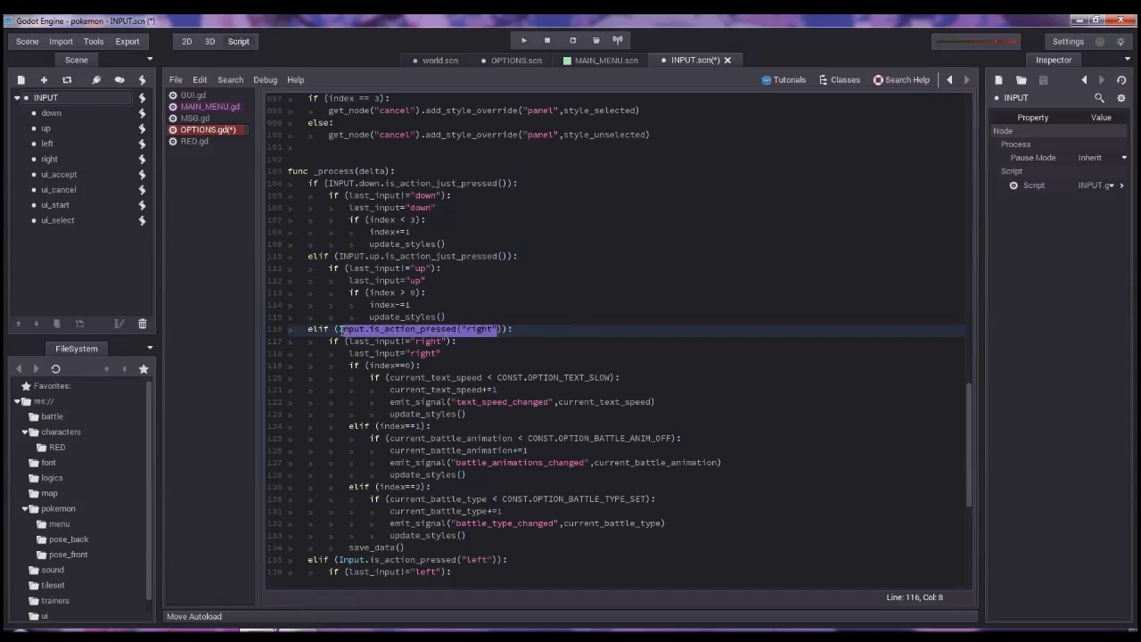
Step: Convert lines 116 and 135 to INPUT.right and INPUT.left .is_action_just_pressed() checks
key(BackSpace)
text(INPUT.down.is_action_just_pressed())
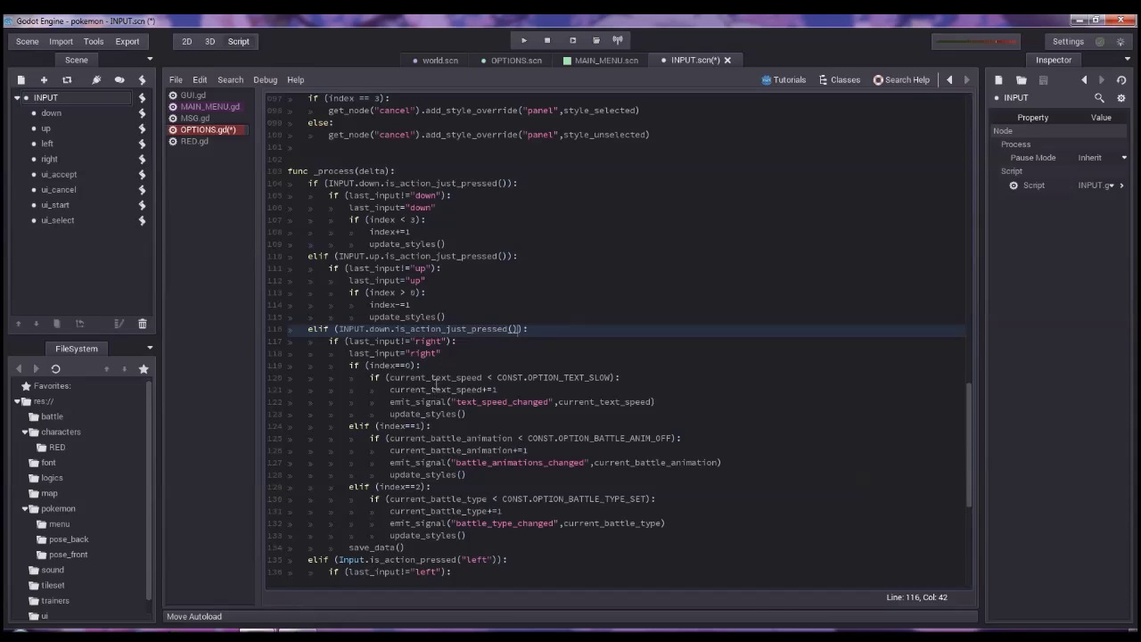
scroll(434, 381, down, 3)
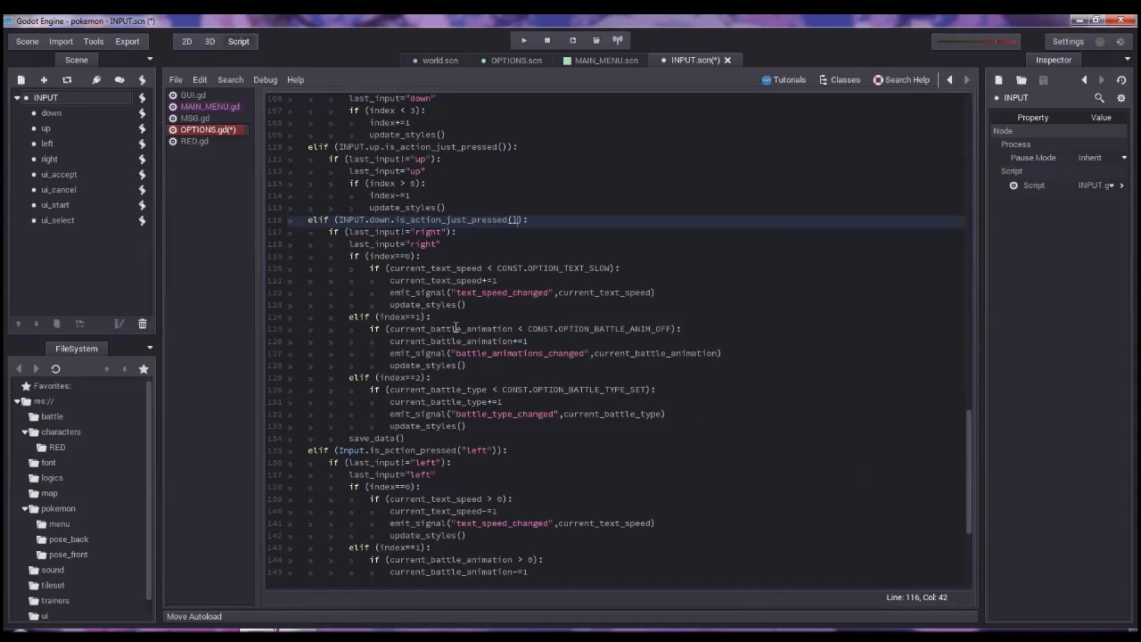
double_click(378, 220)
text(rigth)
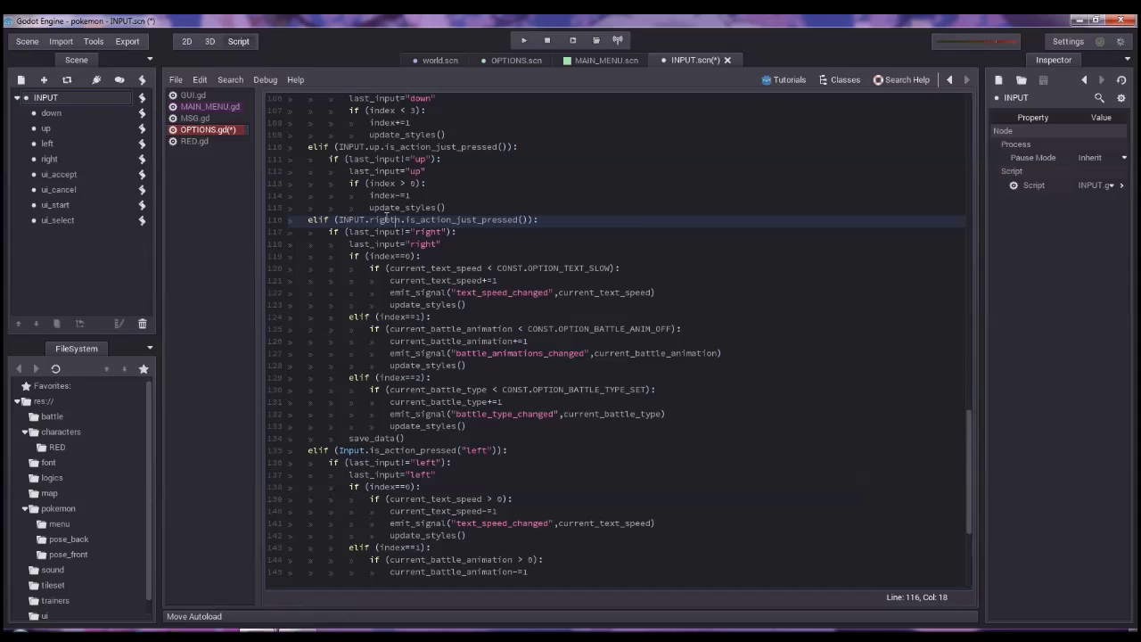
key(BackSpace)
key(BackSpace)
text(ht)
drag(499, 450, 339, 451)
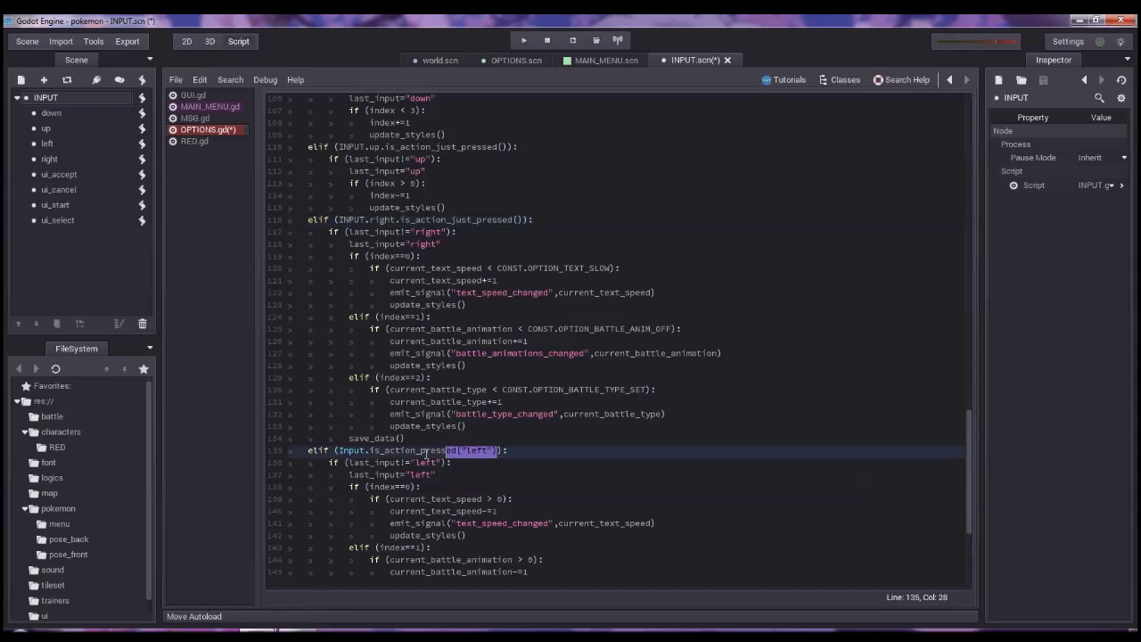
text(INPUT.down.is_action_just_pressed())
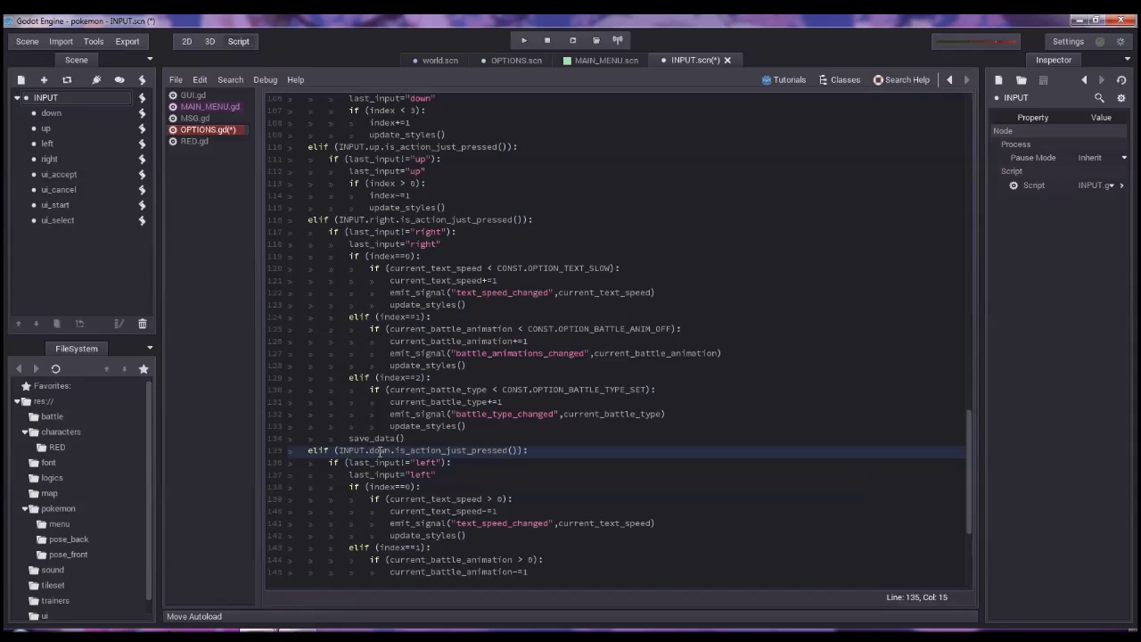
double_click(380, 452)
text(left)
Step: Convert lines 154 and 157 to INPUT.ui_cancel and INPUT.ui_accept .is_action_just_pressed() checks
scroll(437, 477, down, 5)
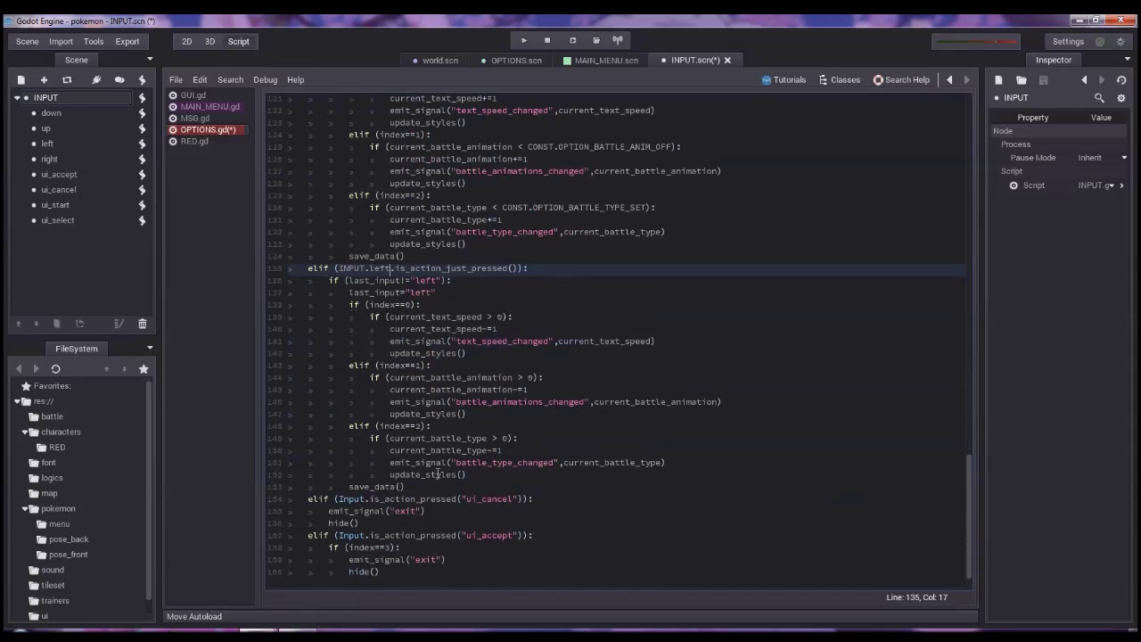
scroll(436, 477, down, 1)
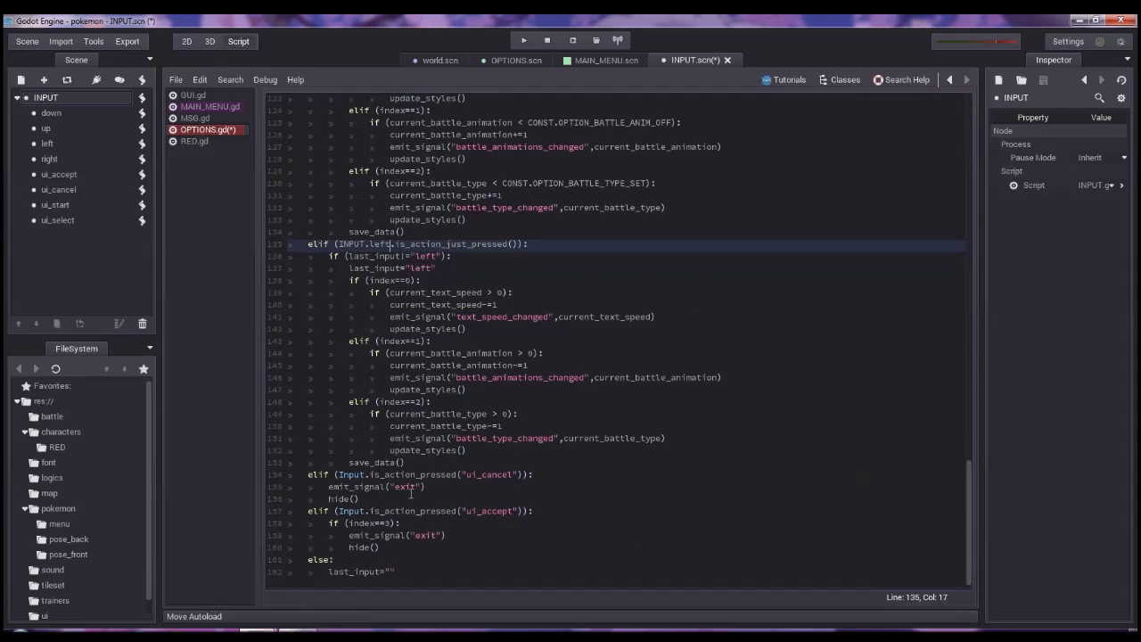
drag(526, 475, 339, 476)
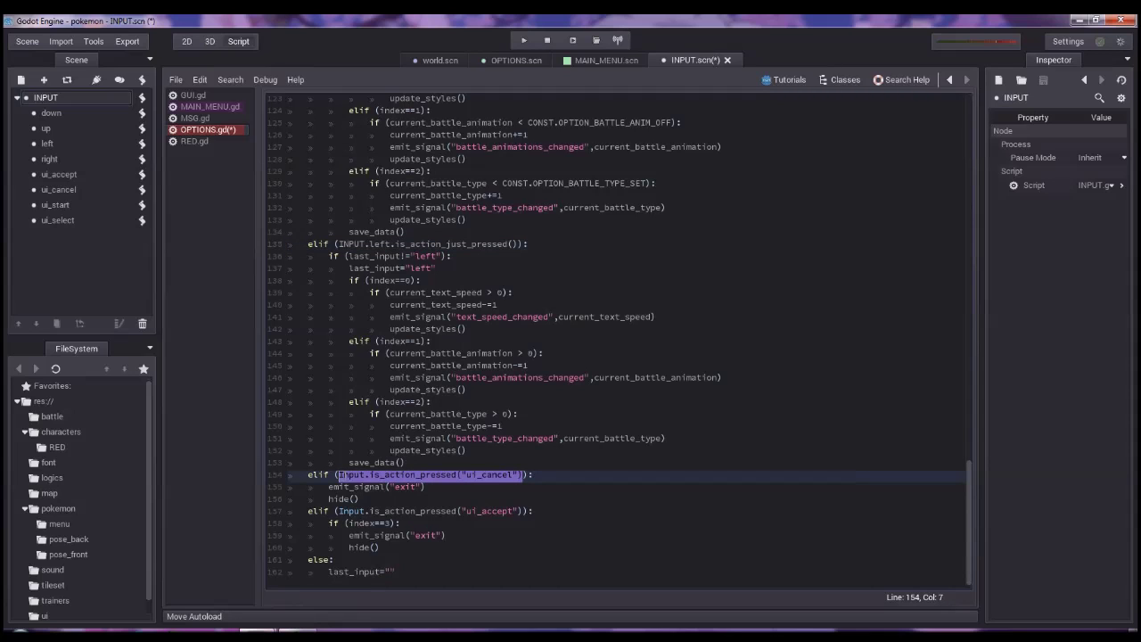
text(INPUT.down.is_action_just_pressed())
double_click(381, 474)
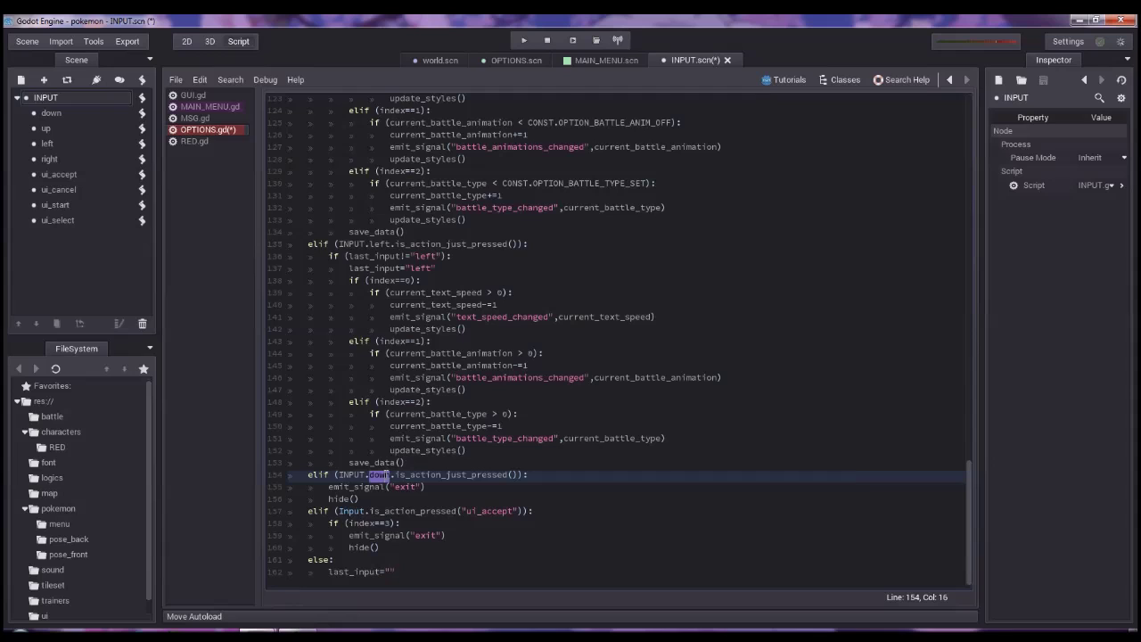
text(ui_cancel)
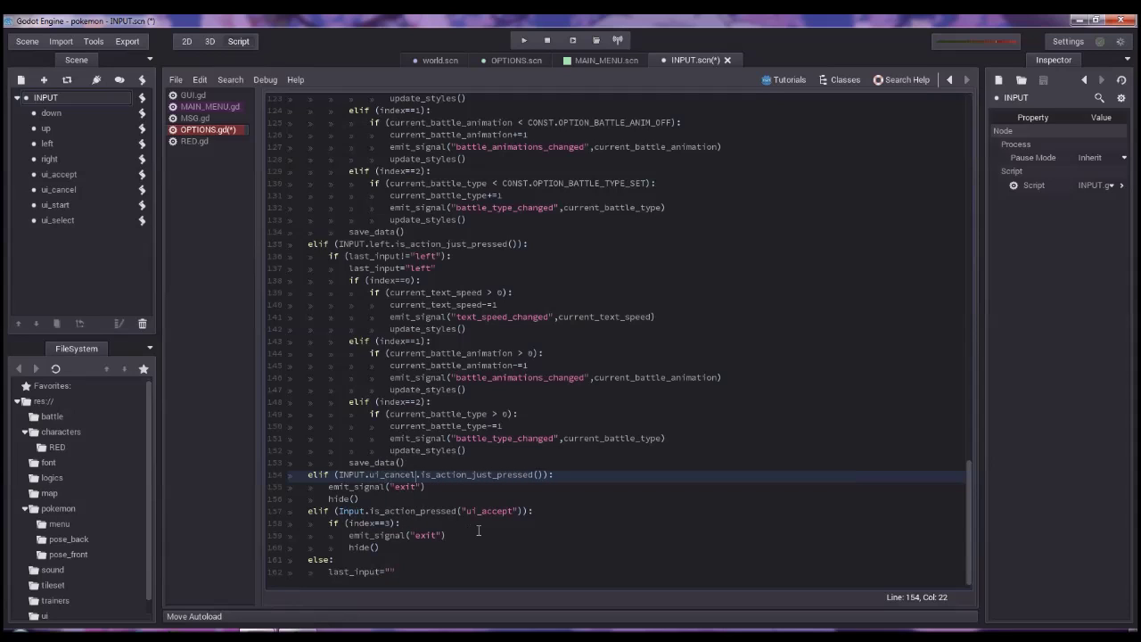
drag(524, 511, 339, 511)
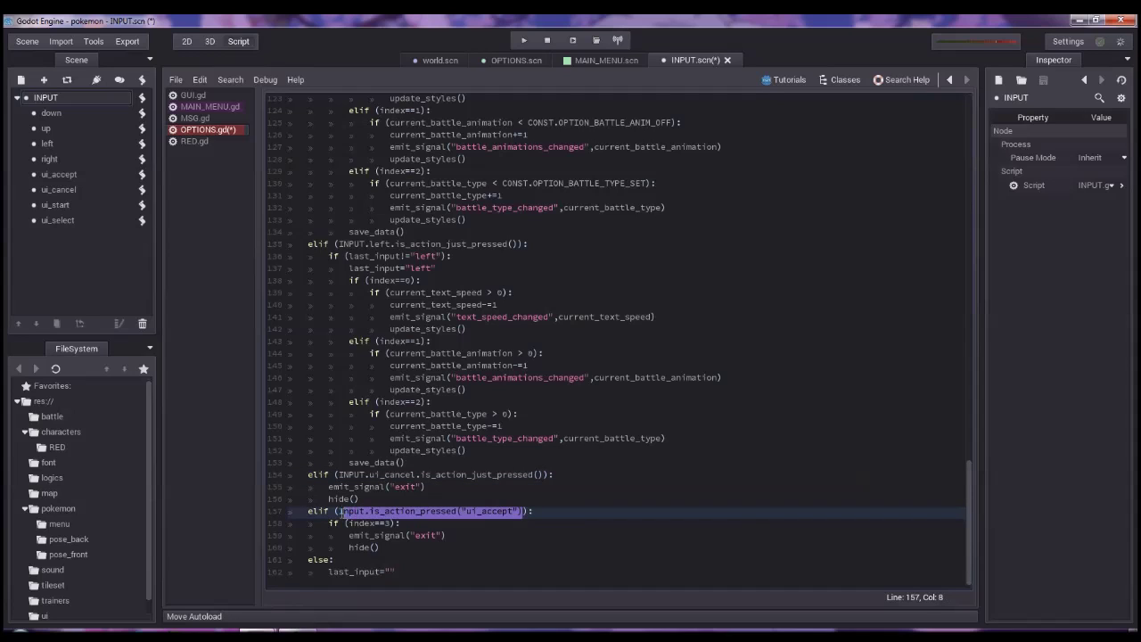
text(INPUT.down.is_action_just_pressed())
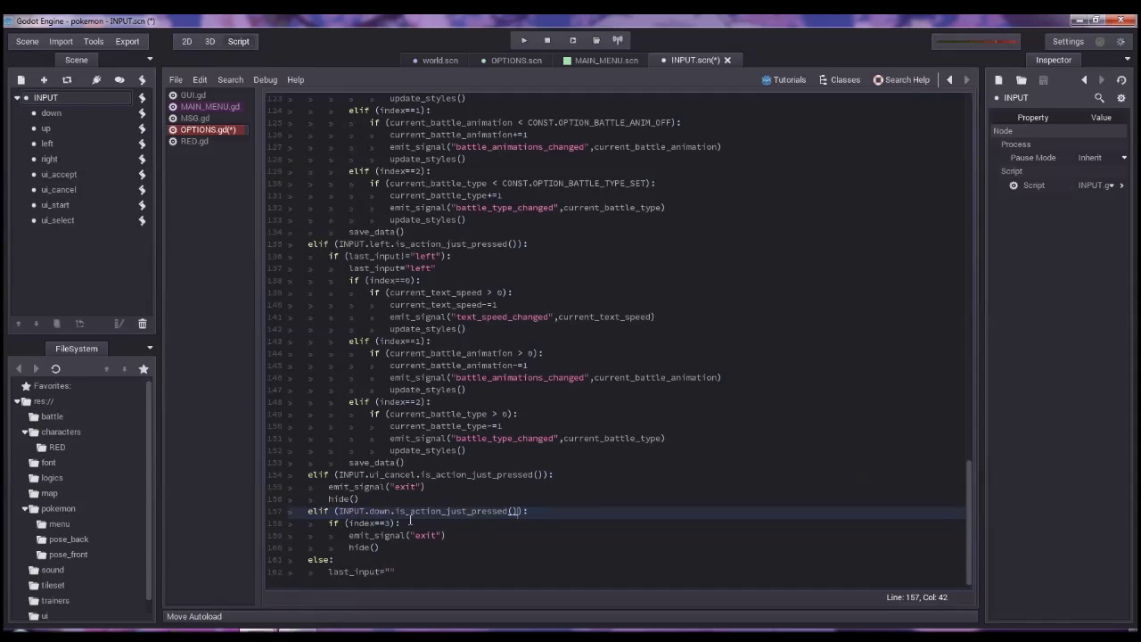
double_click(380, 510)
text(acce)
key(BackSpace)
key(BackSpace)
key(BackSpace)
text(ui)
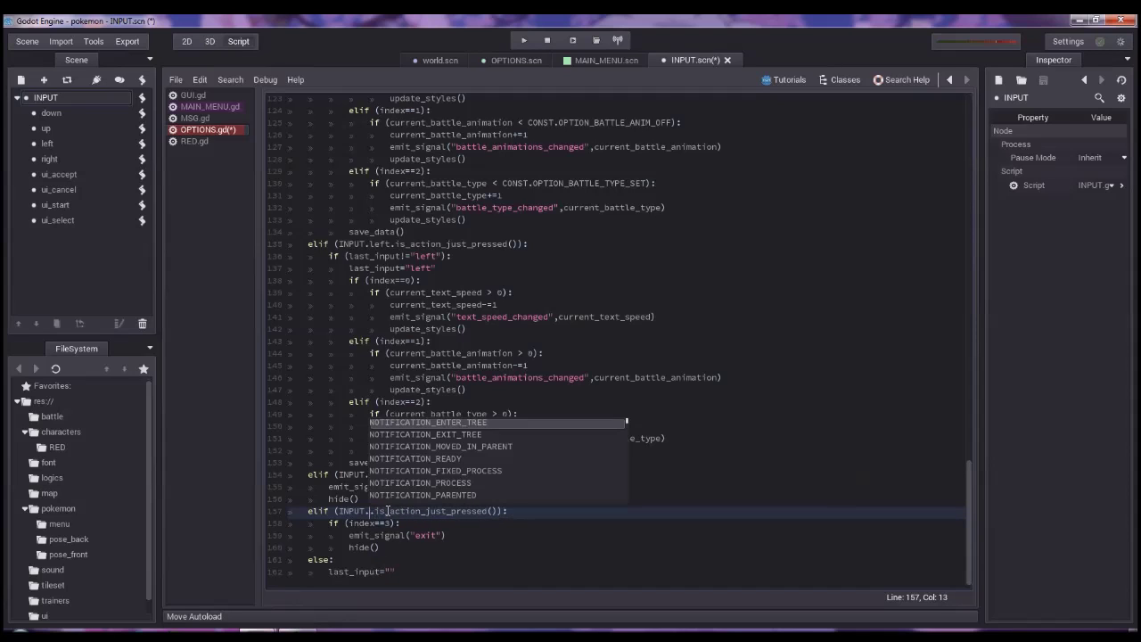
key(Return)
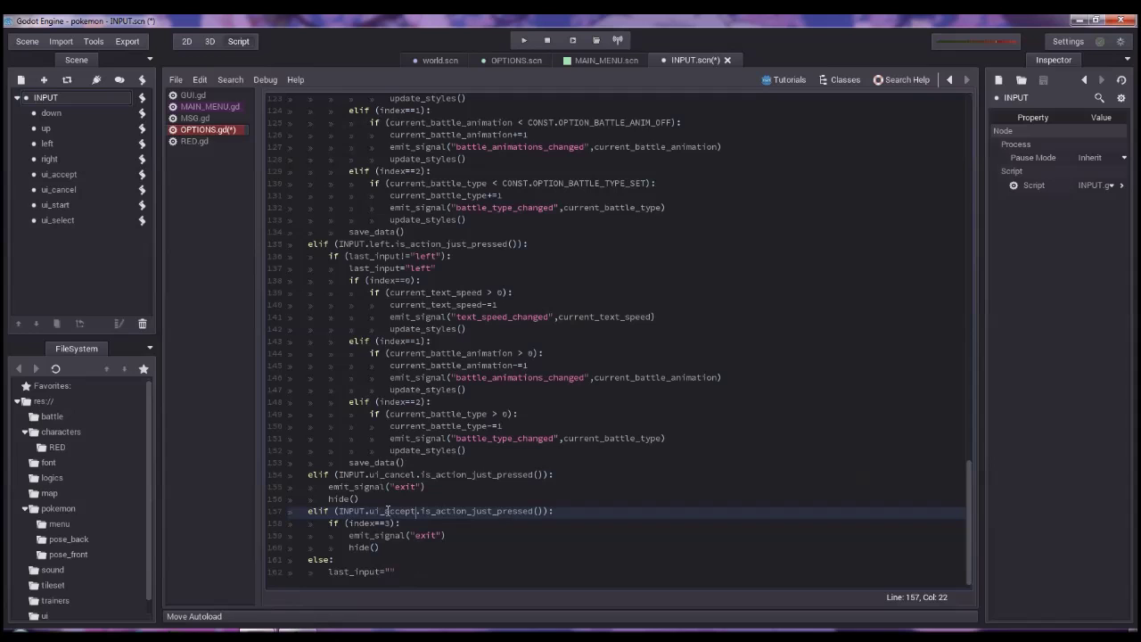
scroll(469, 523, up, 3)
scroll(469, 523, up, 6)
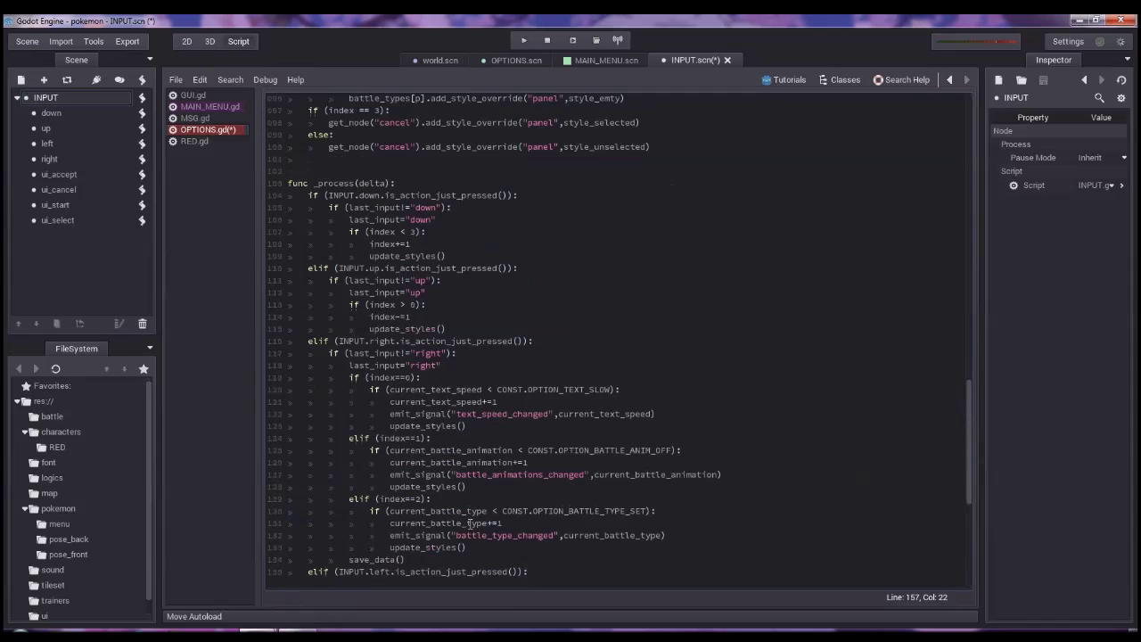
Step: Remove the last_input lines from the down and up branches and unindent their bodies
scroll(470, 523, up, 2)
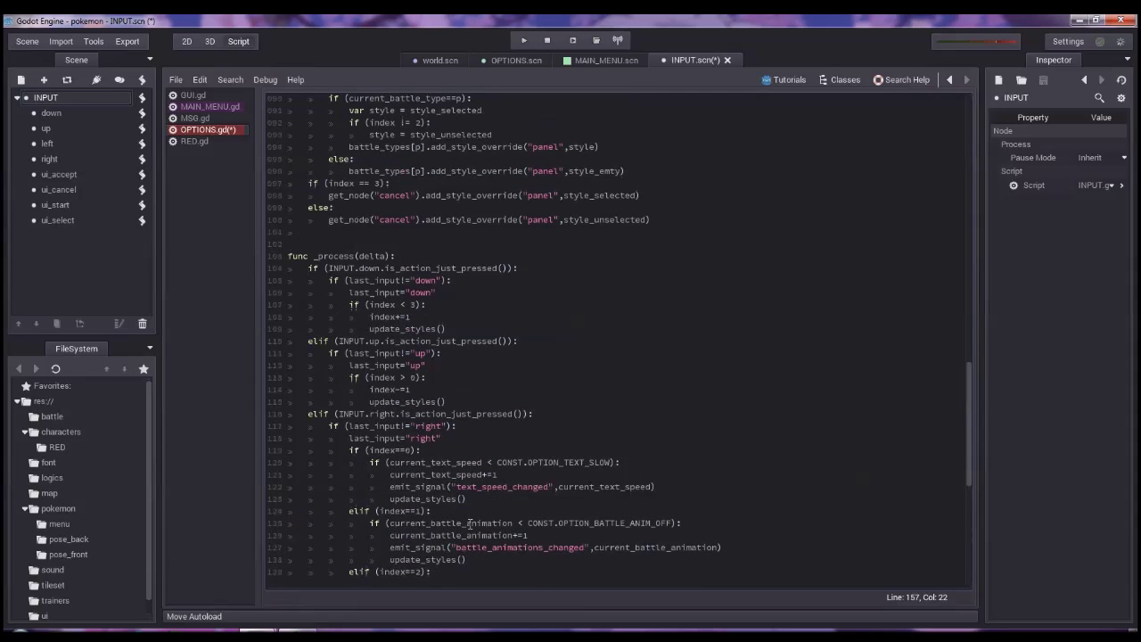
click(486, 287)
drag(486, 287, 553, 265)
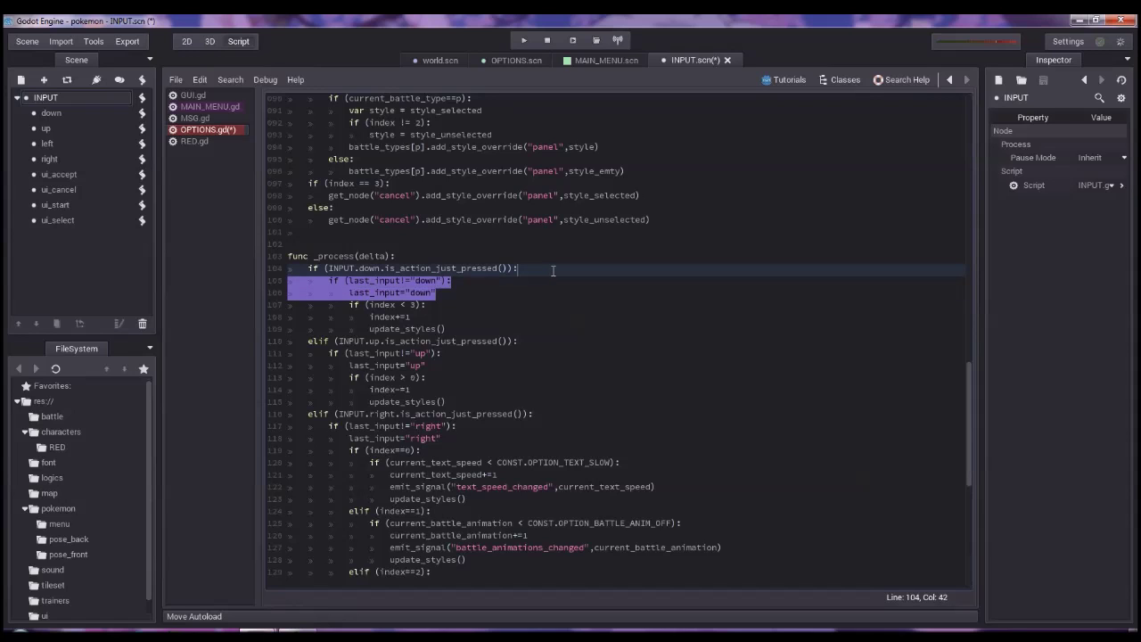
key(Delete)
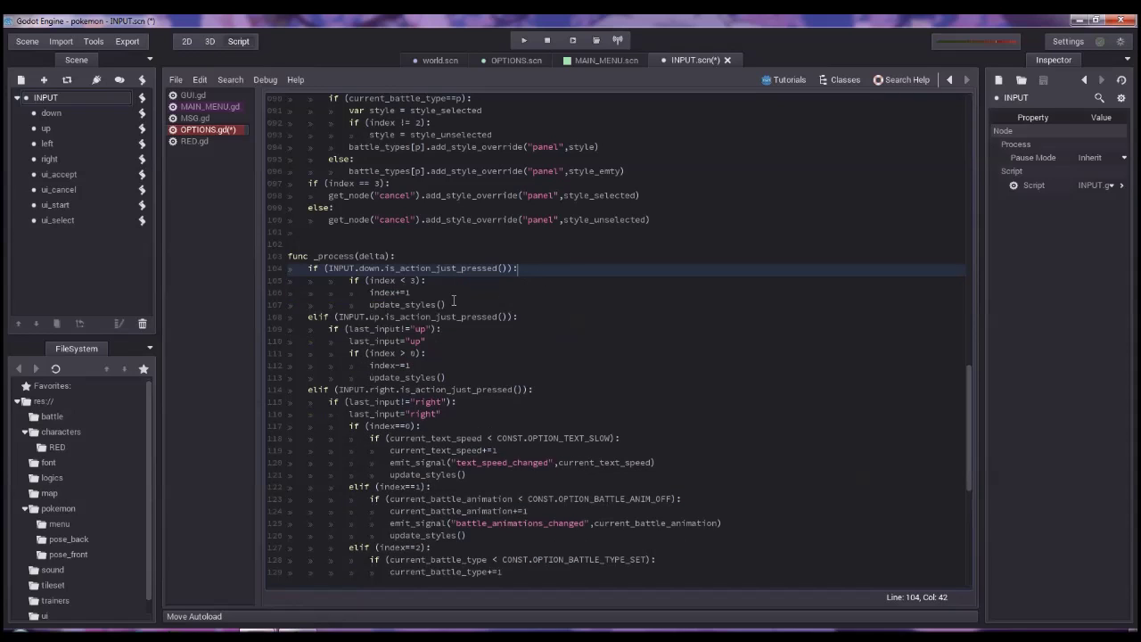
drag(454, 301, 228, 285)
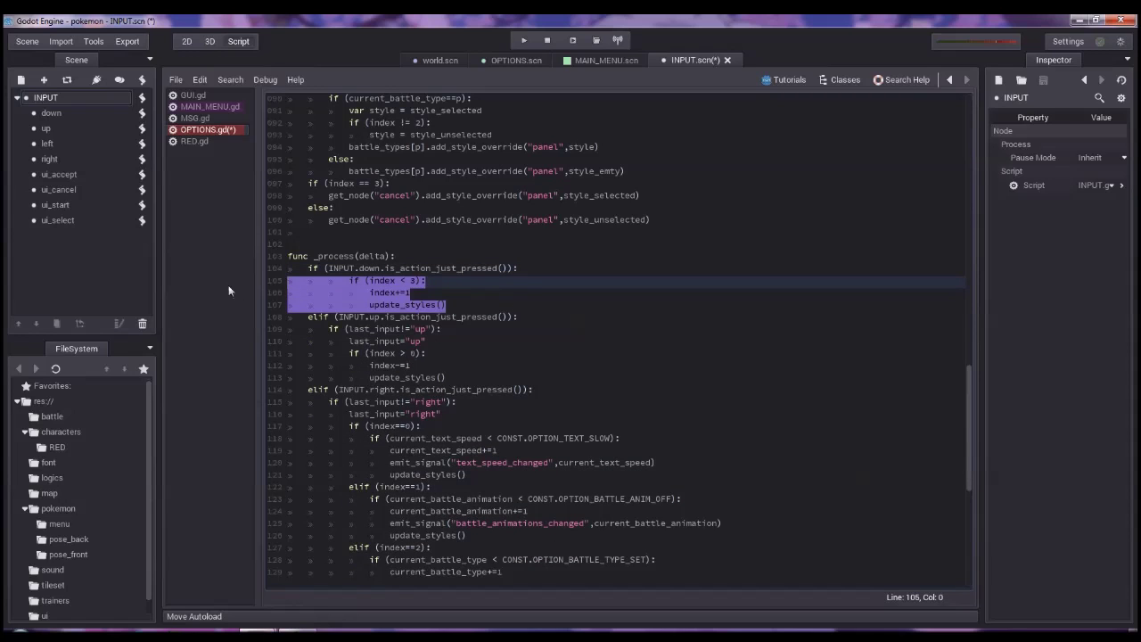
key(shift+Tab)
drag(481, 342, 524, 318)
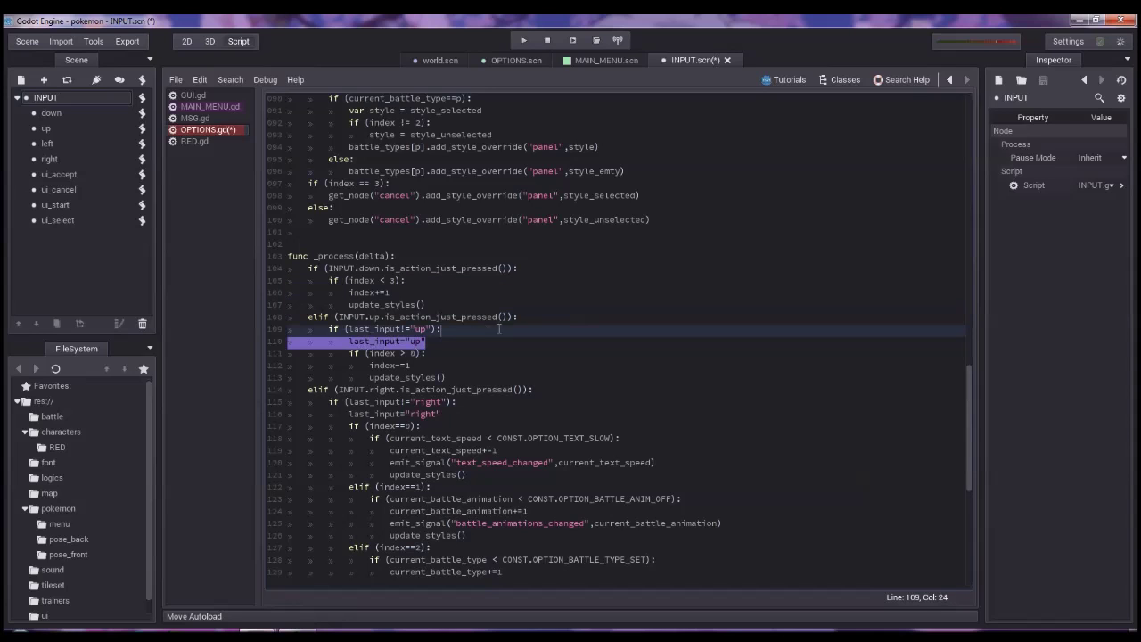
key(BackSpace)
drag(455, 354, 253, 333)
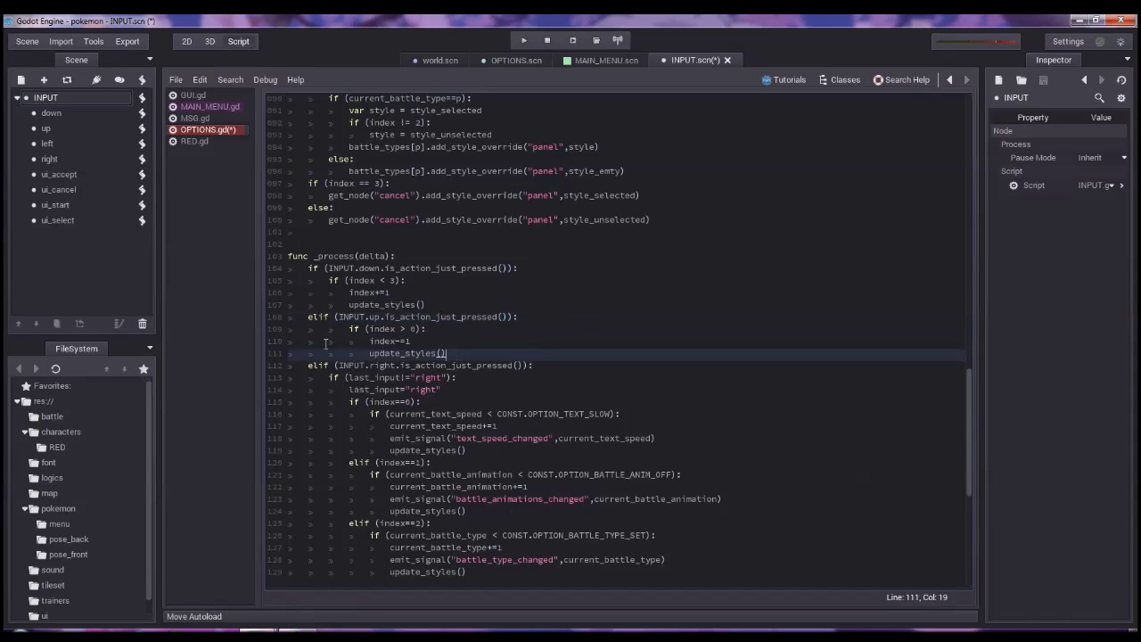
key(shift+Tab)
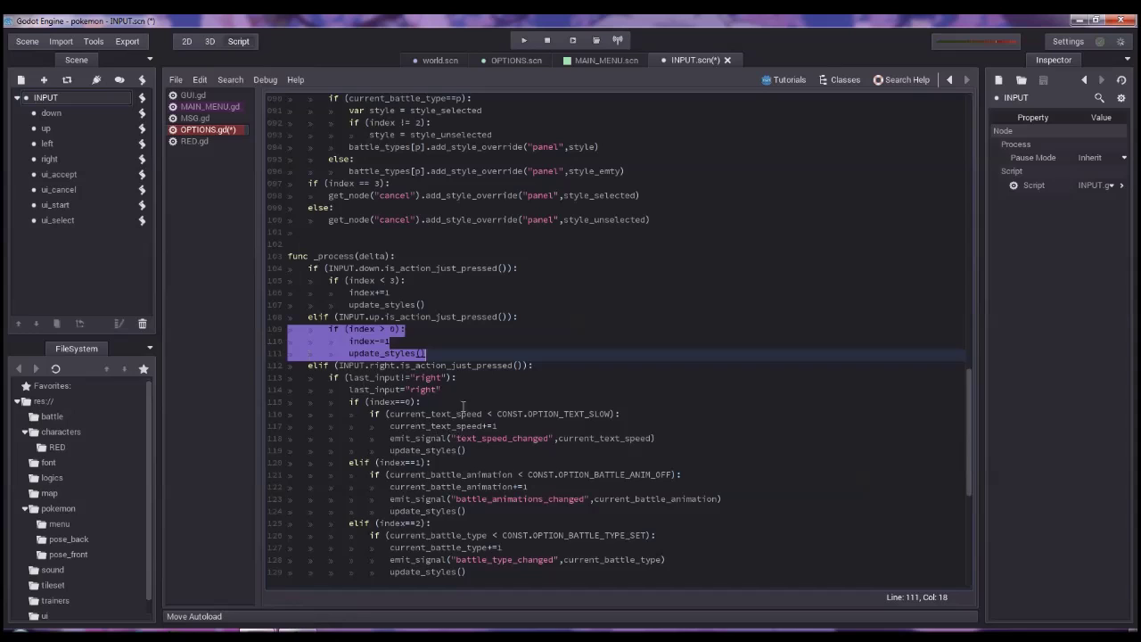
Step: Remove the last_input lines from the right and left branches and unindent their bodies
drag(466, 396, 580, 365)
key(BackSpace)
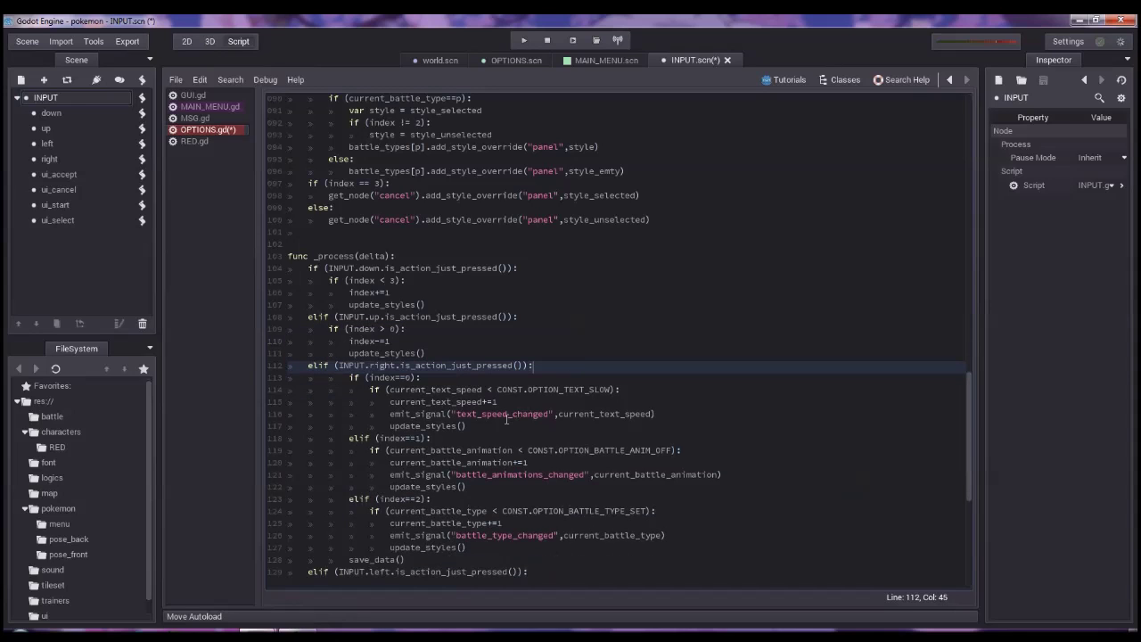
drag(436, 565, 243, 384)
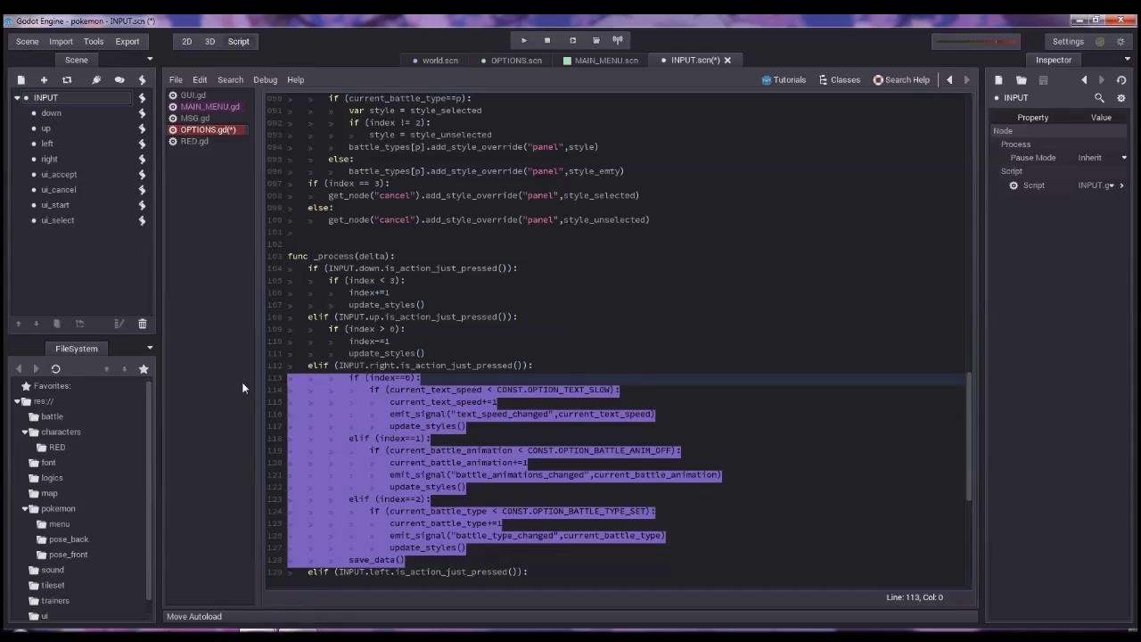
key(shift+Tab)
scroll(481, 389, down, 6)
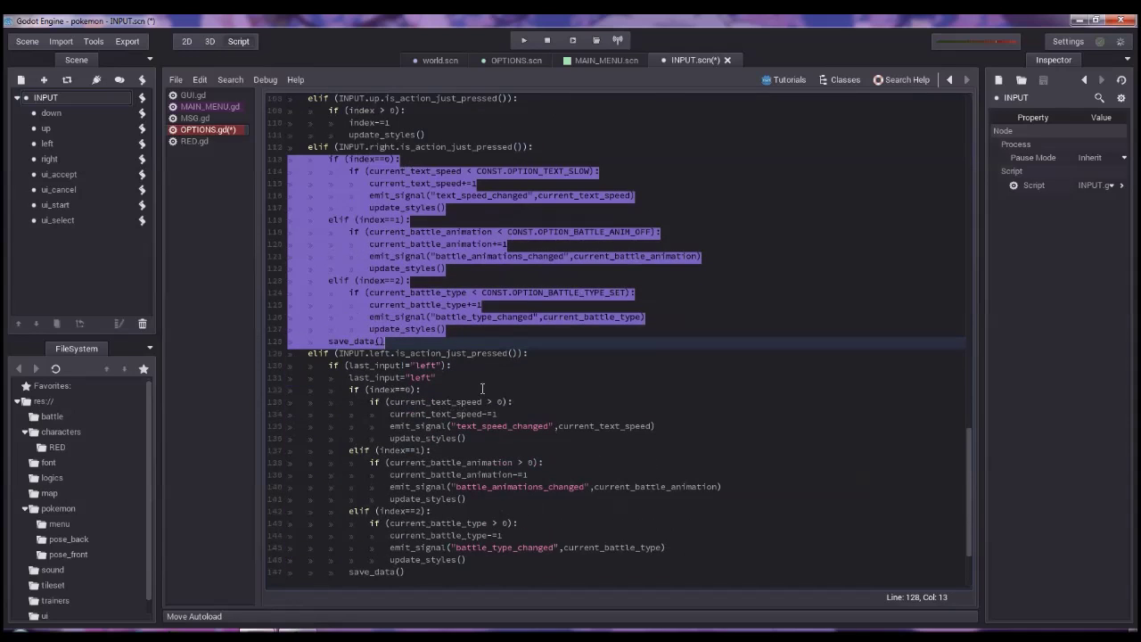
drag(454, 382, 527, 355)
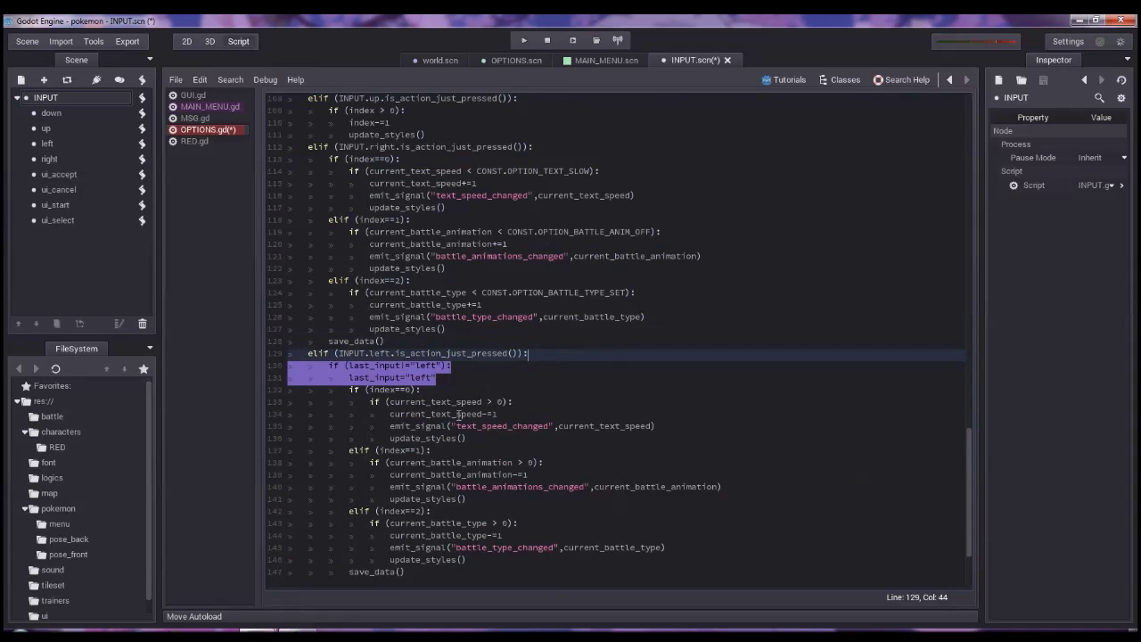
key(BackSpace)
scroll(458, 414, down, 3)
mouse_move(406, 463)
mouse_down()
mouse_move(232, 418)
mouse_move(205, 287)
mouse_up()
key(shift+Tab)
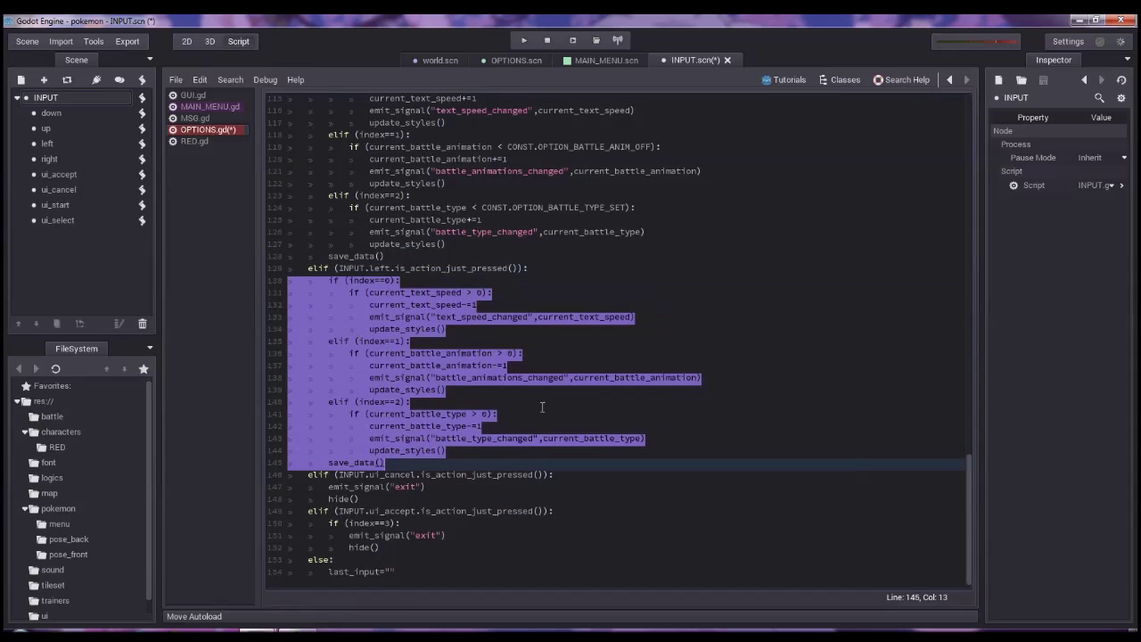
Step: Delete the trailing else branch and save OPTIONS.gd
click(491, 500)
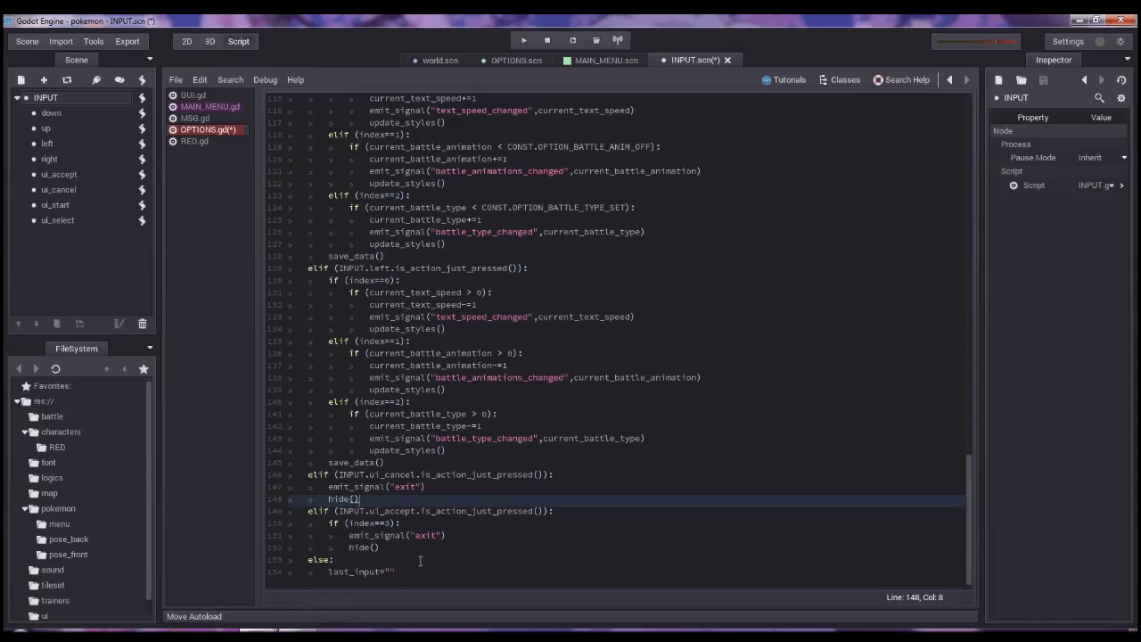
drag(416, 570, 430, 549)
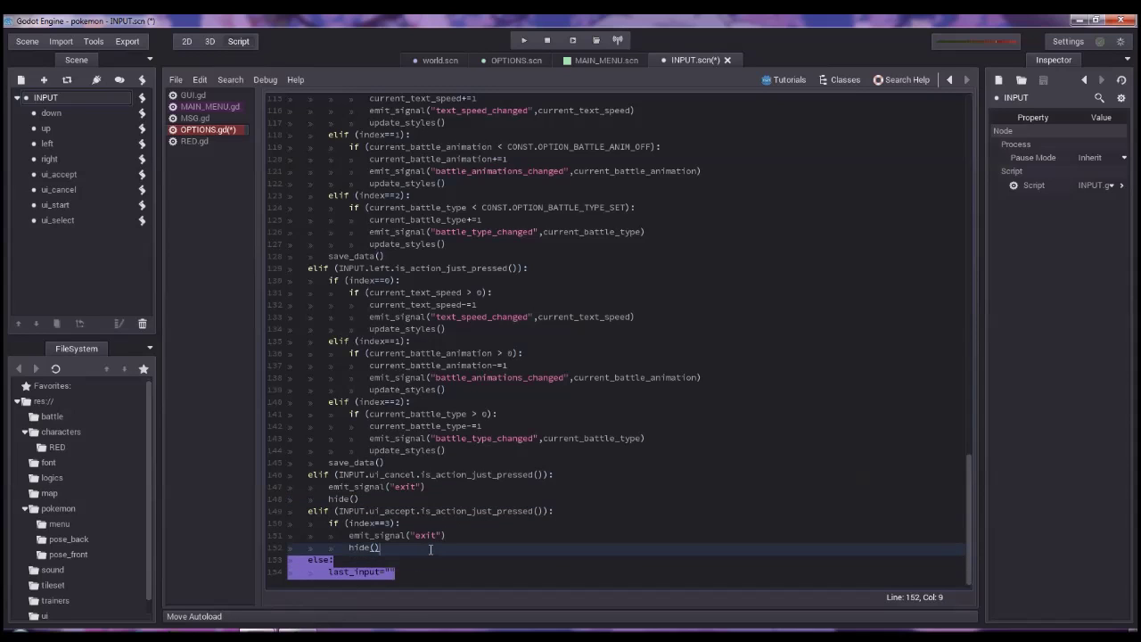
key(Delete)
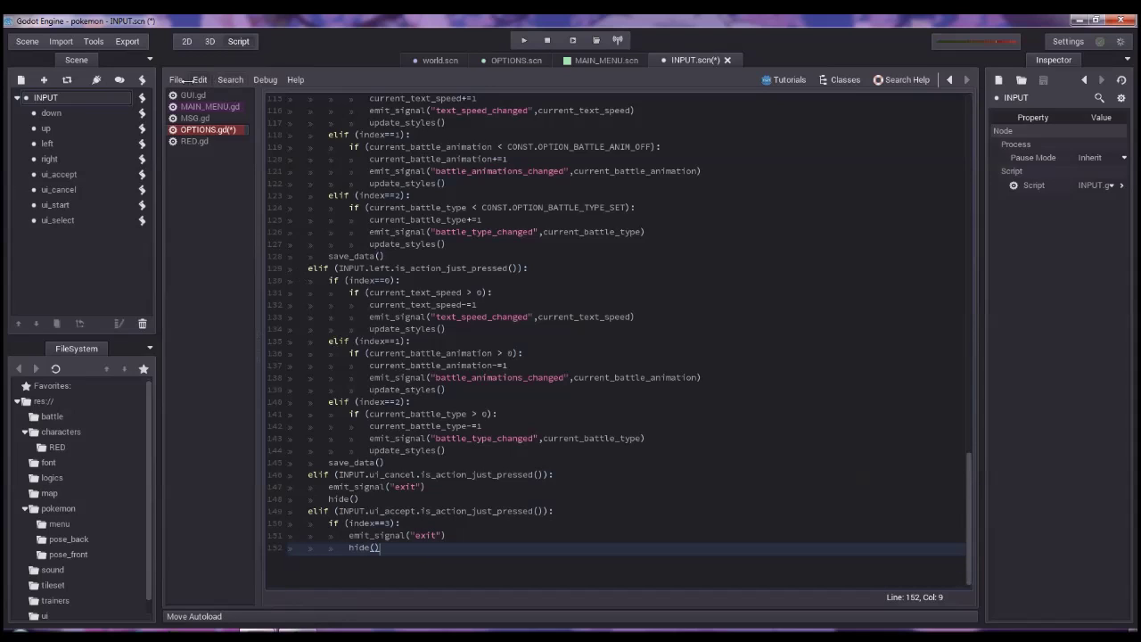
click(176, 79)
click(199, 130)
click(220, 120)
click(219, 130)
key(ctrl+s)
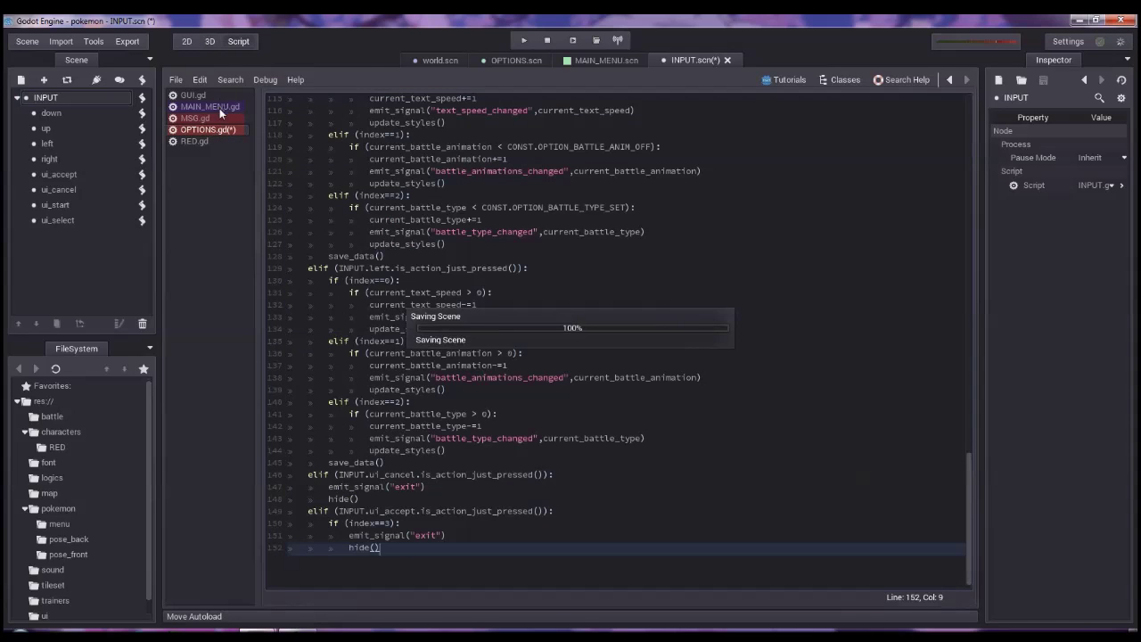
click(220, 105)
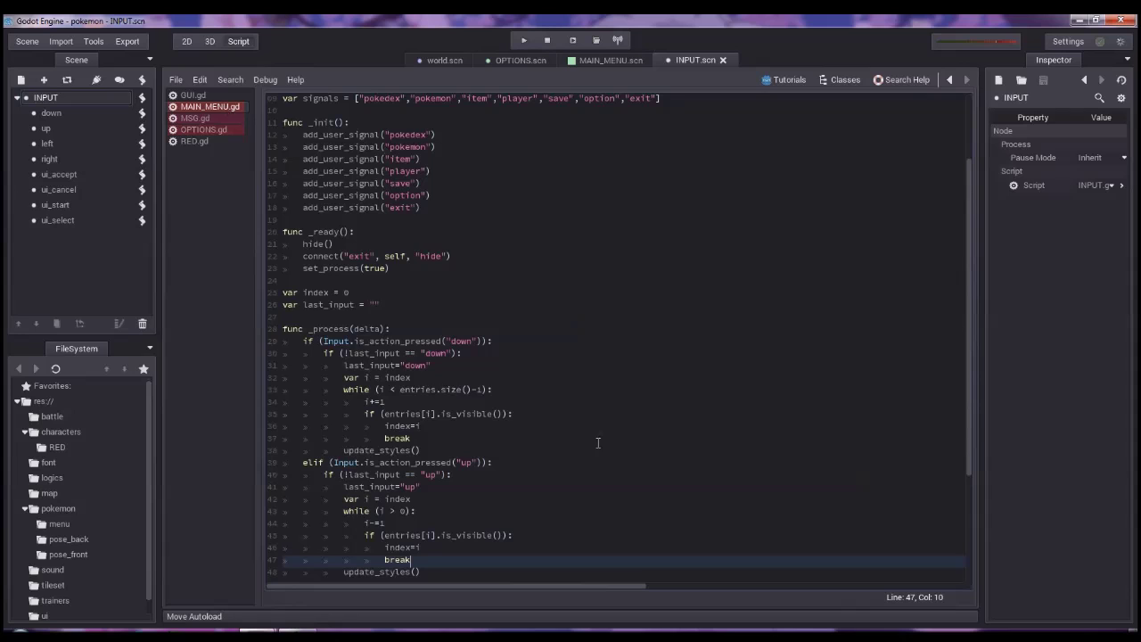
Step: Replace the down and up checks on lines 29 and 39 with INPUT.down/INPUT.up just-pressed calls
scroll(560, 408, down, 2)
scroll(561, 409, down, 2)
drag(481, 195, 324, 195)
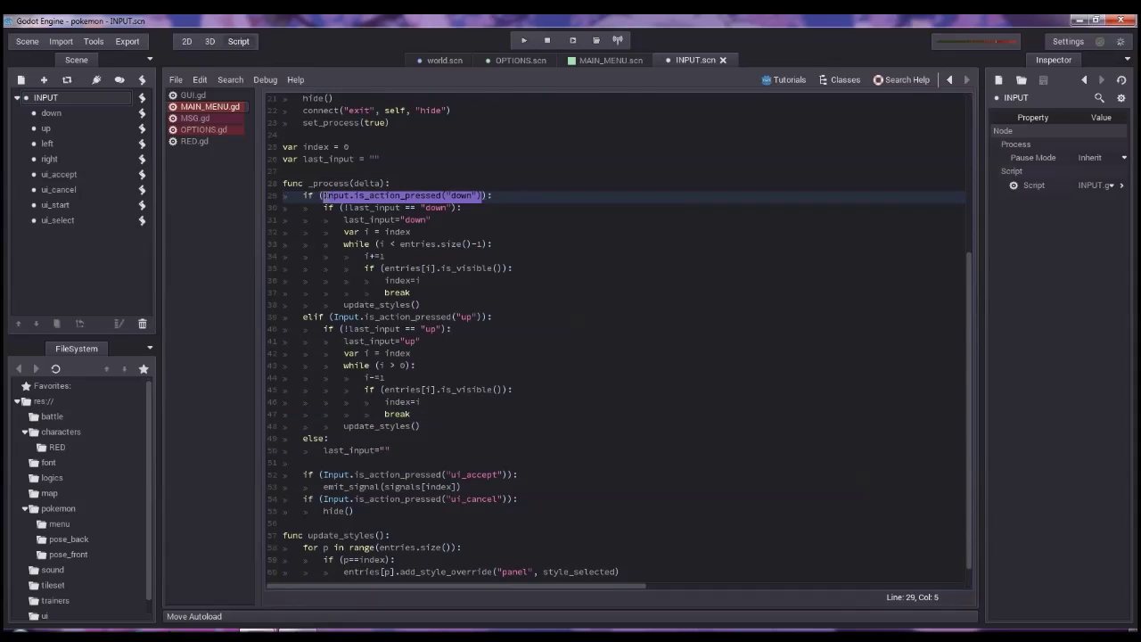
text(INPUT.down.is_action_just_pressed())
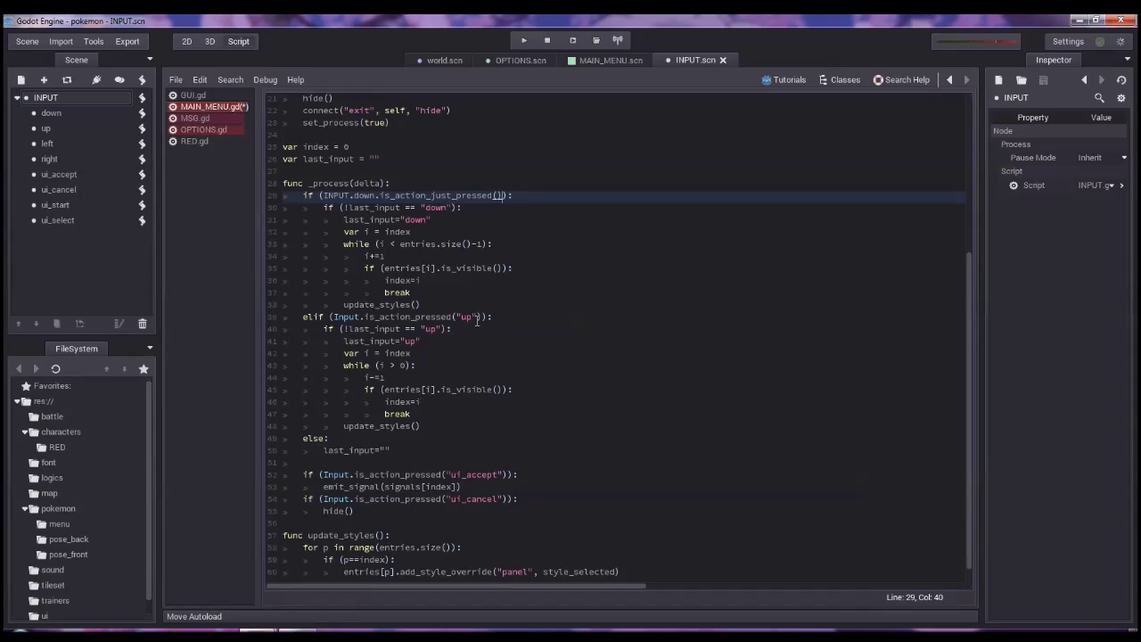
drag(481, 317, 333, 316)
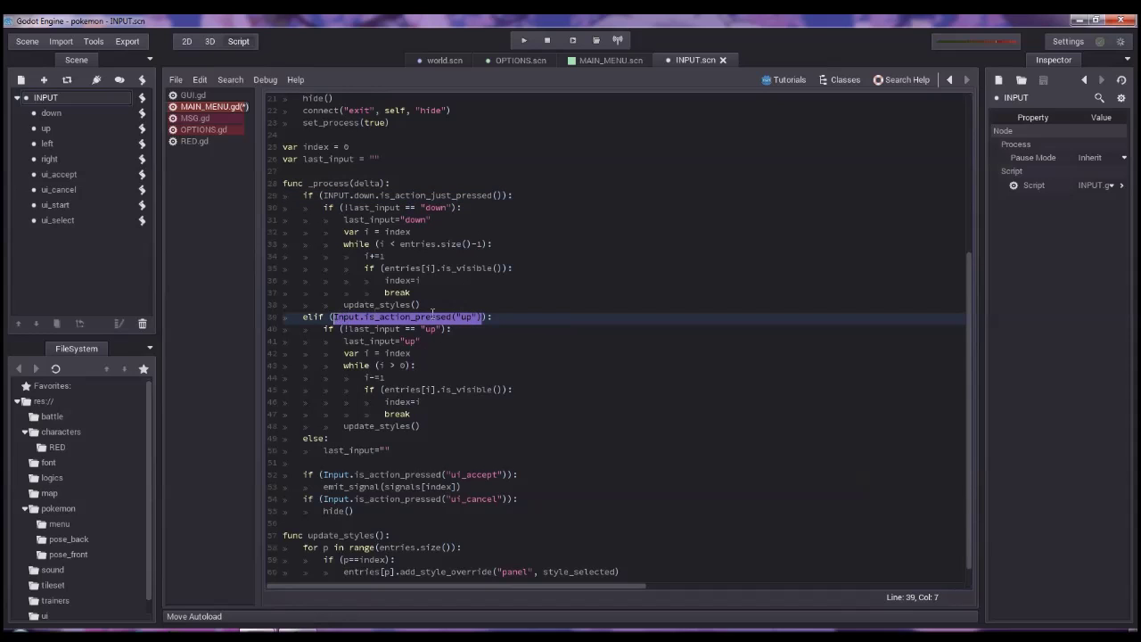
text(INPUT.down.is_action_just_pressed())
double_click(378, 316)
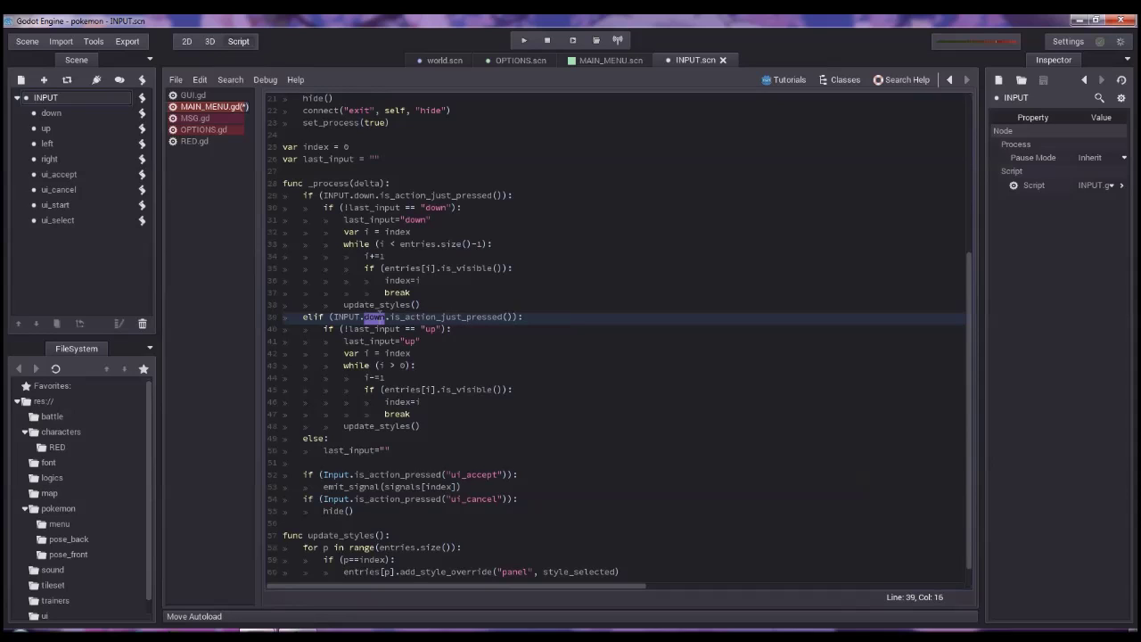
text(up)
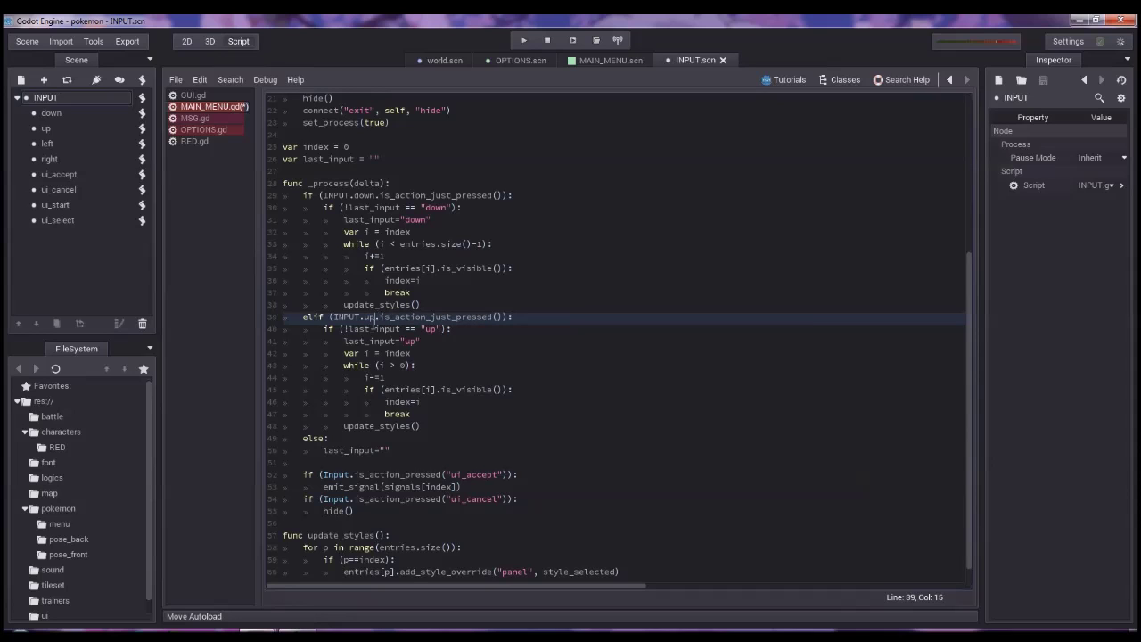
Step: Convert lines 52 and 54 to INPUT.ui_accept and ui_cancel just-pressed checks, then save MAIN_MENU.gd
drag(507, 474, 323, 476)
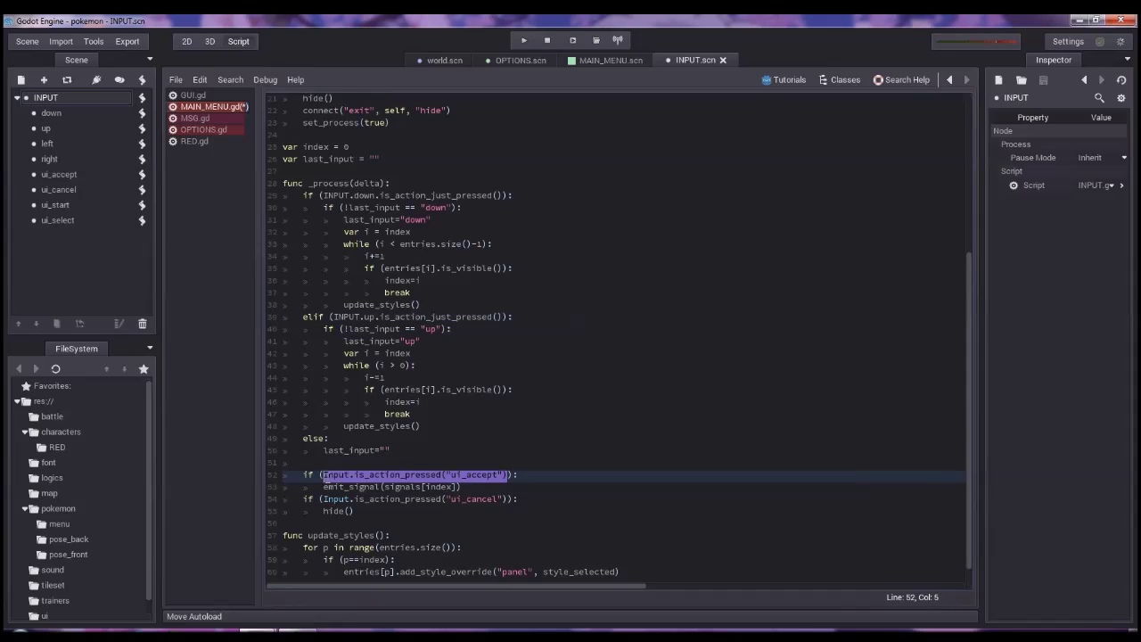
text(INPUT.down.is_action_just_pressed())
double_click(365, 474)
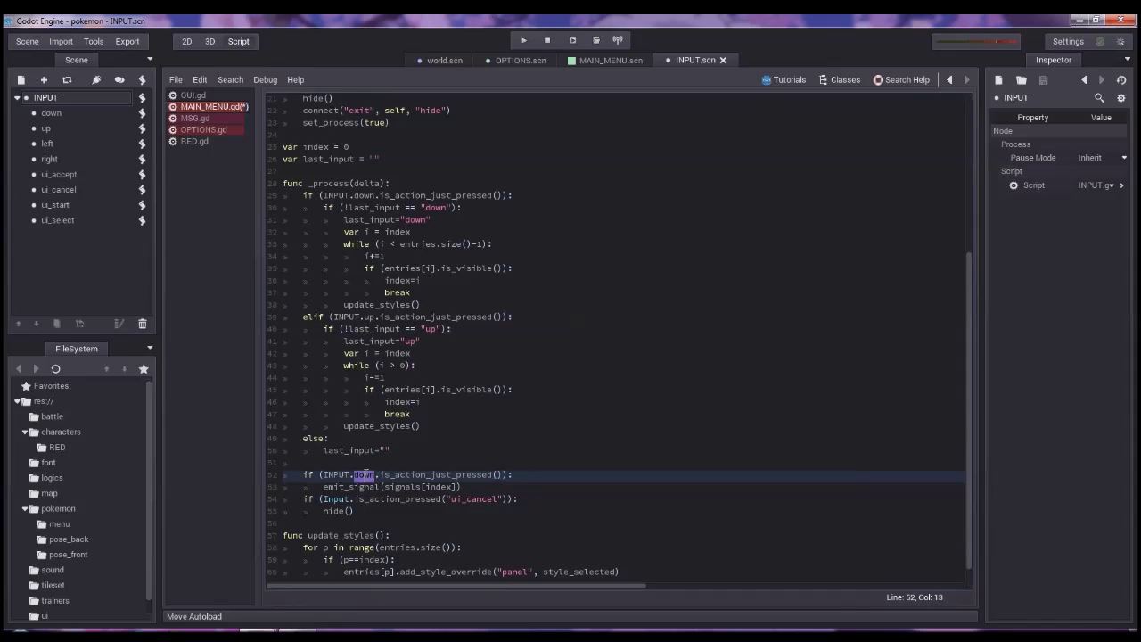
text(ui_accept)
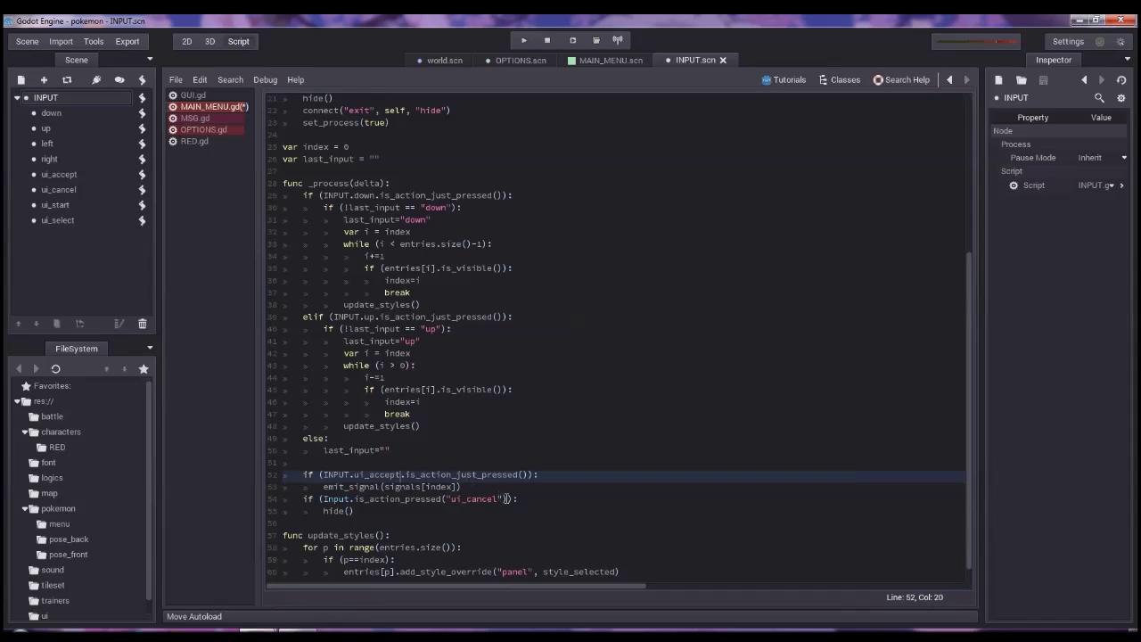
drag(508, 498, 318, 500)
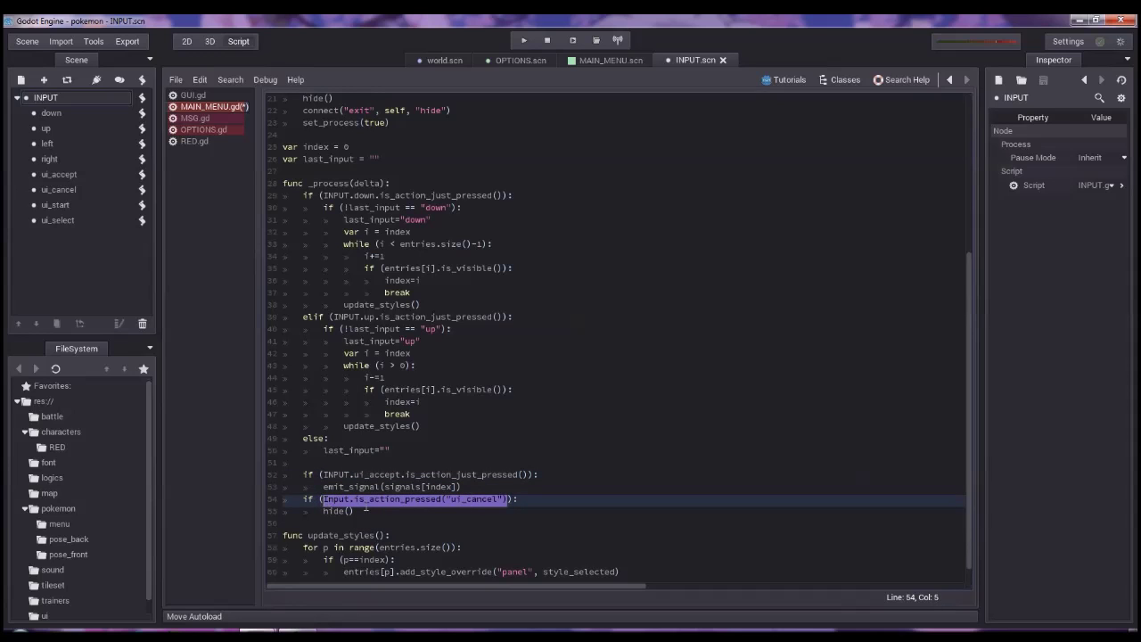
text(INPUT.down.is_action_just_pressed())
double_click(363, 499)
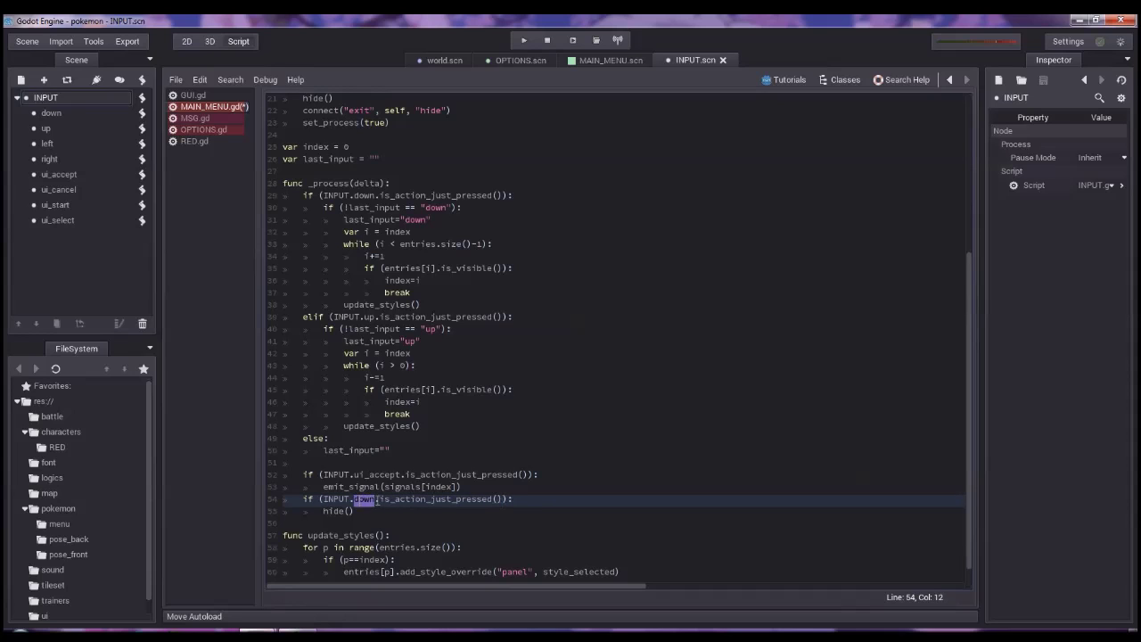
text(cancel)
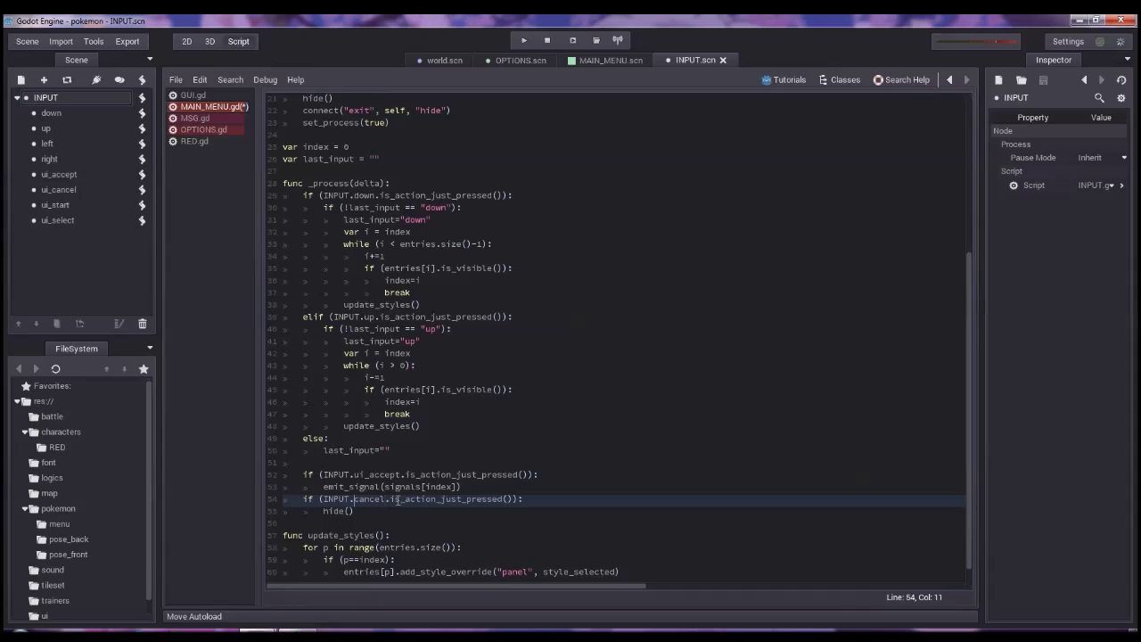
text(ui_)
scroll(459, 497, down, 1)
scroll(544, 506, up, 1)
scroll(549, 508, up, 2)
scroll(553, 510, up, 2)
scroll(559, 514, up, 2)
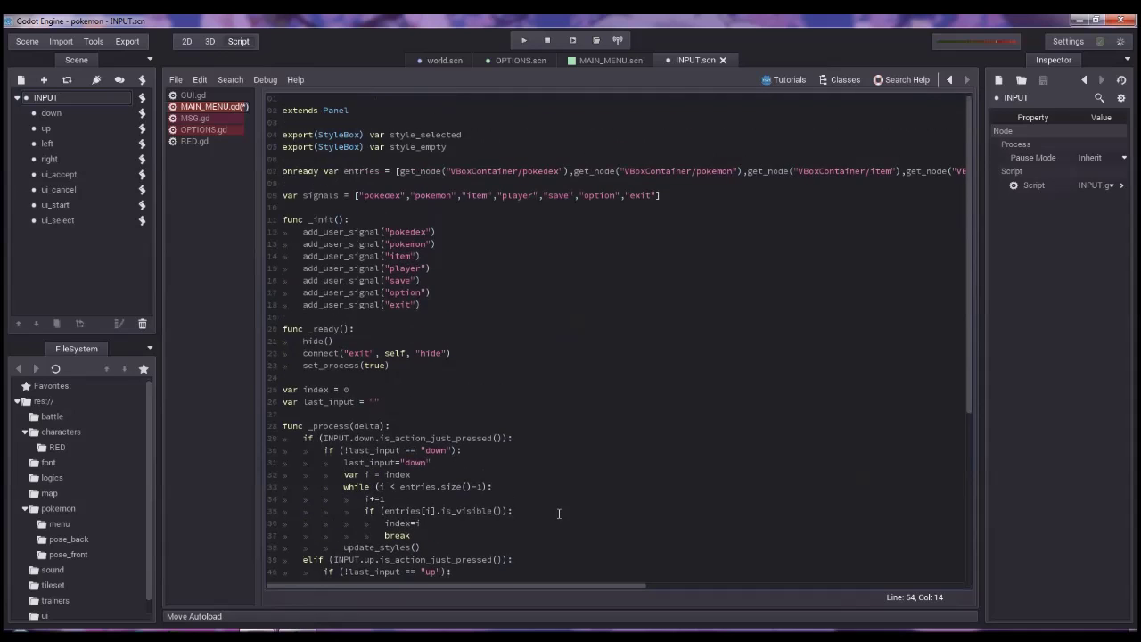
key(ctrl+s)
Step: In GUI.gd's show_options, delete the waiting loop and both options.set_process lines
click(207, 100)
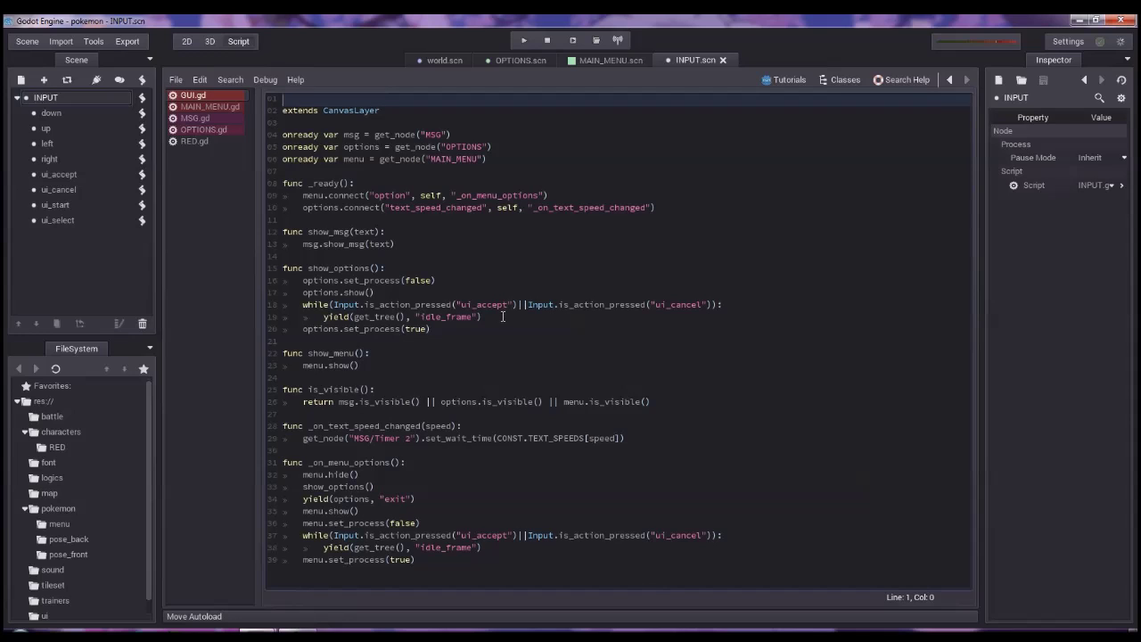
drag(503, 317, 467, 295)
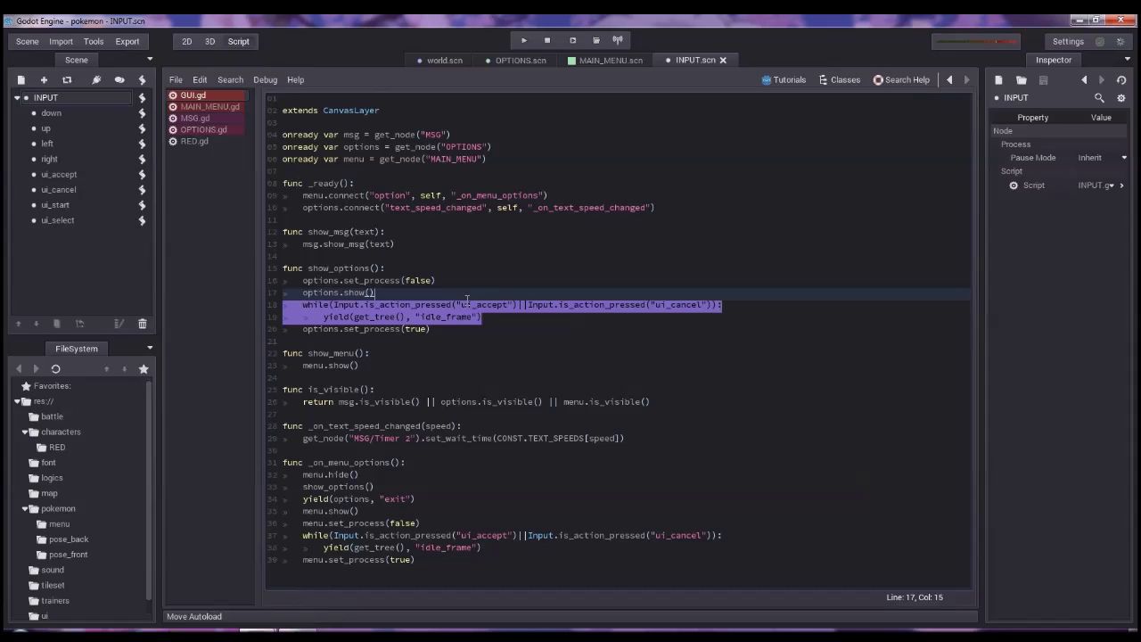
key(BackSpace)
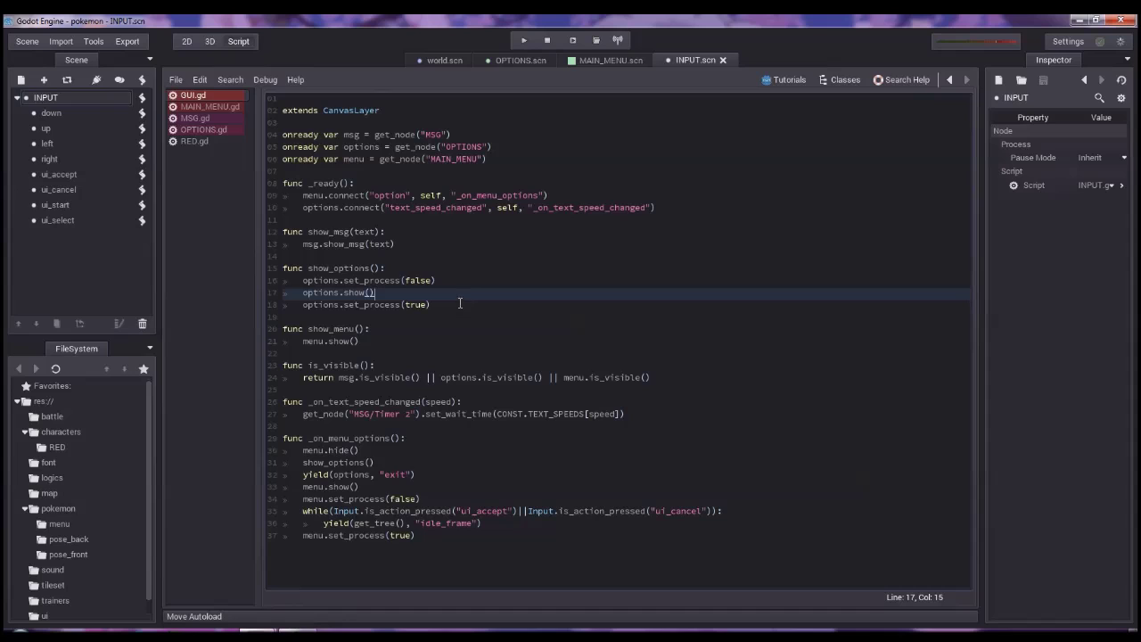
click(456, 284)
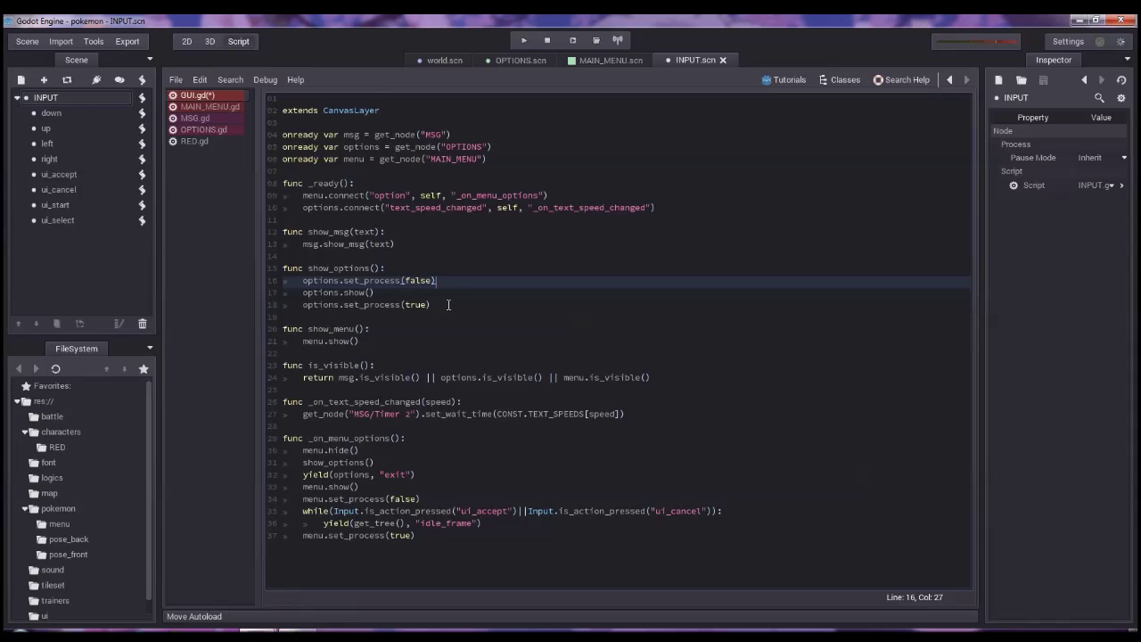
drag(449, 305, 449, 294)
key(BackSpace)
click(444, 280)
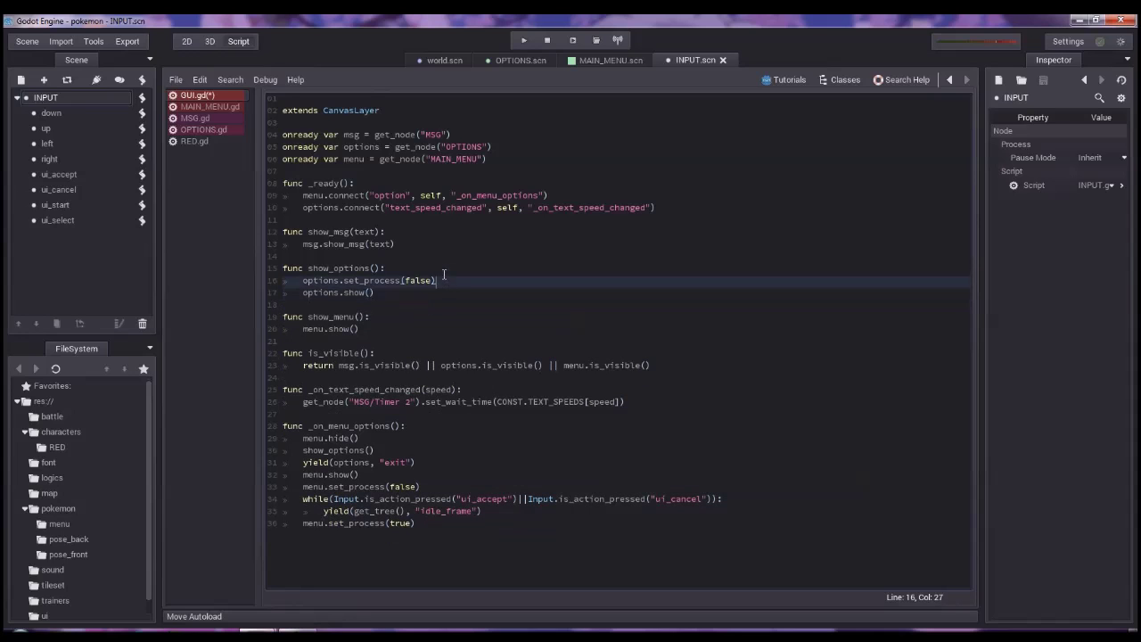
key(shift+Up)
key(BackSpace)
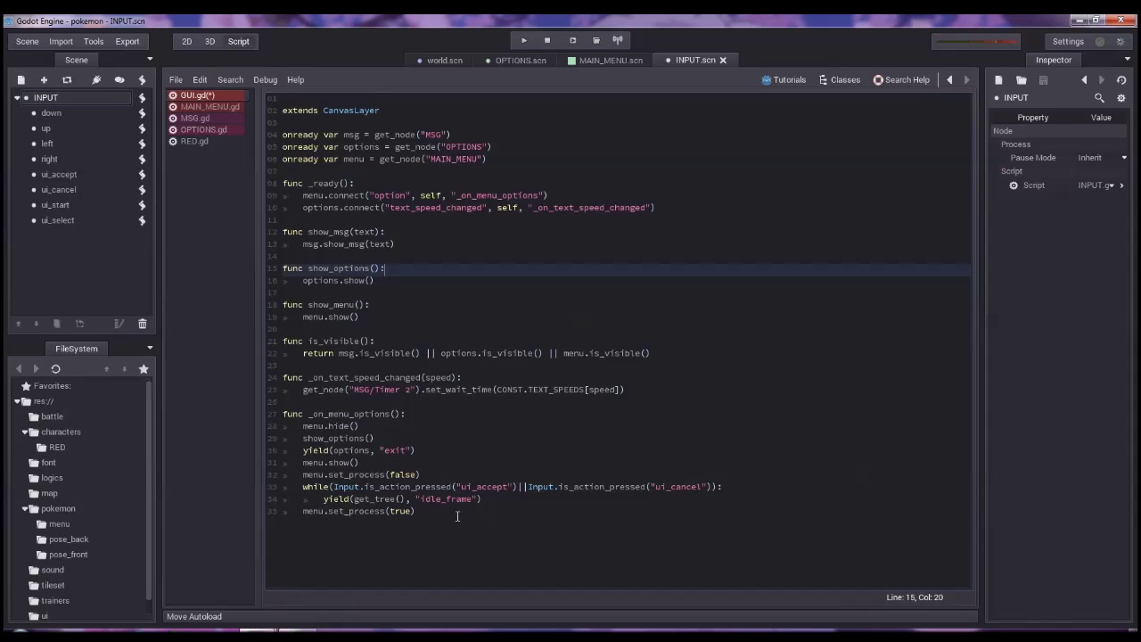
Step: Delete the trailing waiting lines in _on_menu_options and save GUI.gd
drag(458, 513, 455, 463)
key(Delete)
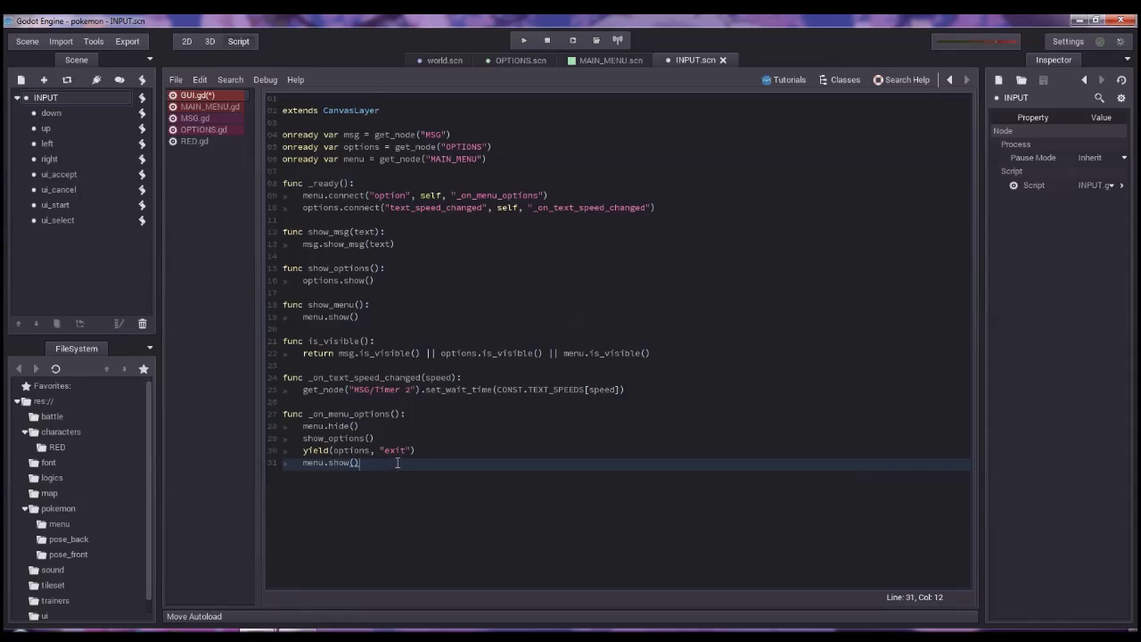
key(ctrl+s)
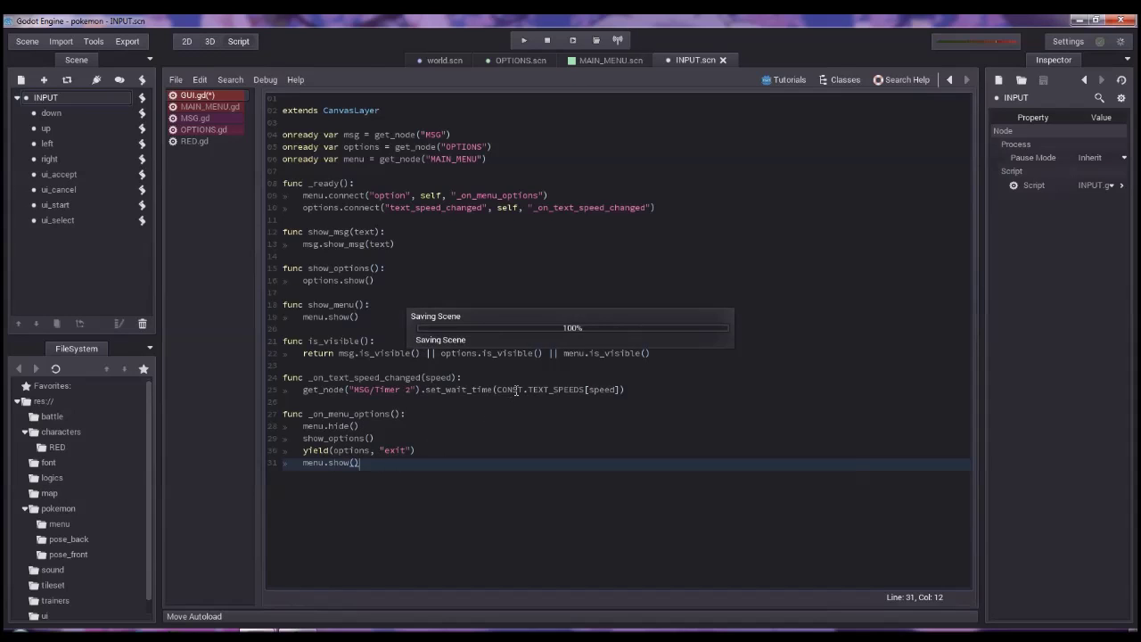
click(202, 141)
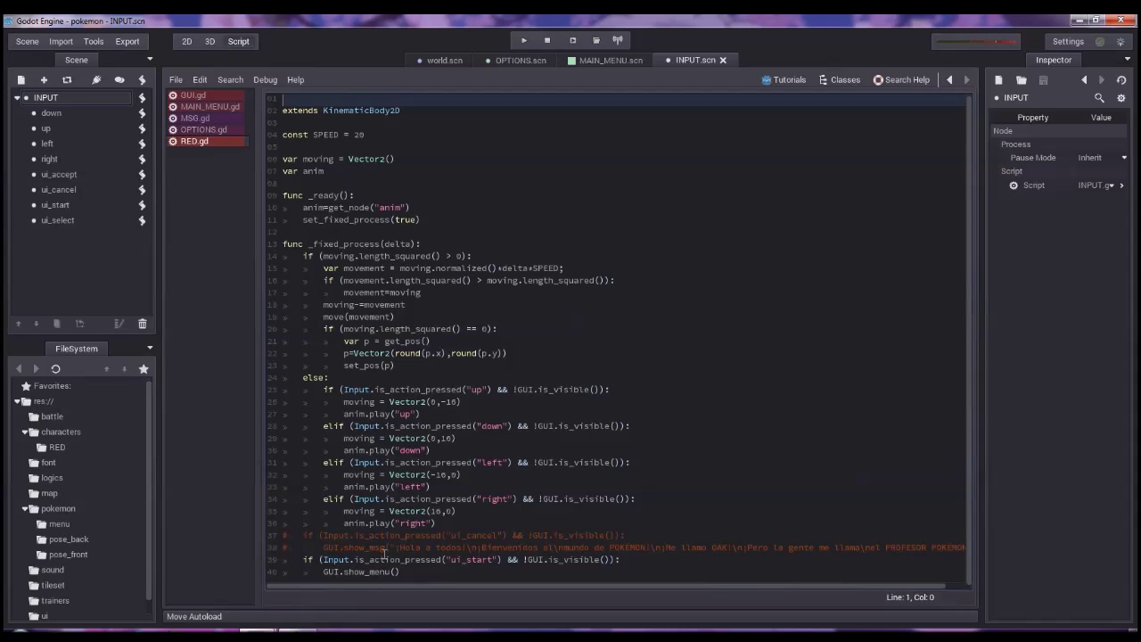
Step: Replace line 39's check with INPUT.ui_start.is_action_just_pressed() and run the game
mouse_move(498, 560)
mouse_down()
mouse_move(333, 548)
mouse_move(323, 560)
mouse_up()
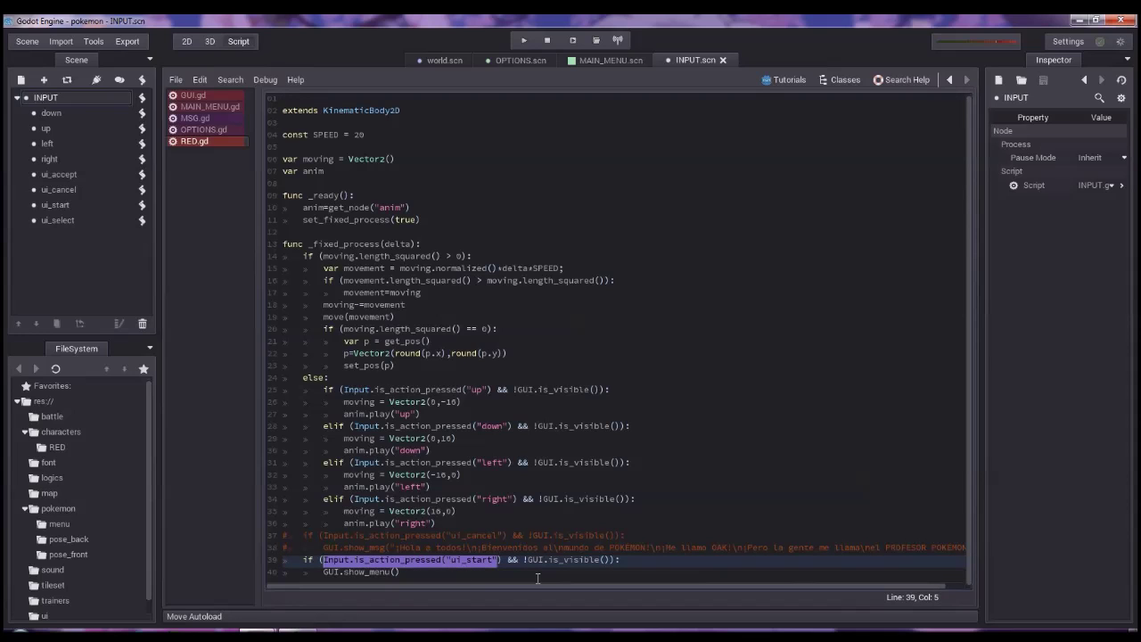
key(BackSpace)
text((INPUT.down.is_action_just_pressed())
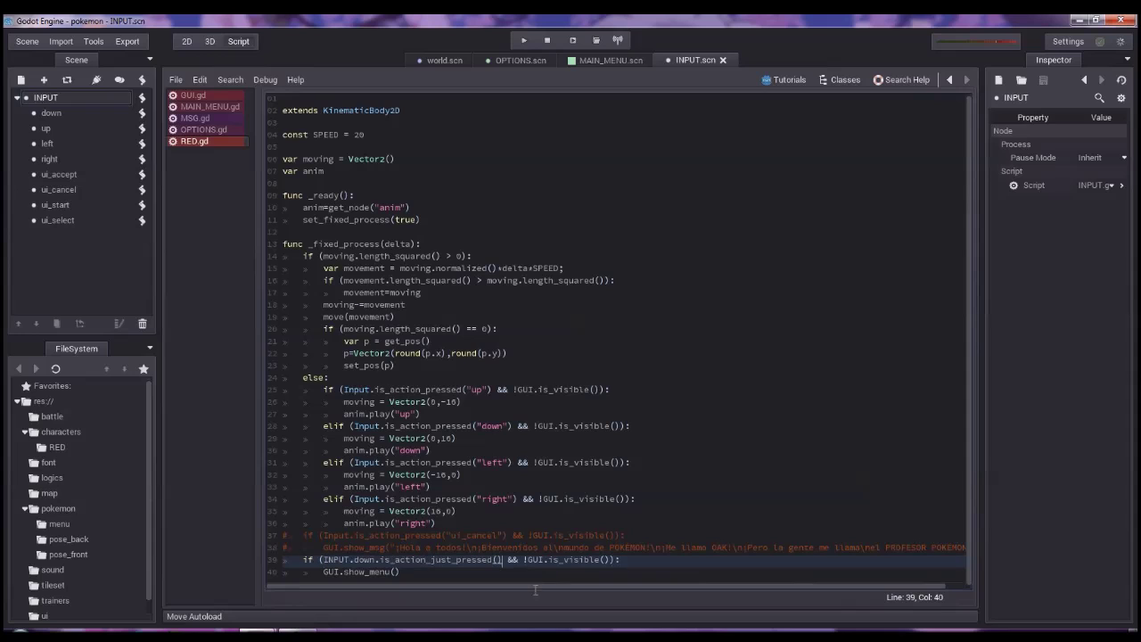
double_click(361, 560)
text(ui_)
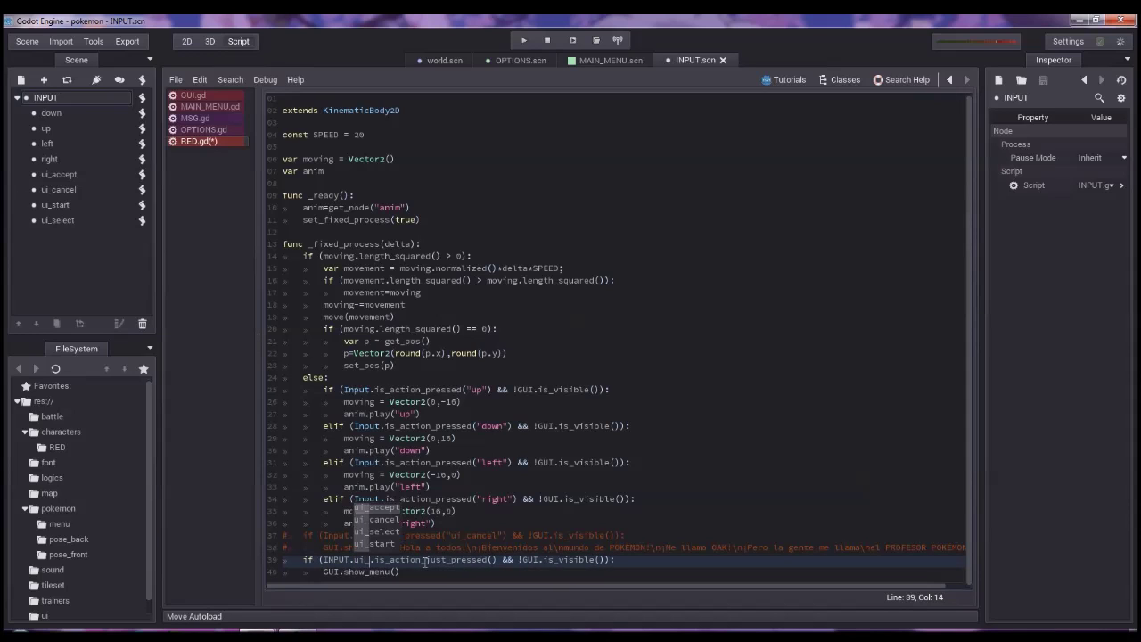
text(s)
key(Down)
key(Return)
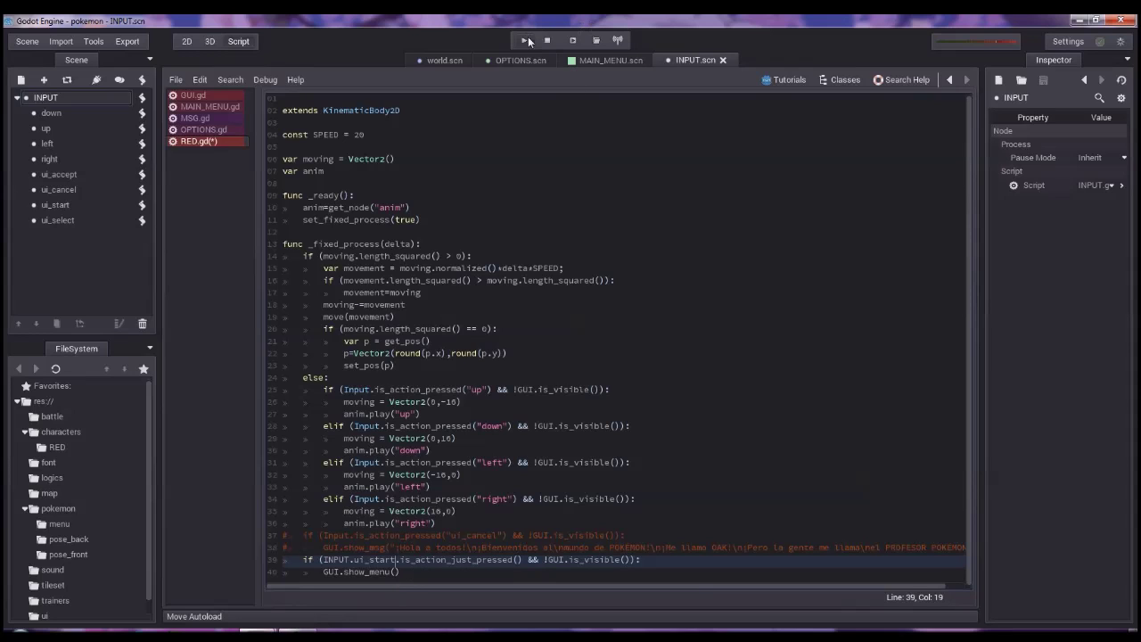
click(528, 40)
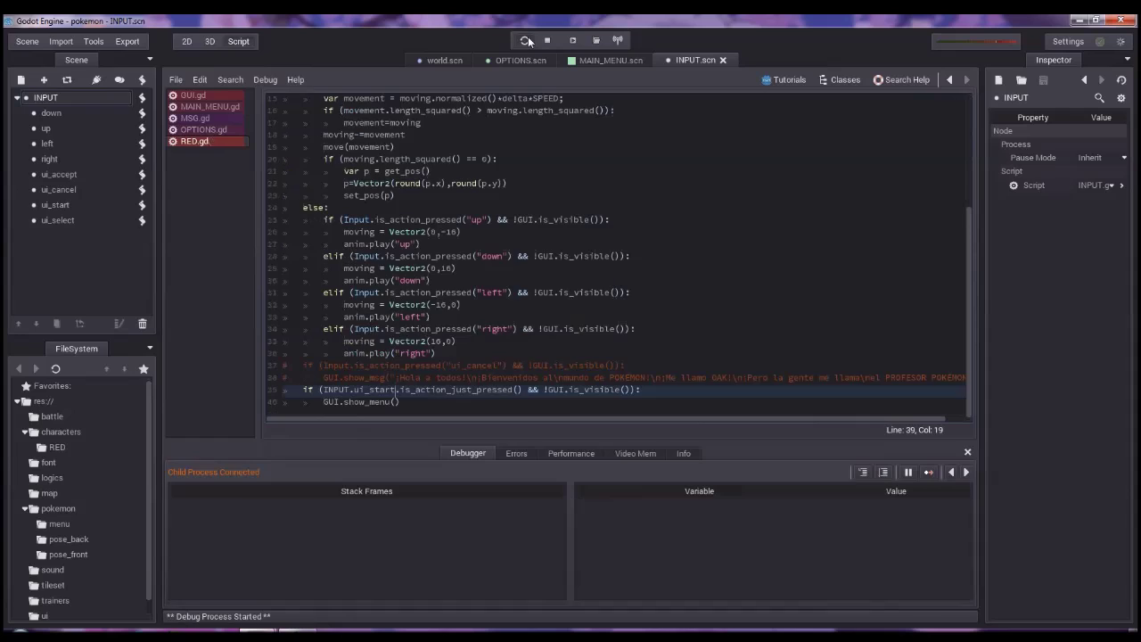
Step: Walk the player left, then open and browse the in-game start menu before closing it
key(Left)
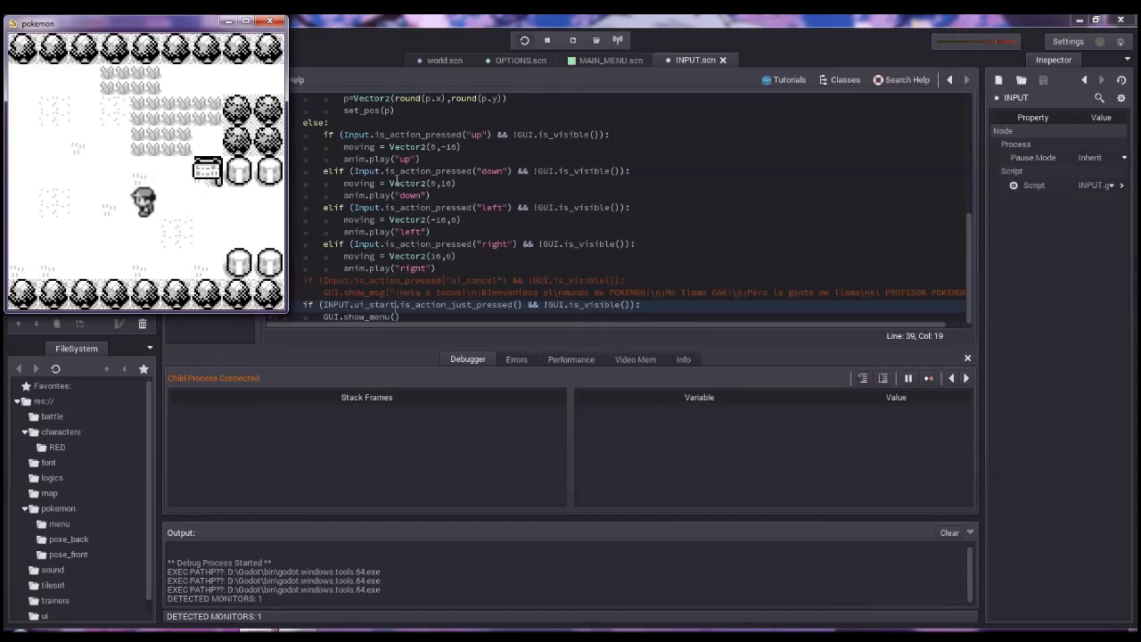
key(Return)
key(Down)
key(Down)
key(Down)
key(Down)
key(Down)
key(Down)
key(Up)
key(Up)
key(Up)
key(Up)
key(Up)
key(Up)
key(Down)
key(Down)
key(Down)
key(Down)
key(Down)
key(Down)
Step: Reopen the start menu, browse the OPTION screen's CANCEL, SHIFT and OFF settings, and return to the map
key(Up)
key(Up)
key(Up)
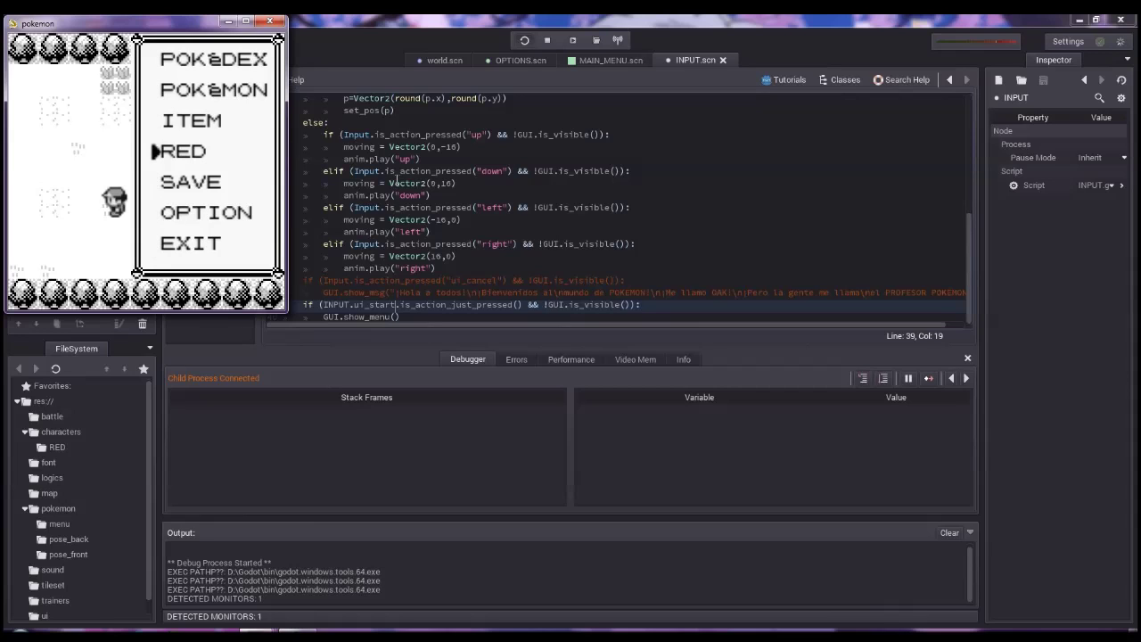
key(Escape)
key(Return)
key(Down)
key(Down)
key(Return)
key(Up)
key(Up)
key(Down)
key(Down)
key(Down)
key(Up)
key(Up)
key(Down)
key(Down)
key(Up)
key(Down)
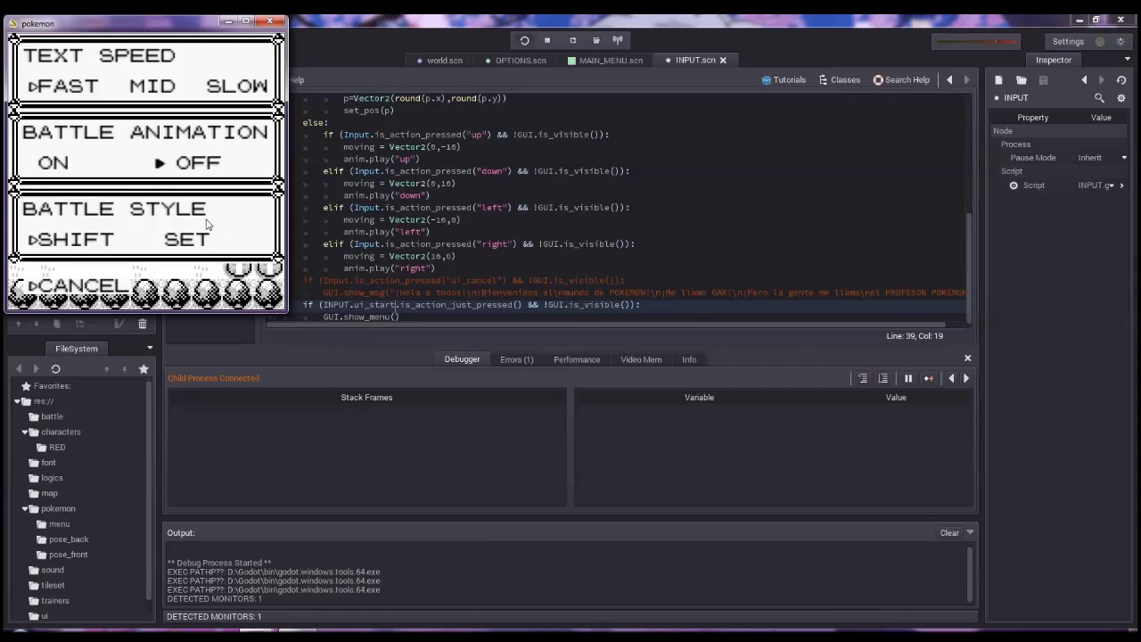
key(Return)
key(Up)
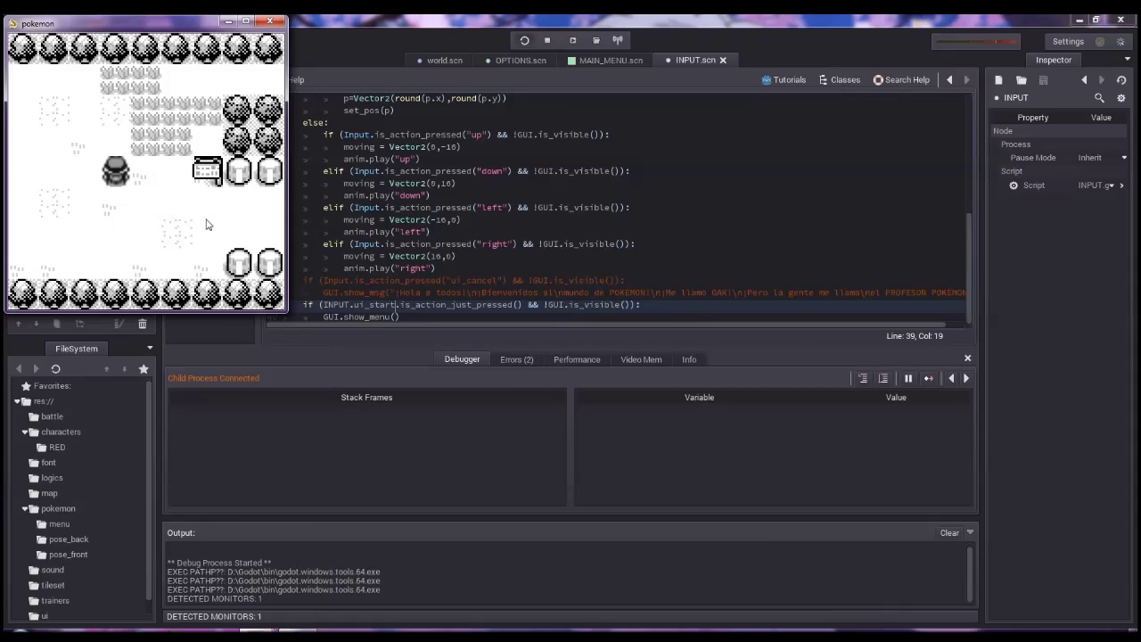
Step: Close the game, rerun it to walk the player around, then close it again
click(270, 21)
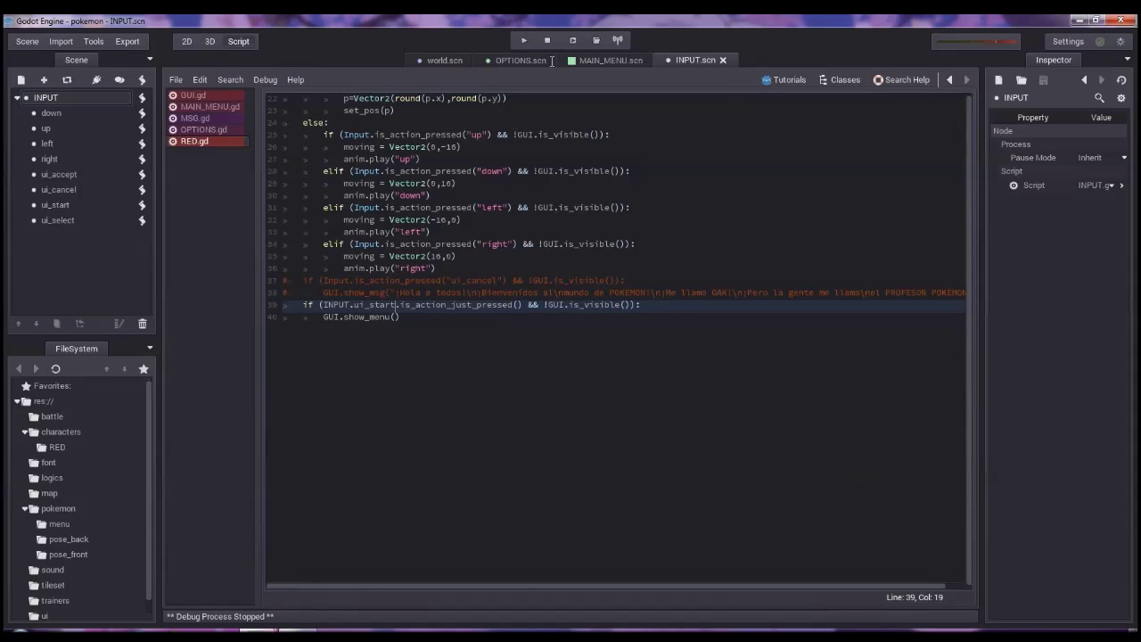
click(524, 41)
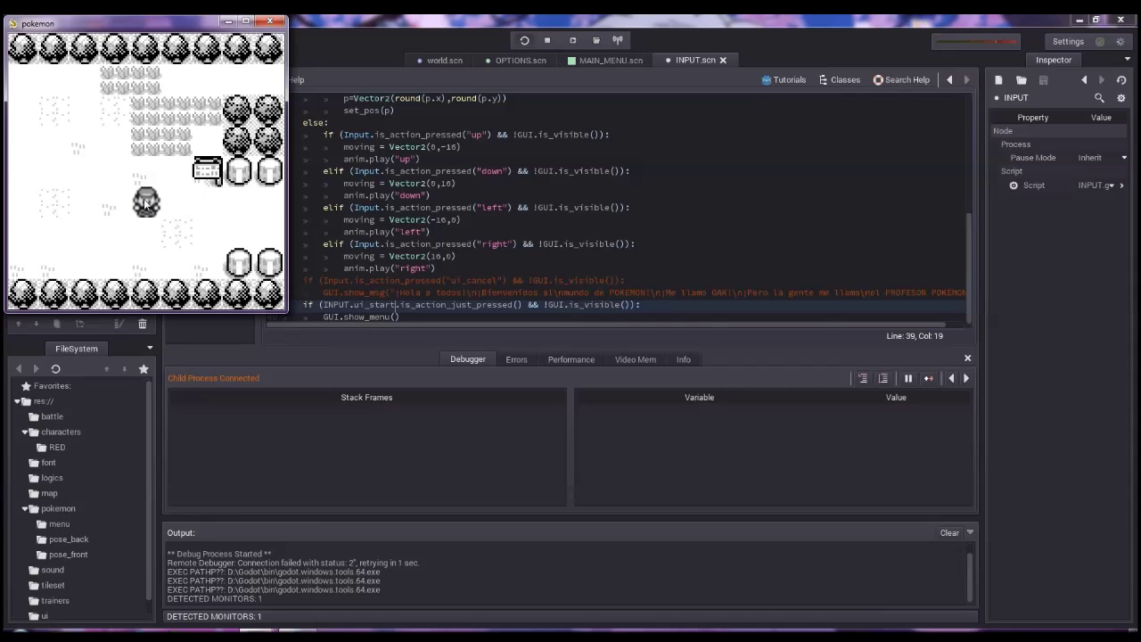
key(Down)
key(Left)
key(Down)
click(269, 21)
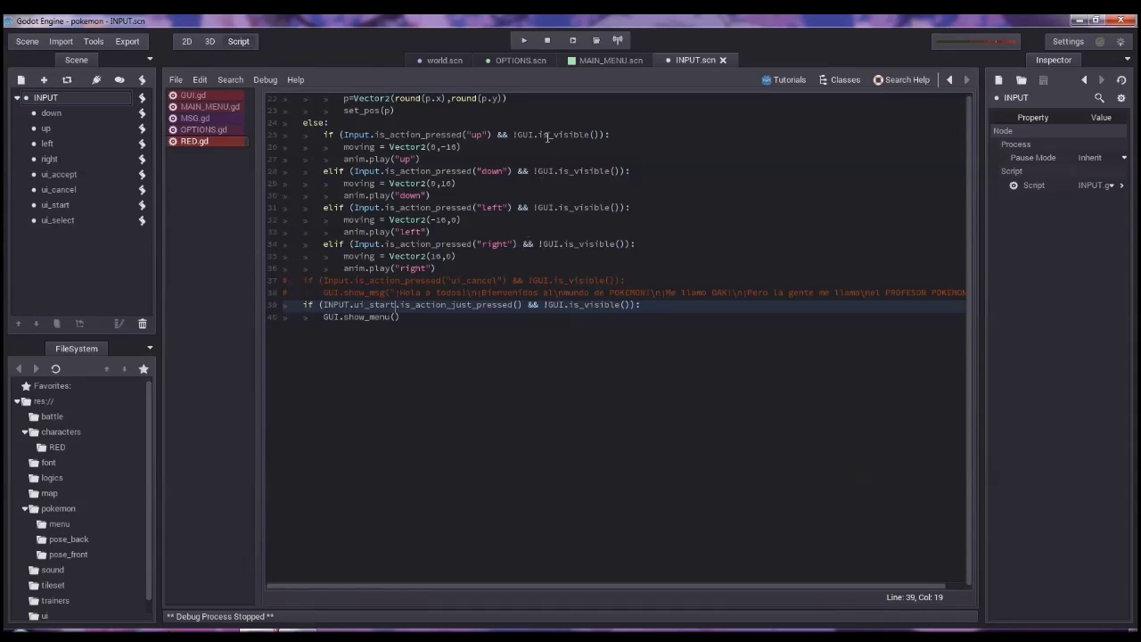
Step: Run the project again, switch to the OPTIONS.scn scene, and stop the debug run
click(487, 304)
click(523, 40)
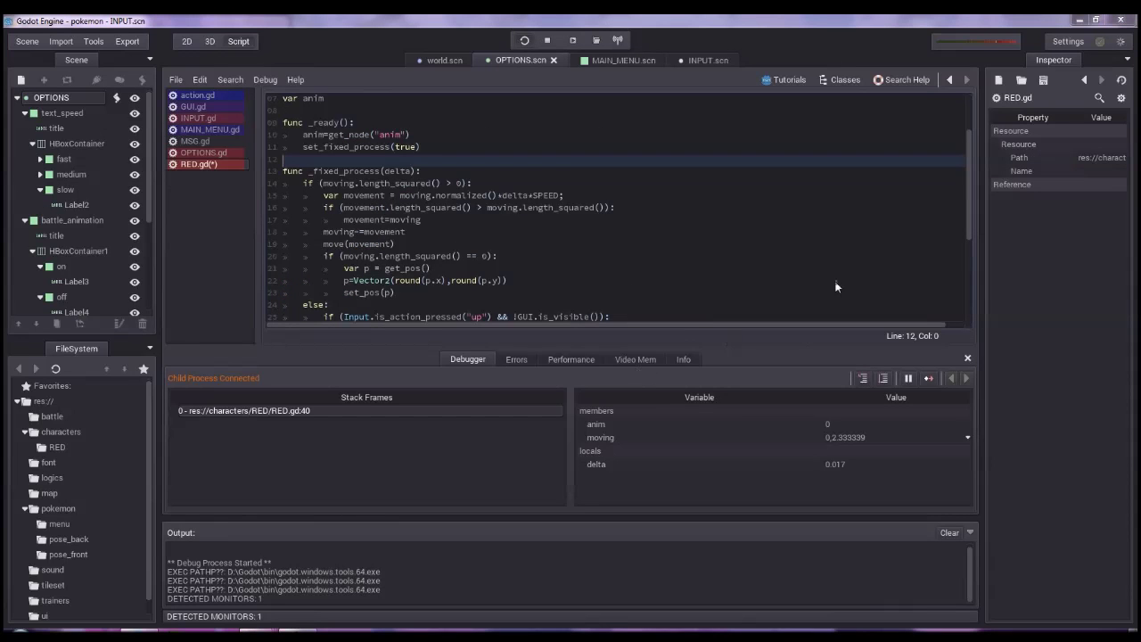
click(716, 165)
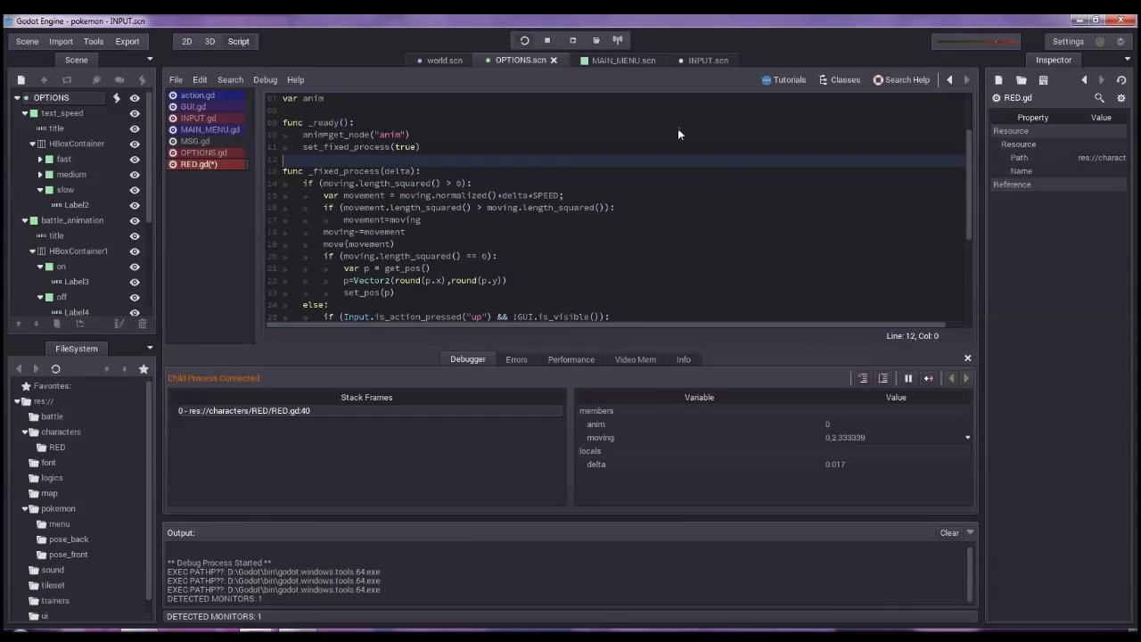
click(549, 40)
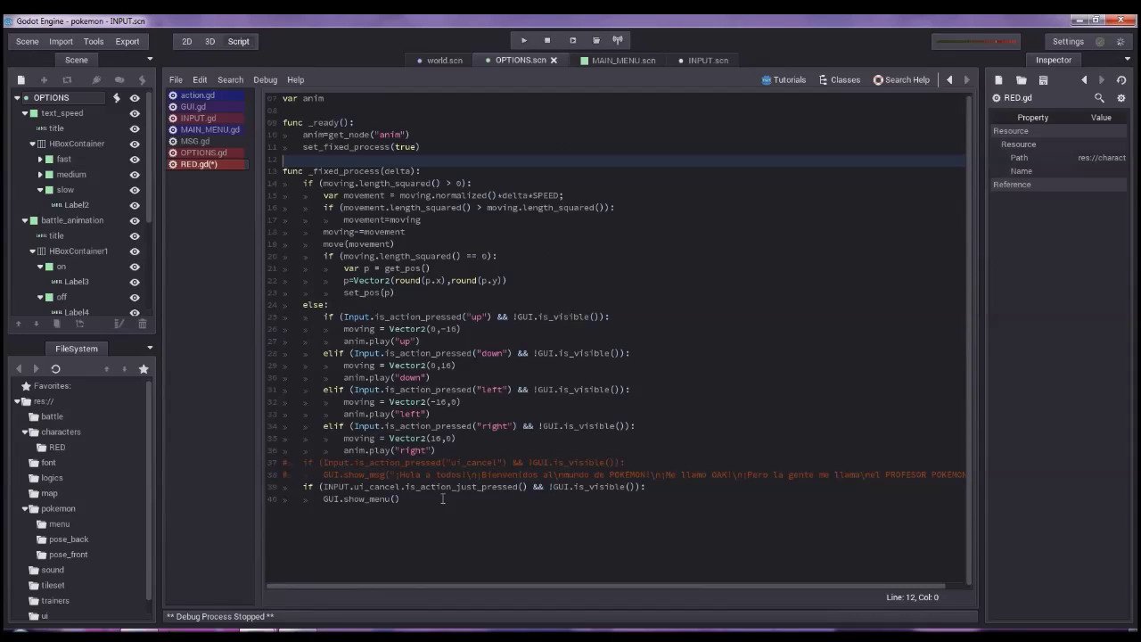
Step: Review RED.gd's menu check on lines 38–40 and the _fixed_process(delta) declaration
drag(401, 499, 252, 489)
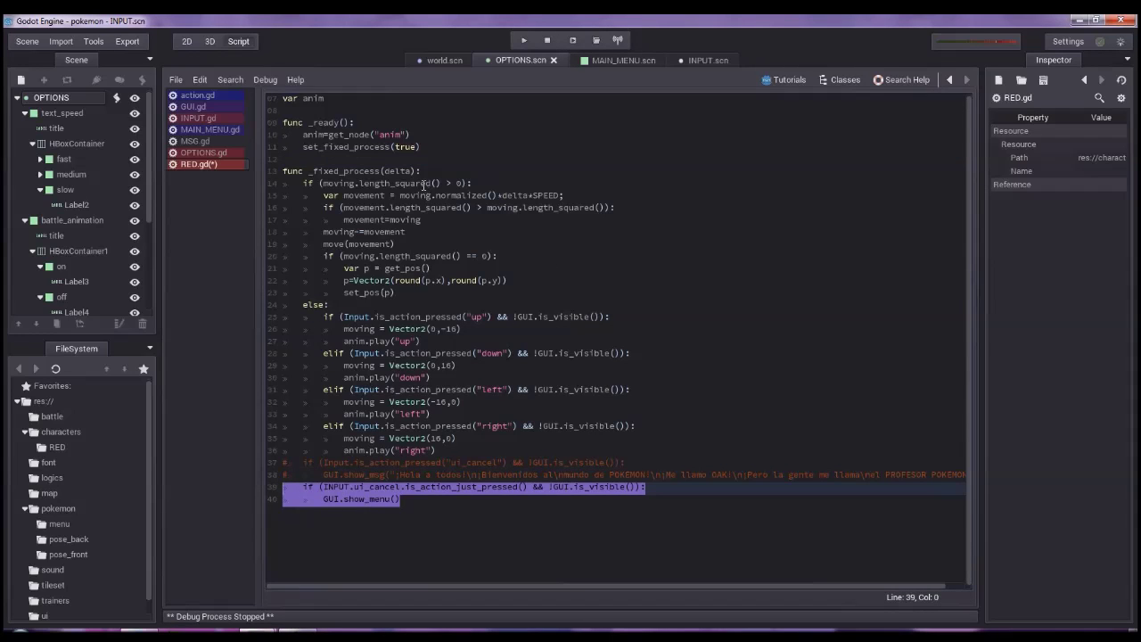
drag(430, 170, 267, 170)
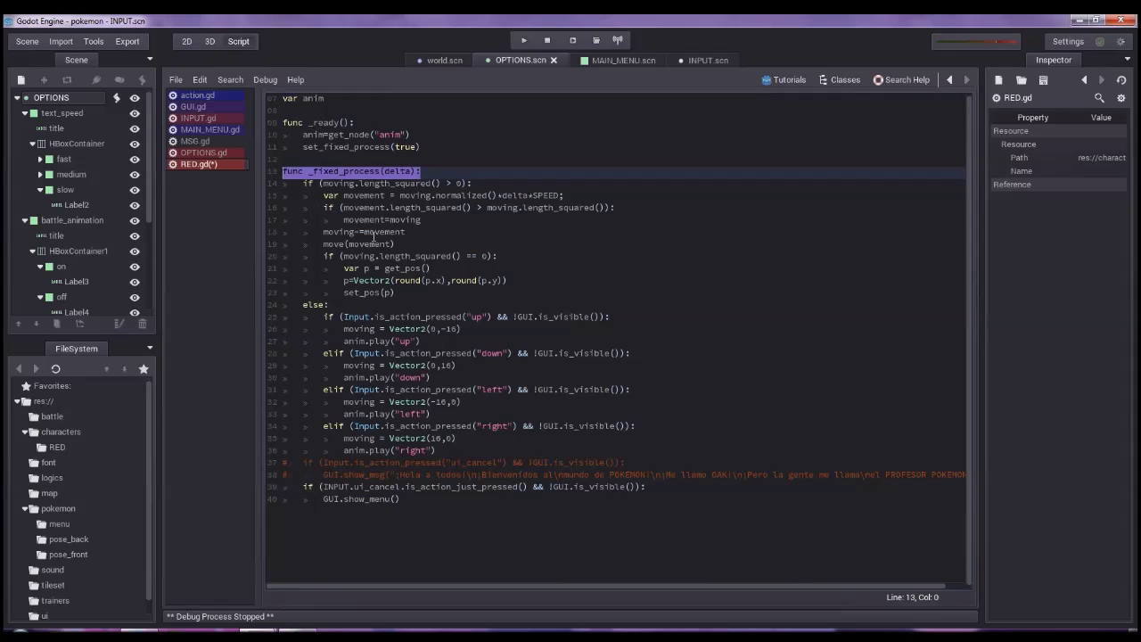
click(375, 234)
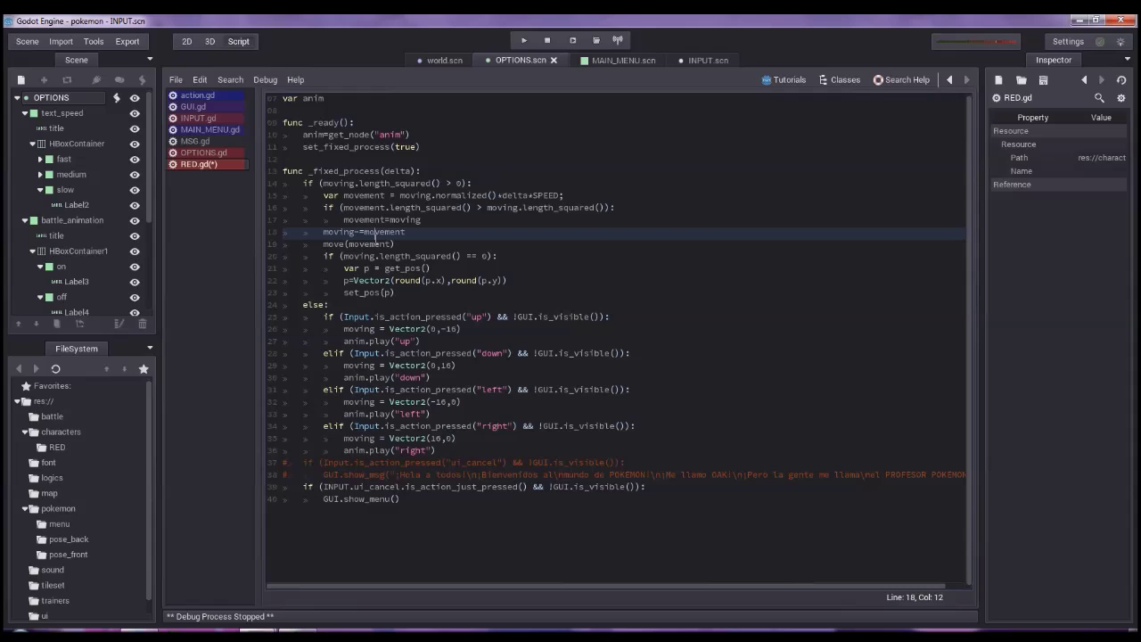
drag(401, 499, 282, 486)
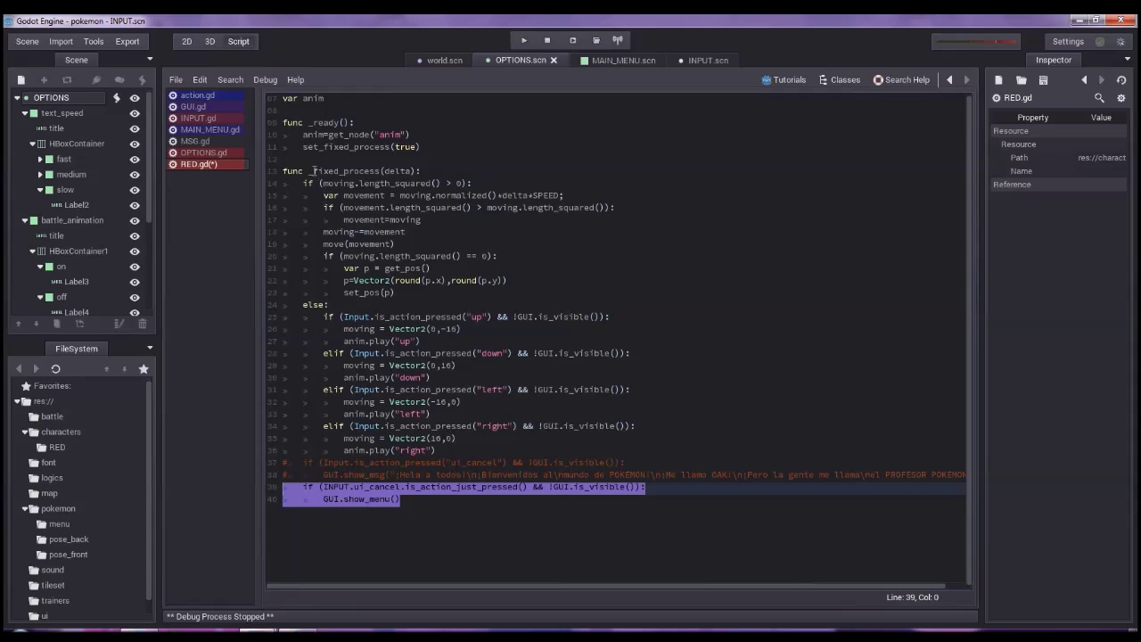
drag(313, 171, 283, 159)
drag(419, 171, 308, 171)
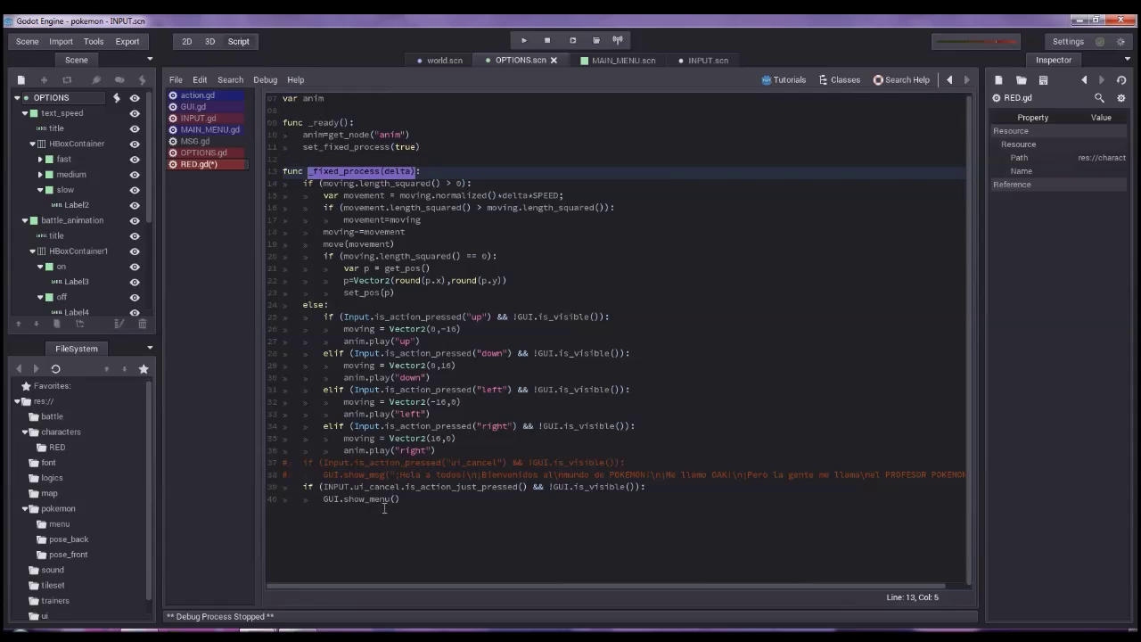
click(316, 163)
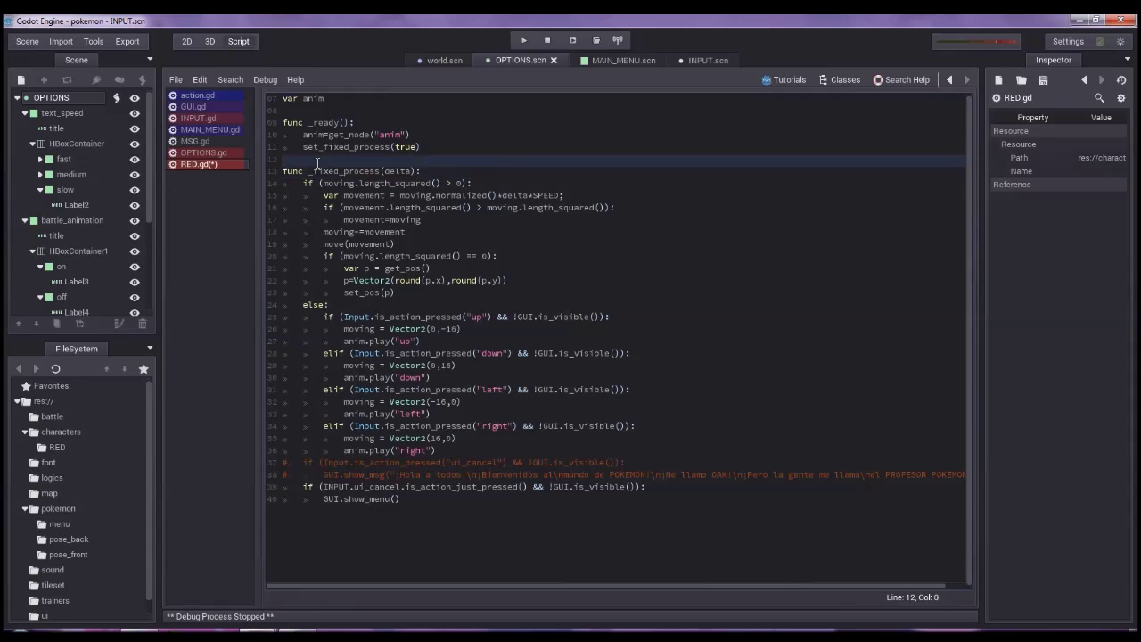
Step: Add set_process(true) to _ready below the get_node line, leaving blank lines before _fixed_process
key(Return)
key(Return)
key(Up)
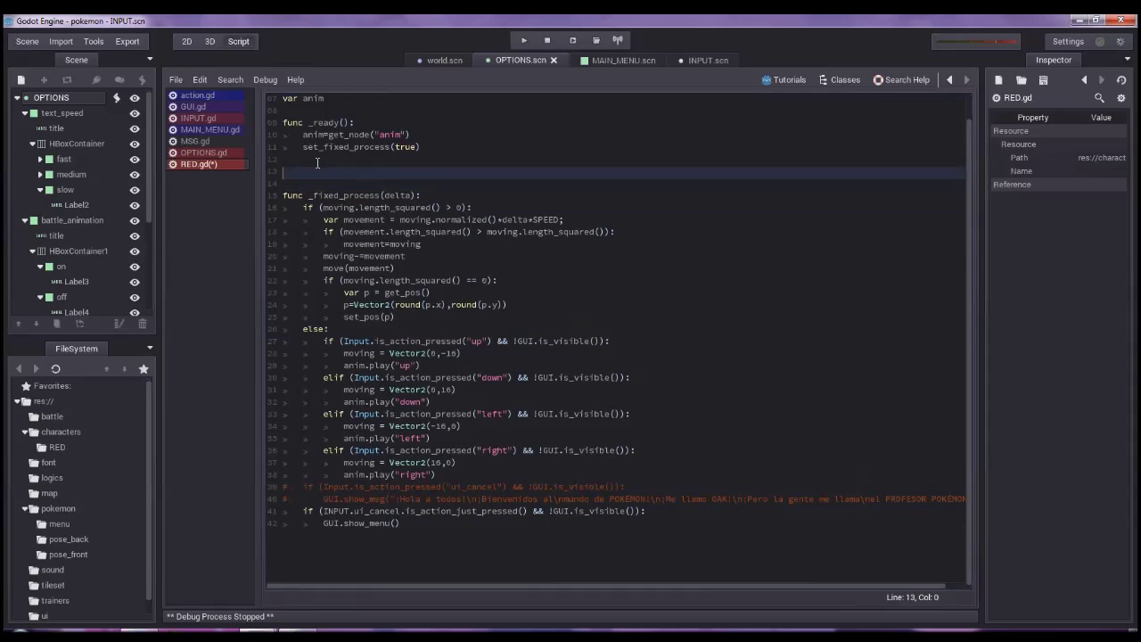
key(Up)
key(Up)
key(Left)
key(Return)
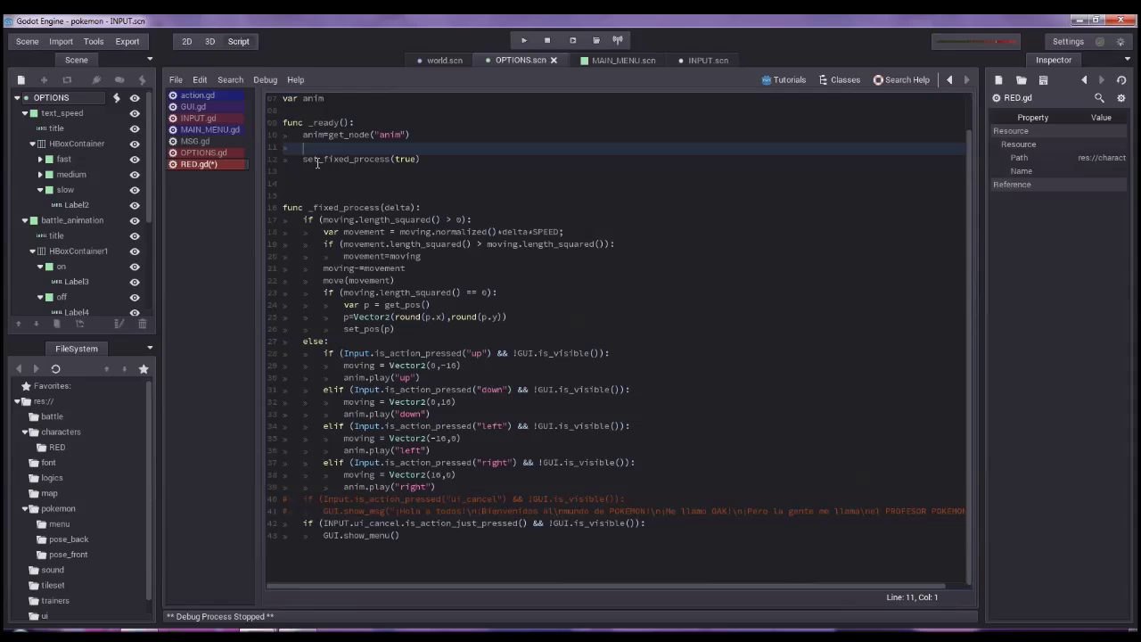
text(set_proce)
key(Return)
text(true))
Step: Start a new function declaration 'func _p(' on line 14
click(301, 196)
click(304, 184)
text(func )
text( _ori)
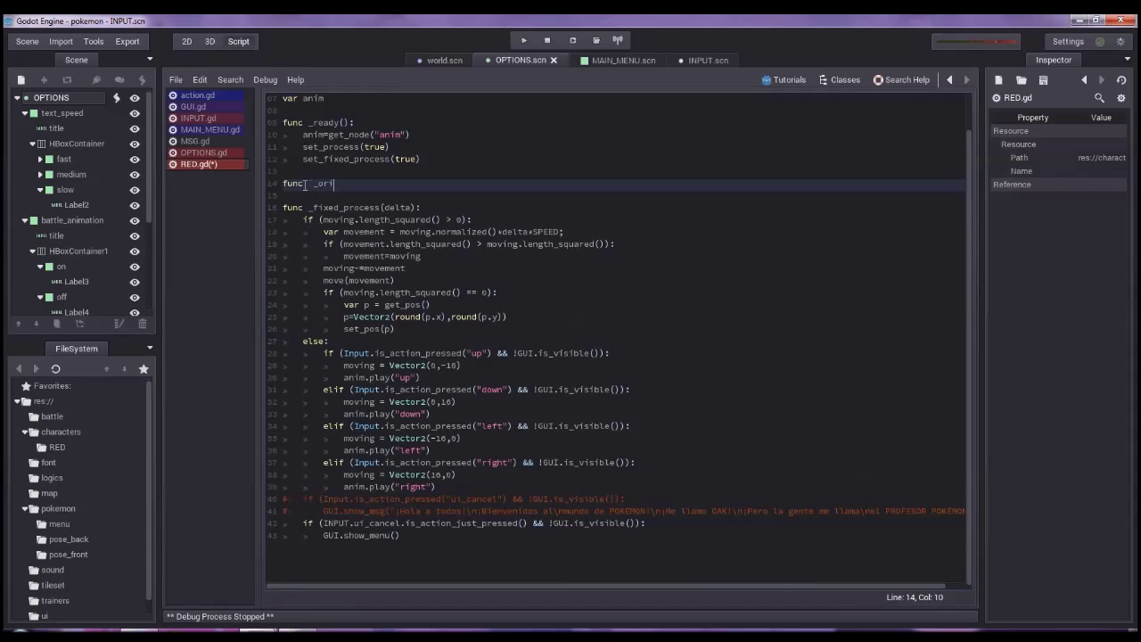
key(BackSpace)
key(BackSpace)
text(process()
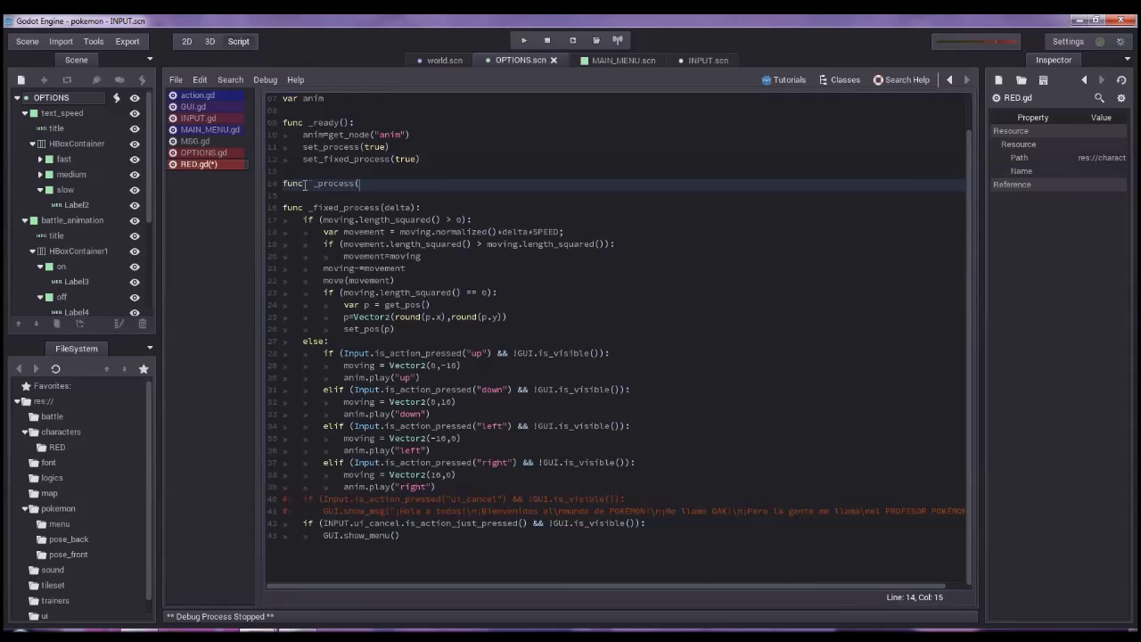
Step: Replace the half-typed function name with a new func _process(delta)
key(BackSpace)
key(BackSpace)
key(BackSpace)
key(BackSpace)
key(BackSpace)
key(BackSpace)
key(BackSpace)
key(BackSpace)
key(BackSpace)
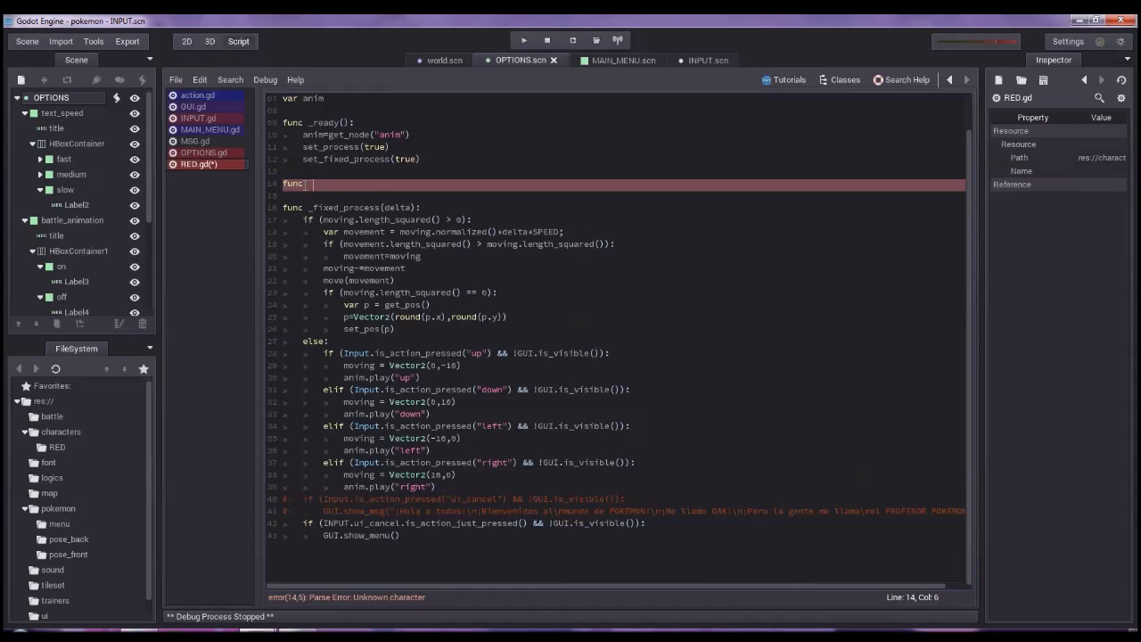
key(BackSpace)
key(BackSpace)
key(BackSpace)
key(BackSpace)
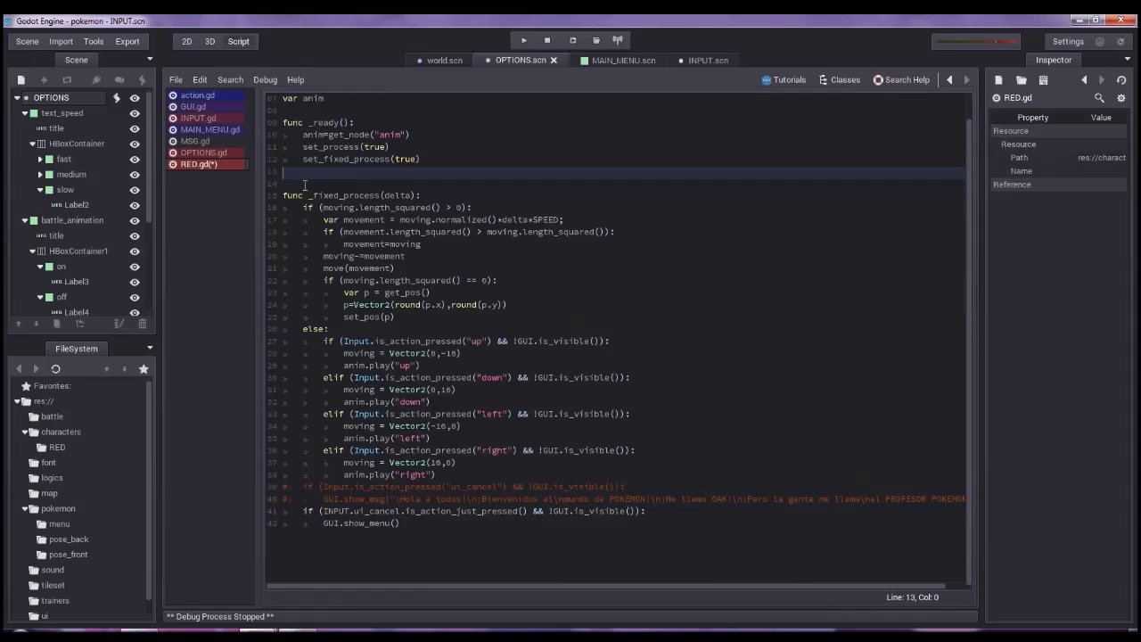
key(Return)
text(func _)
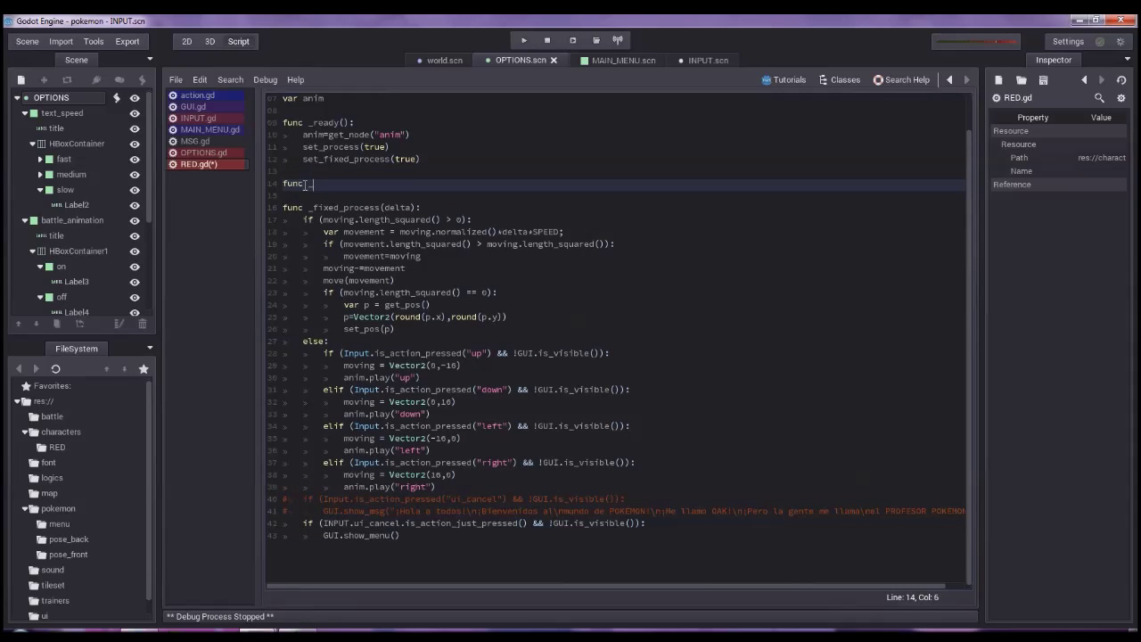
text(proc)
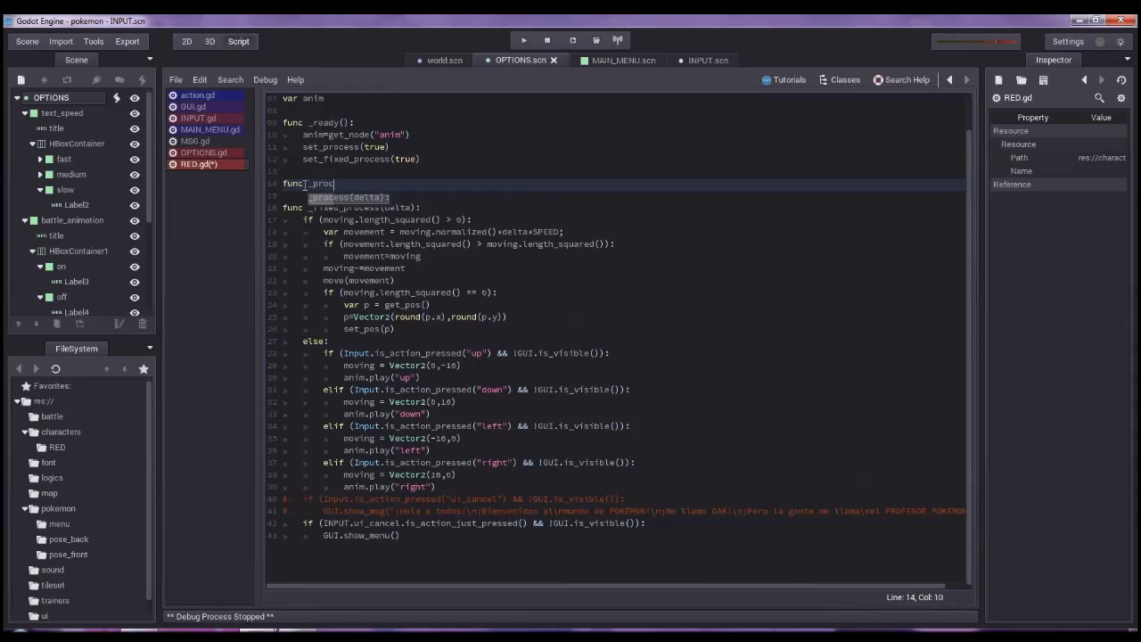
key(Return)
key(Return)
Step: Add an if (moving.length_squared() == 0): check inside _process
text(if ()
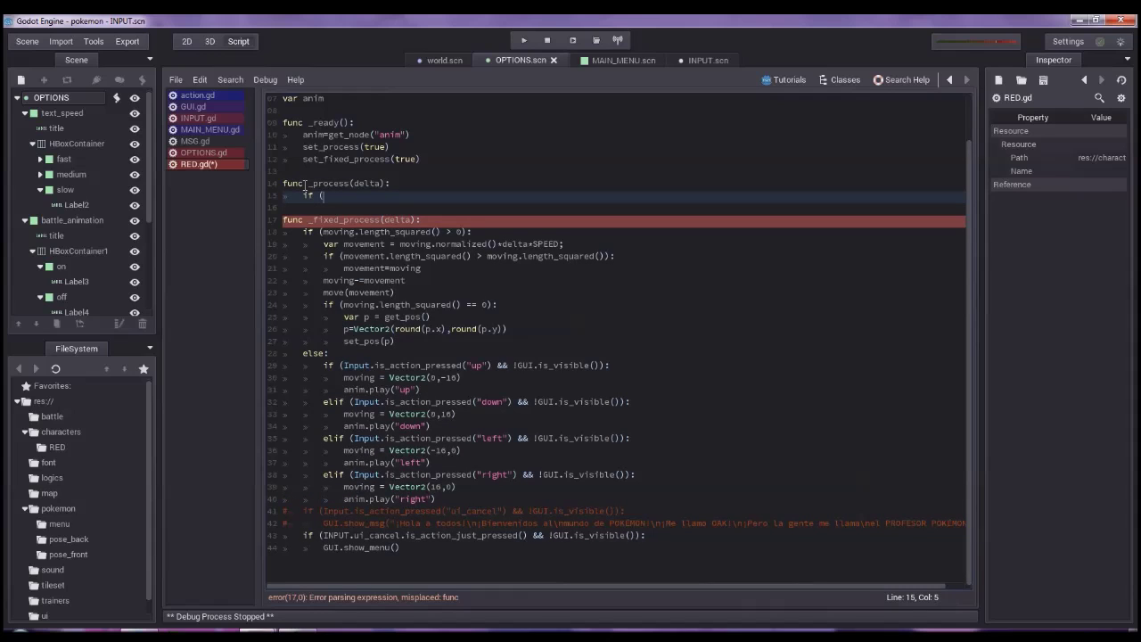
text(moving.len)
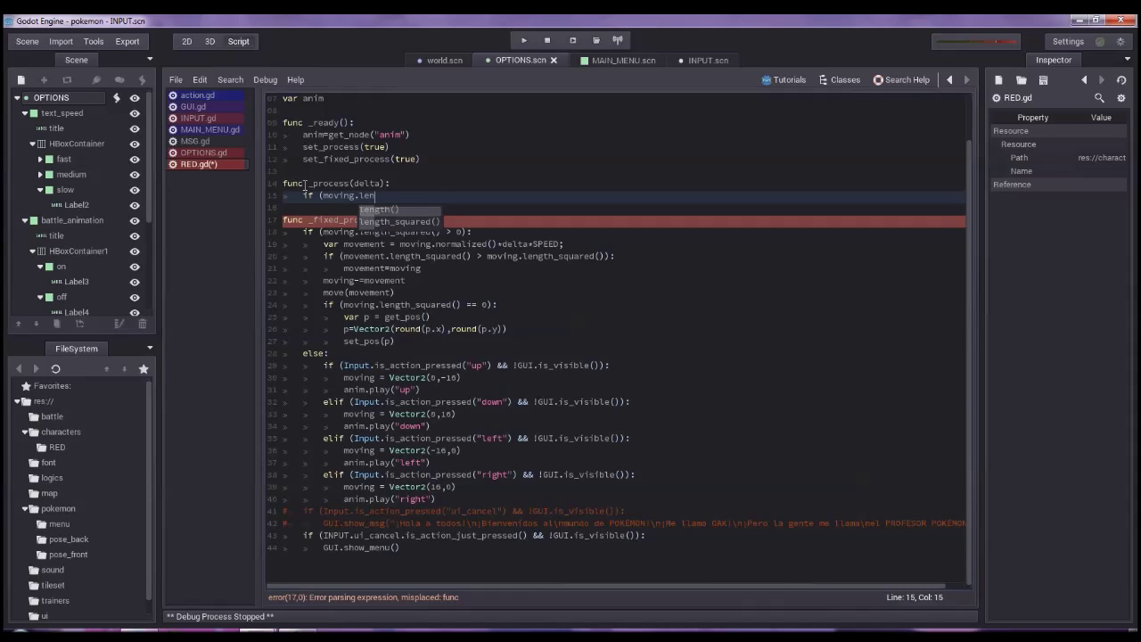
key(Down)
key(Return)
text(== 0)
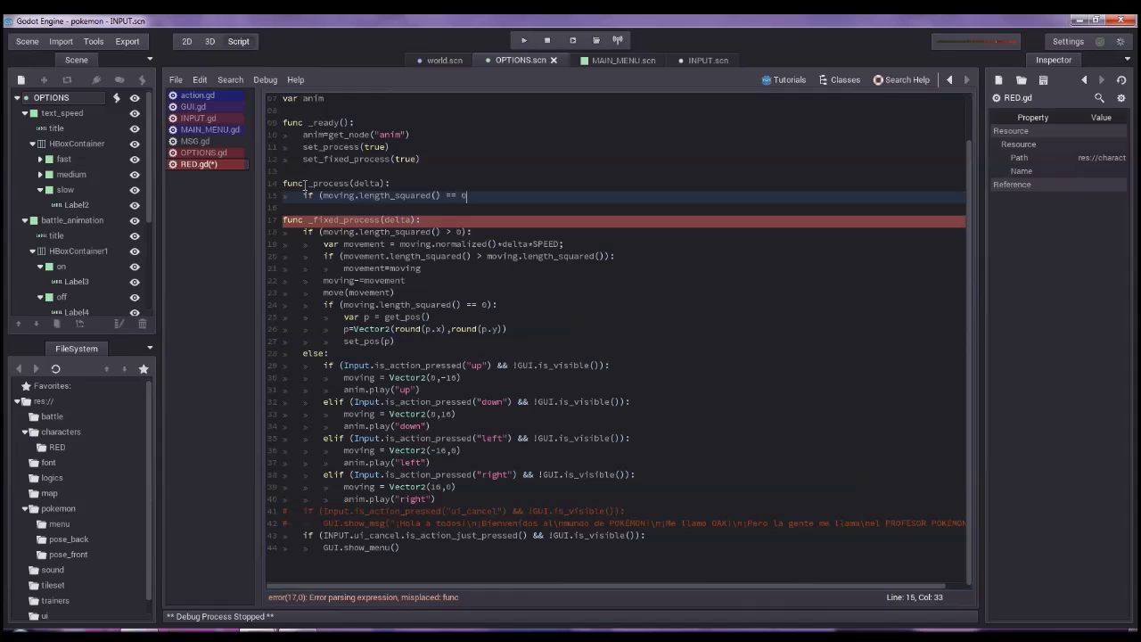
text())
key(Return)
key(BackSpace)
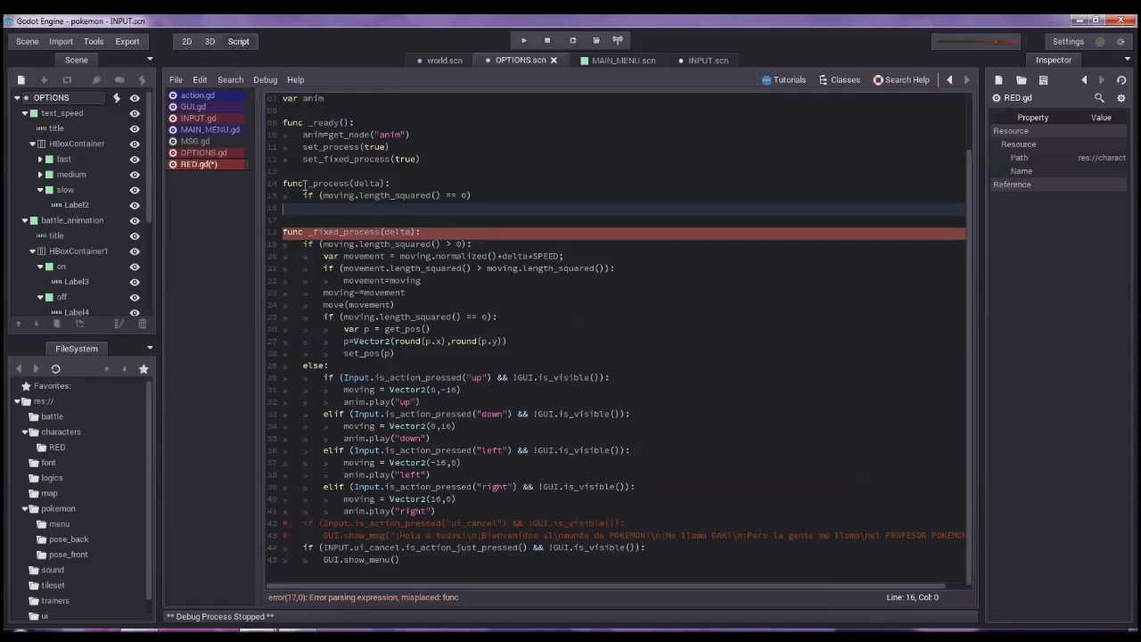
key(BackSpace)
text(:)
key(Return)
Step: Move the ui_cancel menu block from _fixed_process into the new if, fix indentation, and save RED.gd
drag(409, 560, 241, 551)
key(ctrl+c)
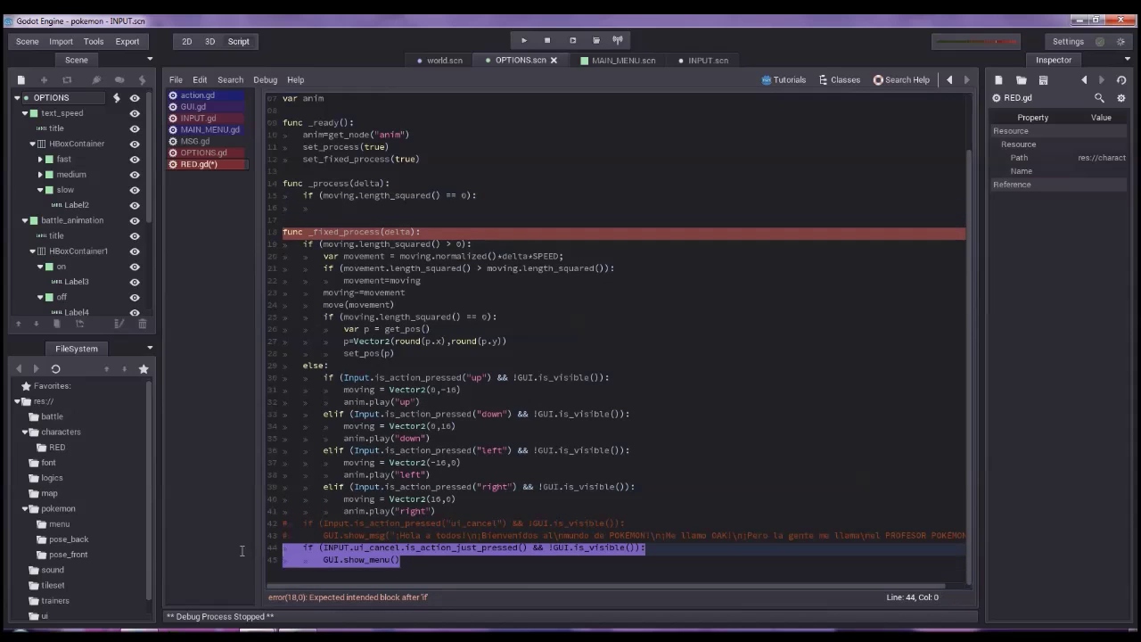
key(Delete)
click(357, 209)
key(ctrl+v)
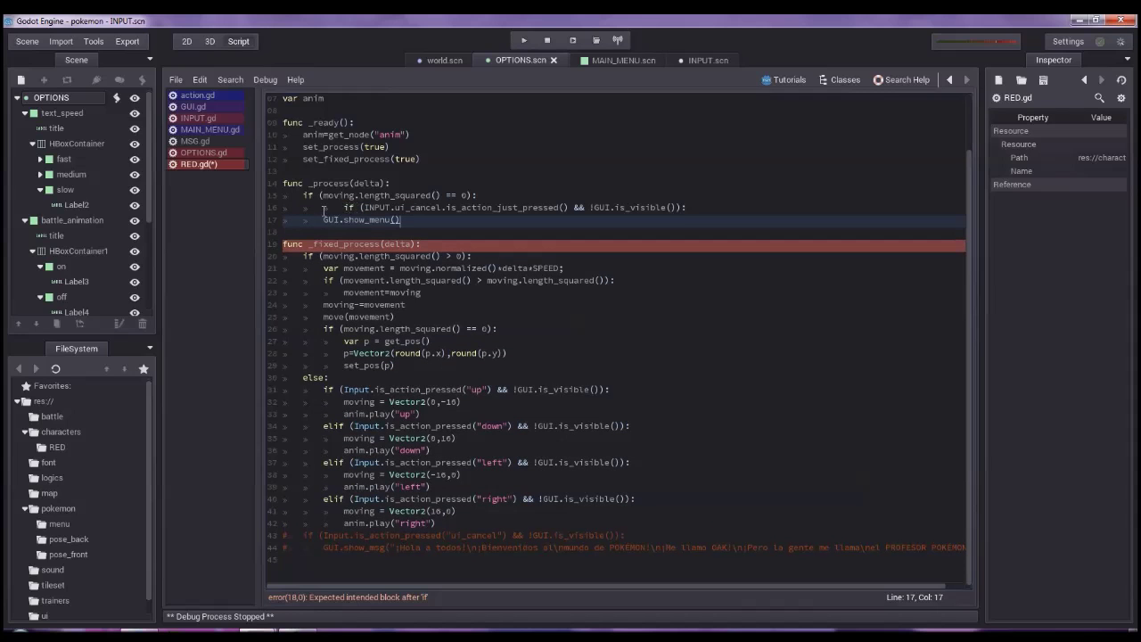
key(Delete)
key(Down)
key(Tab)
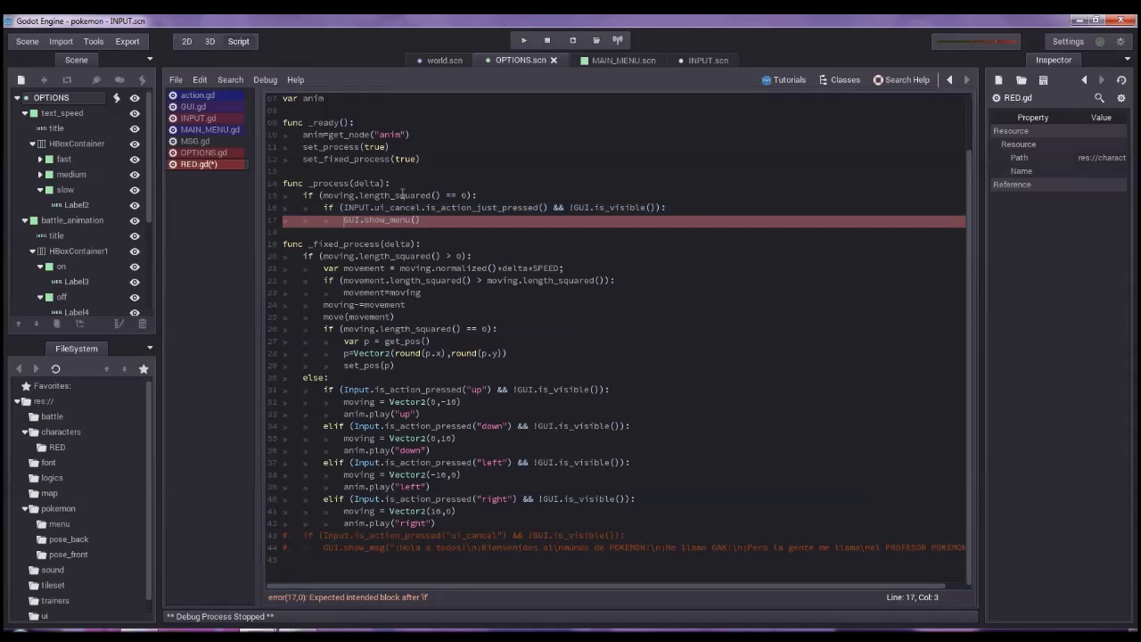
key(ctrl+s)
Step: Run the game, walk the player down and left, then open the start menu and move to POKéMON
click(524, 42)
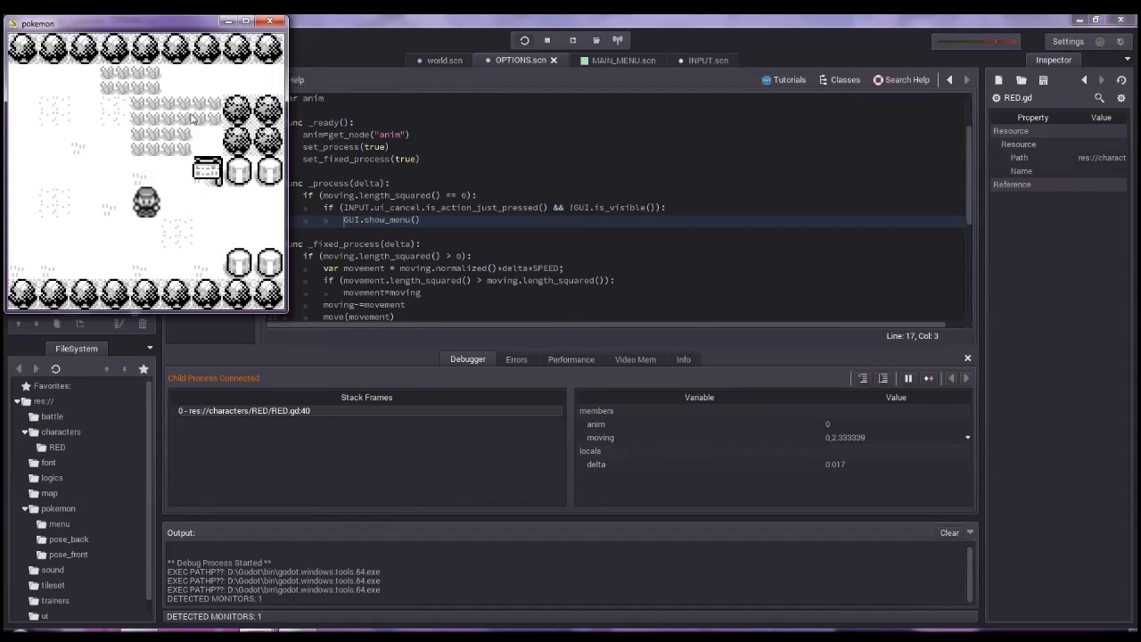
key(Down)
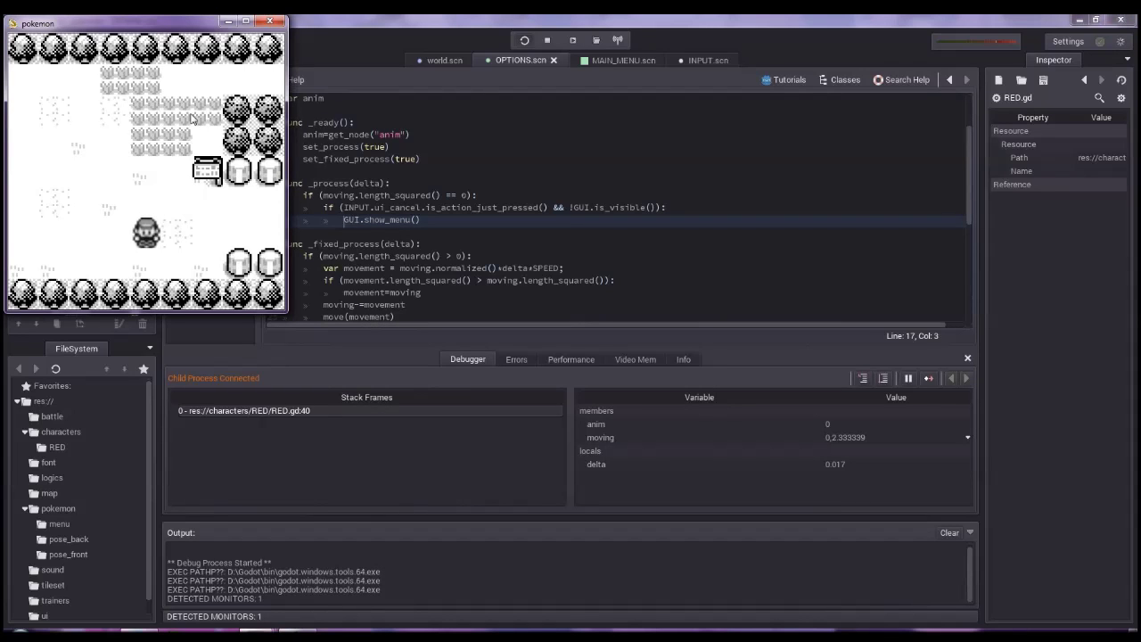
key(Left)
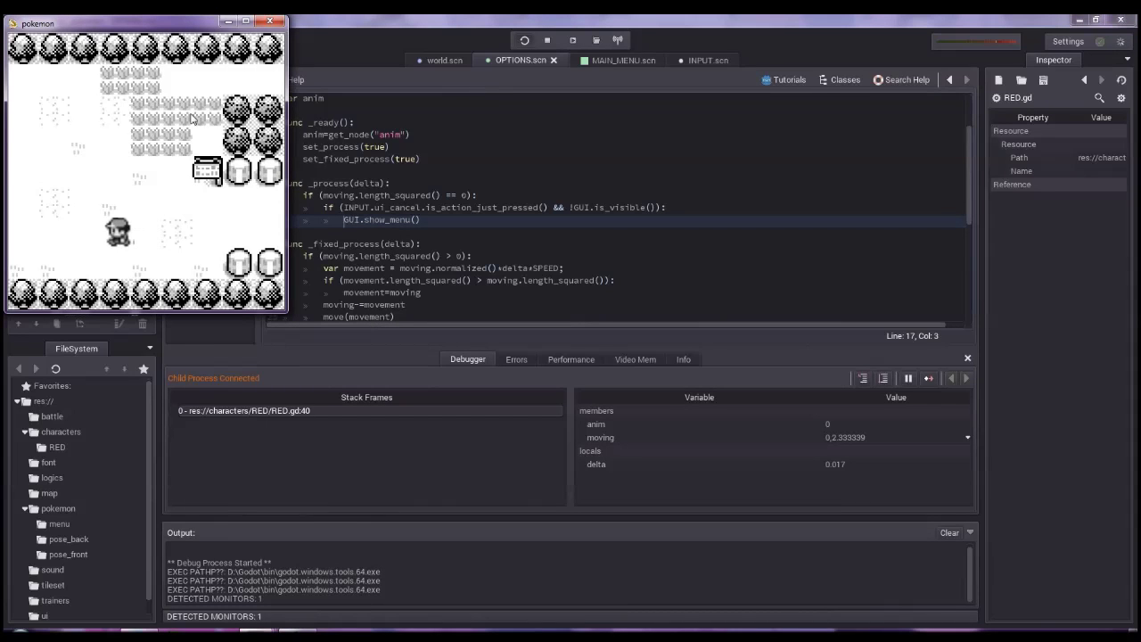
key(Escape)
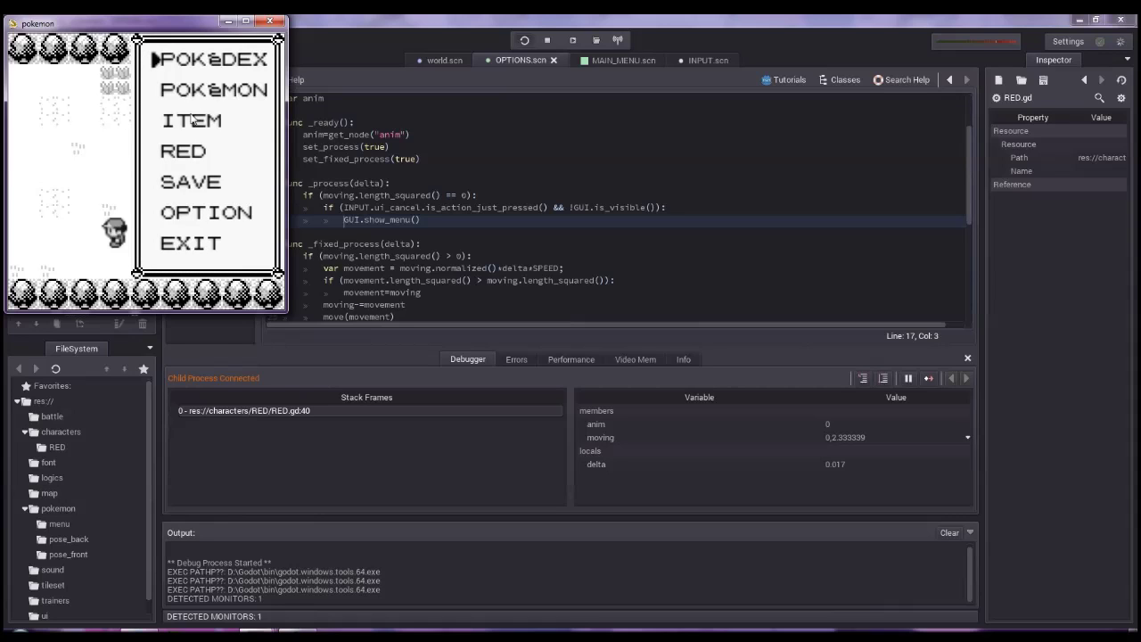
key(Down)
Step: Stop the game, change ui_cancel to ui_start on line 16, and run the game again
click(277, 26)
double_click(396, 207)
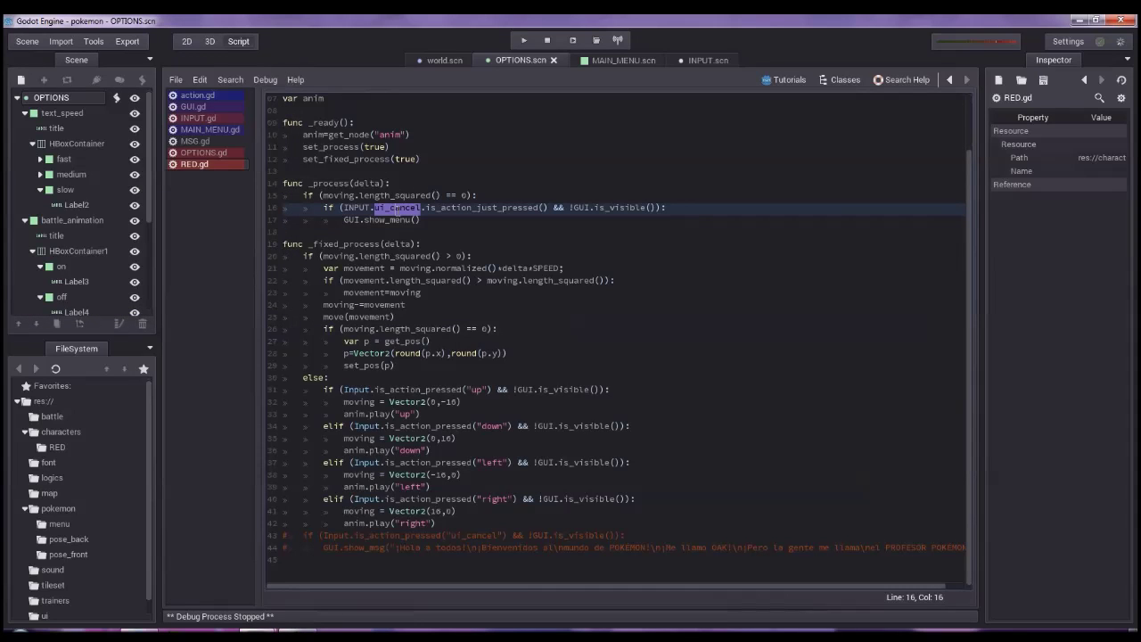
text(ui_s)
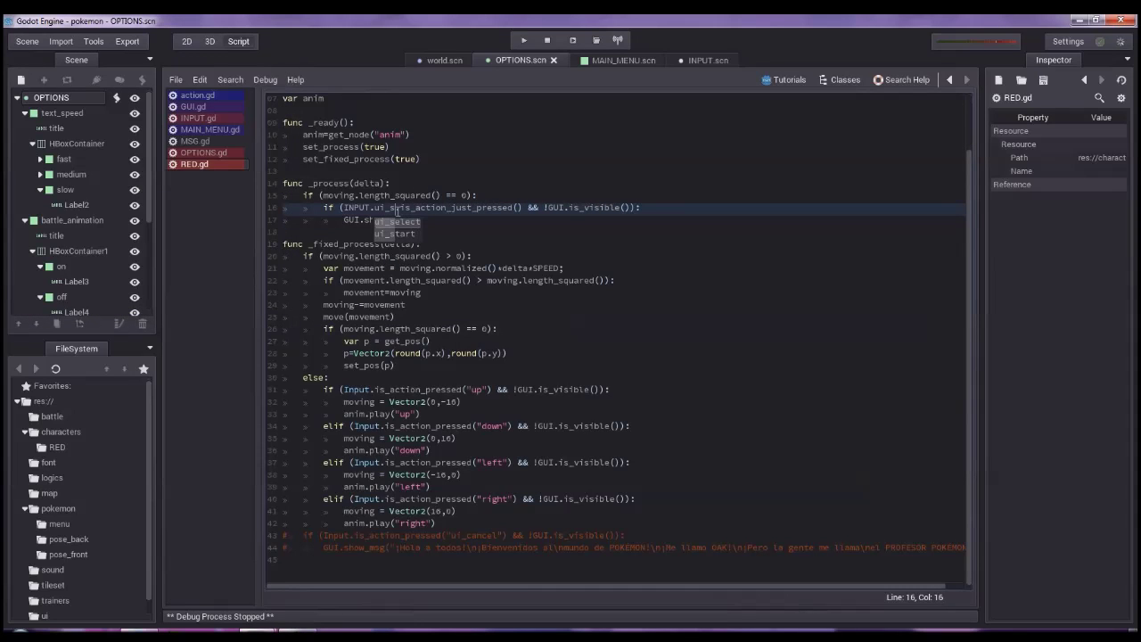
key(Down)
key(Return)
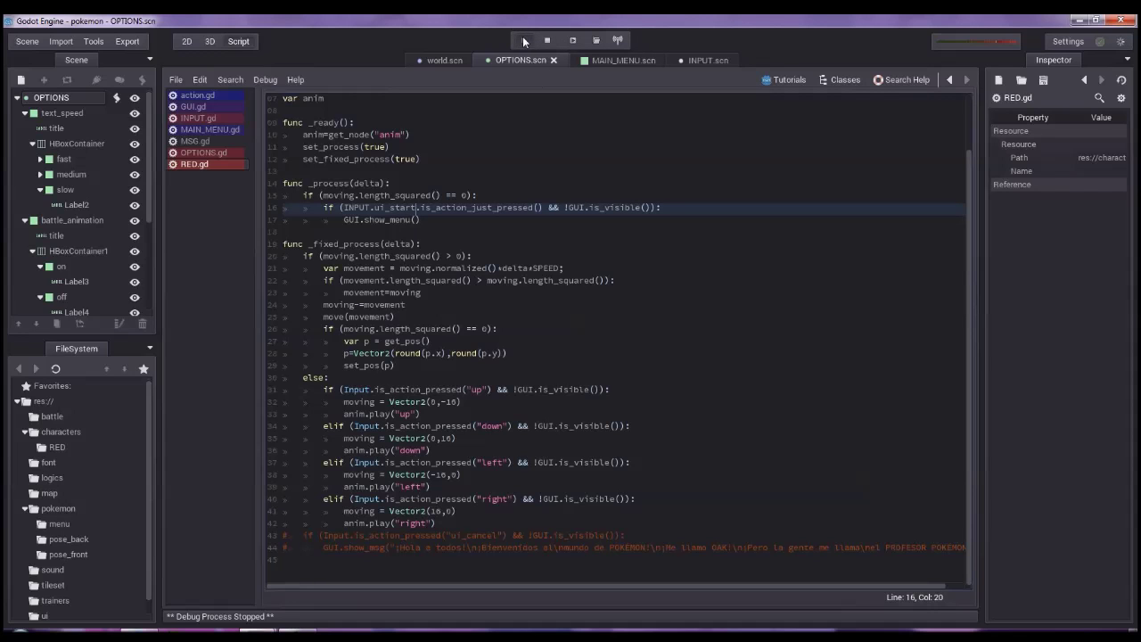
click(524, 41)
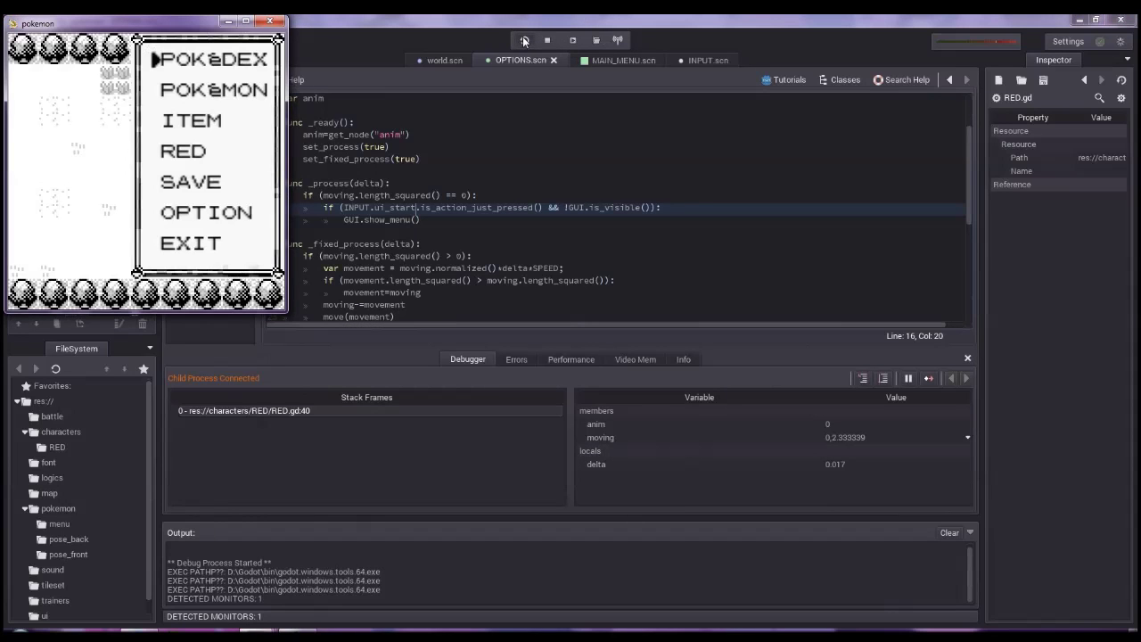
Step: Move through the start menu, open OPTION and toggle TEXT SPEED between SLOW and FAST
key(Down)
key(Down)
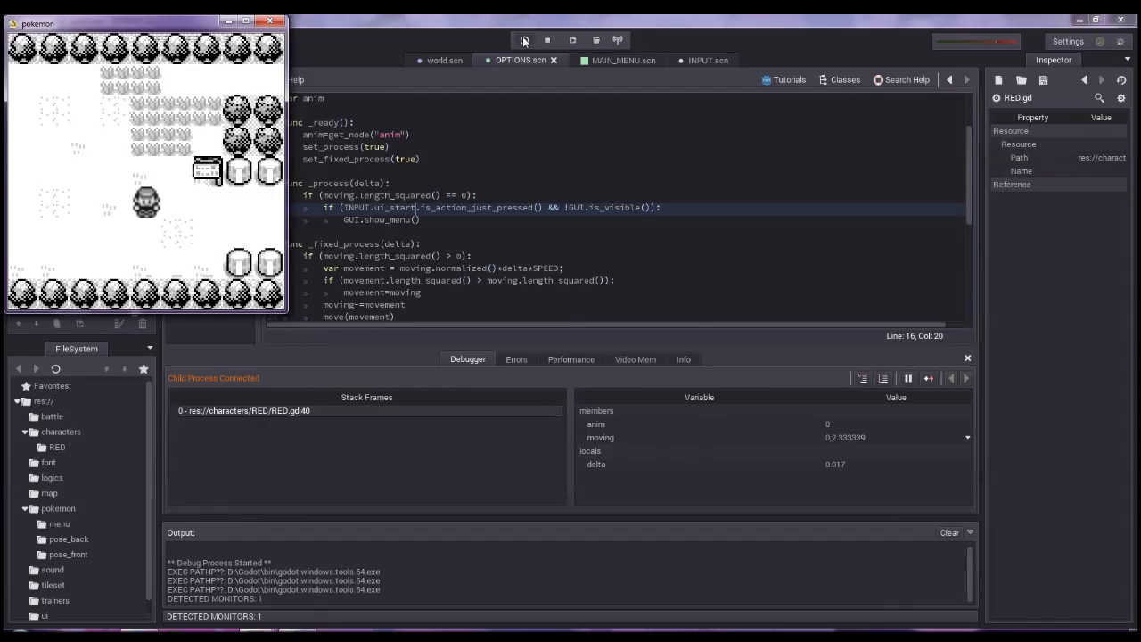
key(Escape)
key(Down)
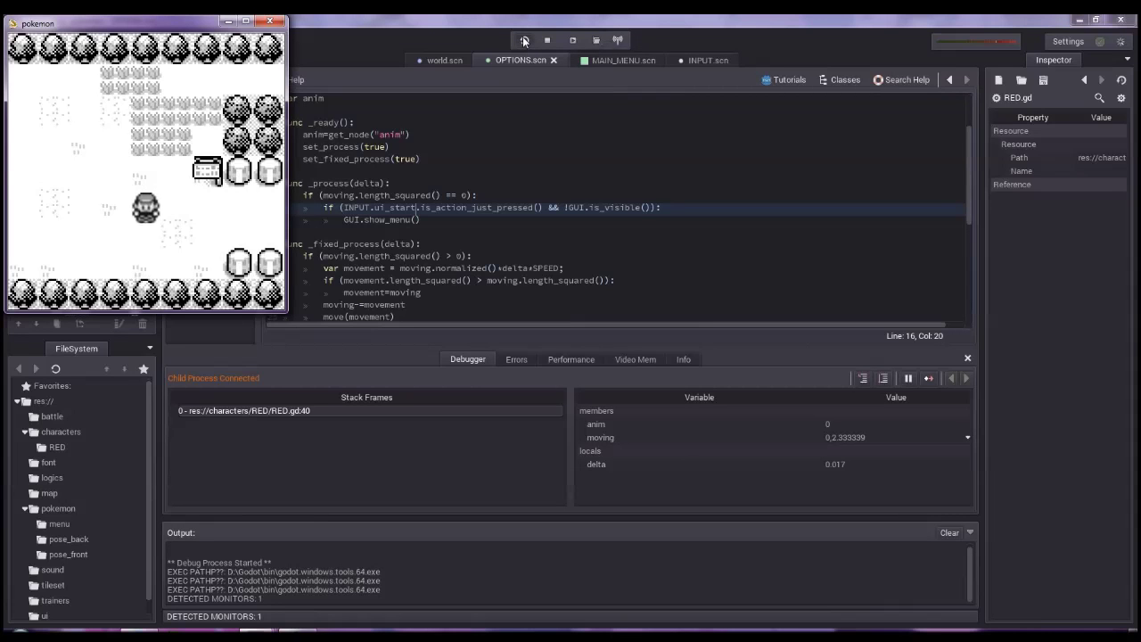
key(Return)
key(Down)
key(Down)
key(Down)
key(Return)
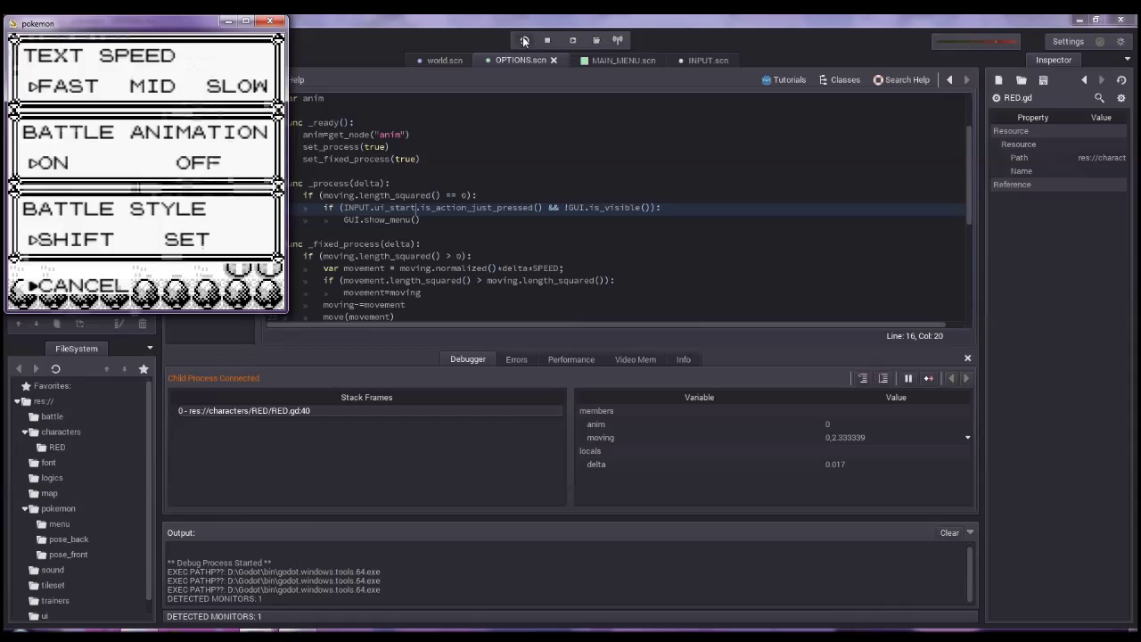
key(Up)
key(Up)
key(Right)
key(Right)
key(Left)
key(Left)
Step: Reopen and close the OPTION screen, then close and reopen the start menu
key(Down)
key(Escape)
key(Up)
key(Down)
key(Return)
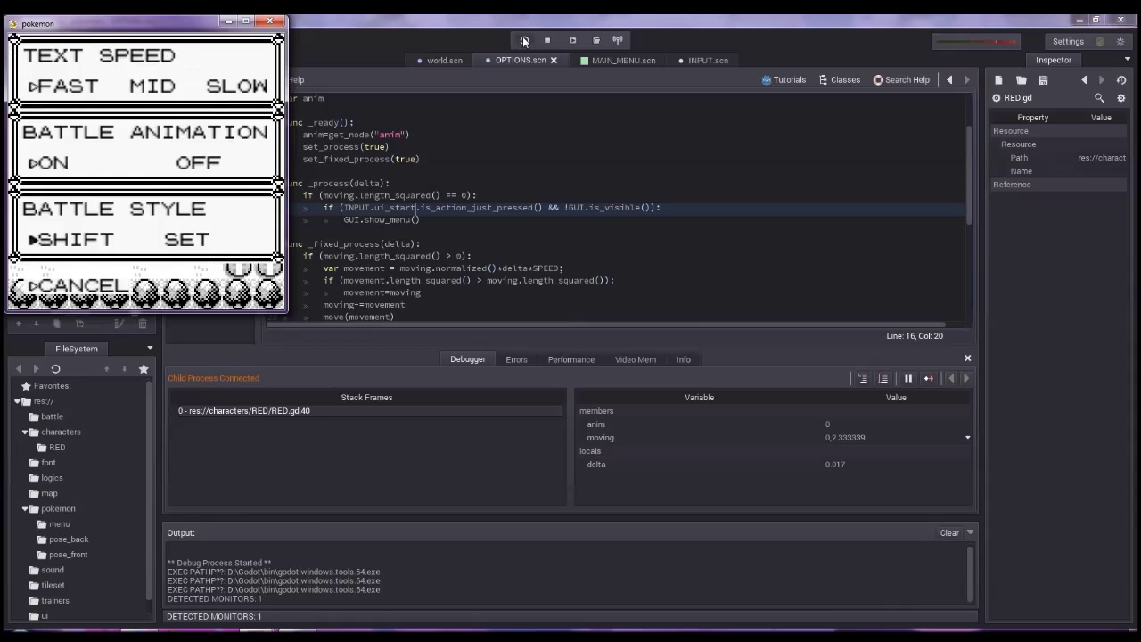
key(Escape)
key(Up)
key(Up)
key(Up)
key(Up)
key(Down)
key(Down)
key(Down)
key(Escape)
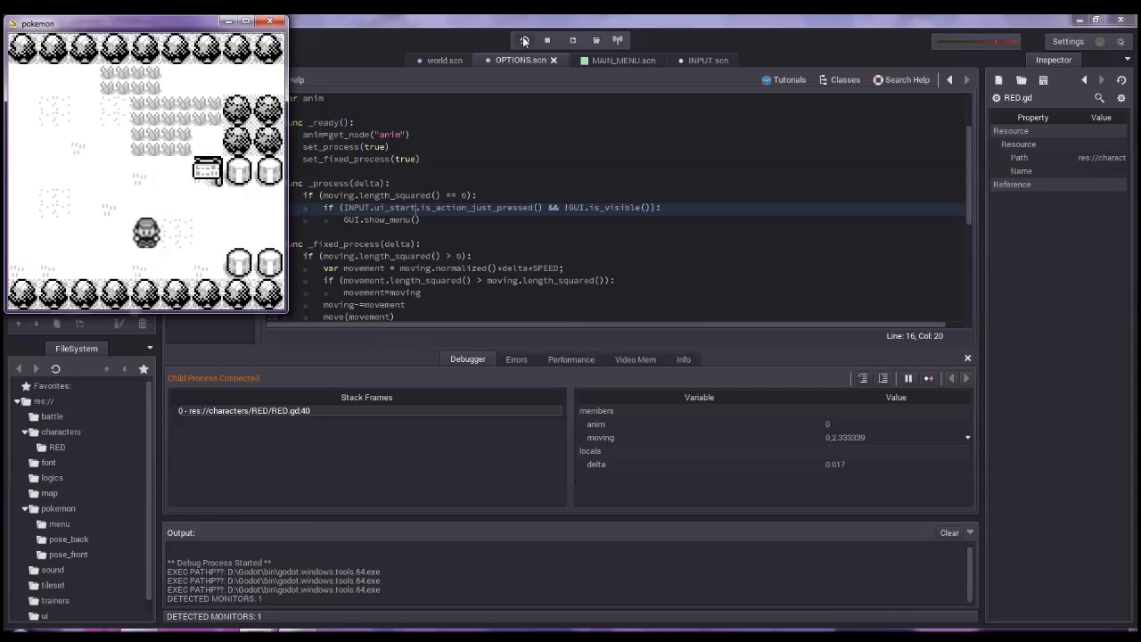
key(Return)
key(Down)
Step: Walk the player up and left, open and close the start menu twice, then stop the game
key(Down)
key(Return)
key(Up)
key(Left)
key(Down)
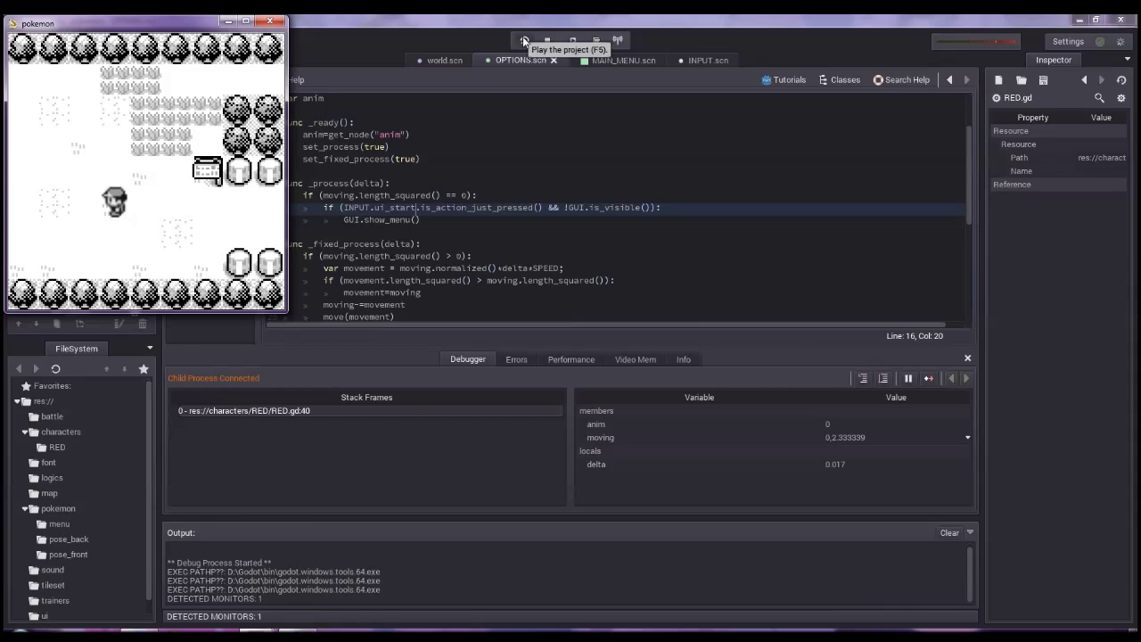
key(Return)
key(Up)
key(Up)
key(Escape)
key(Return)
key(Escape)
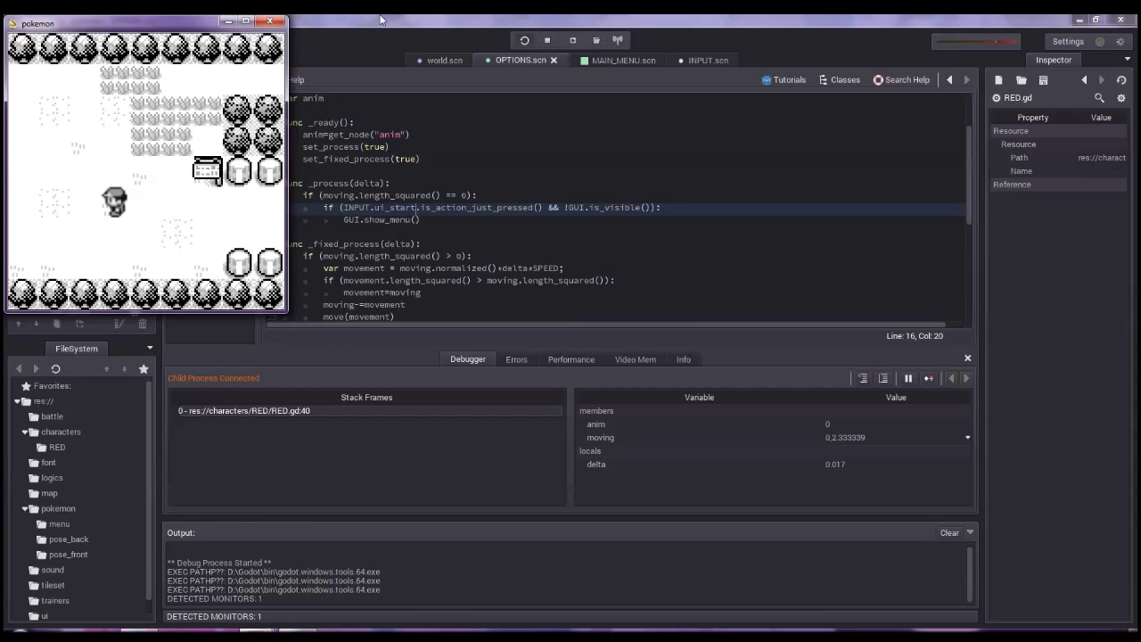
click(271, 21)
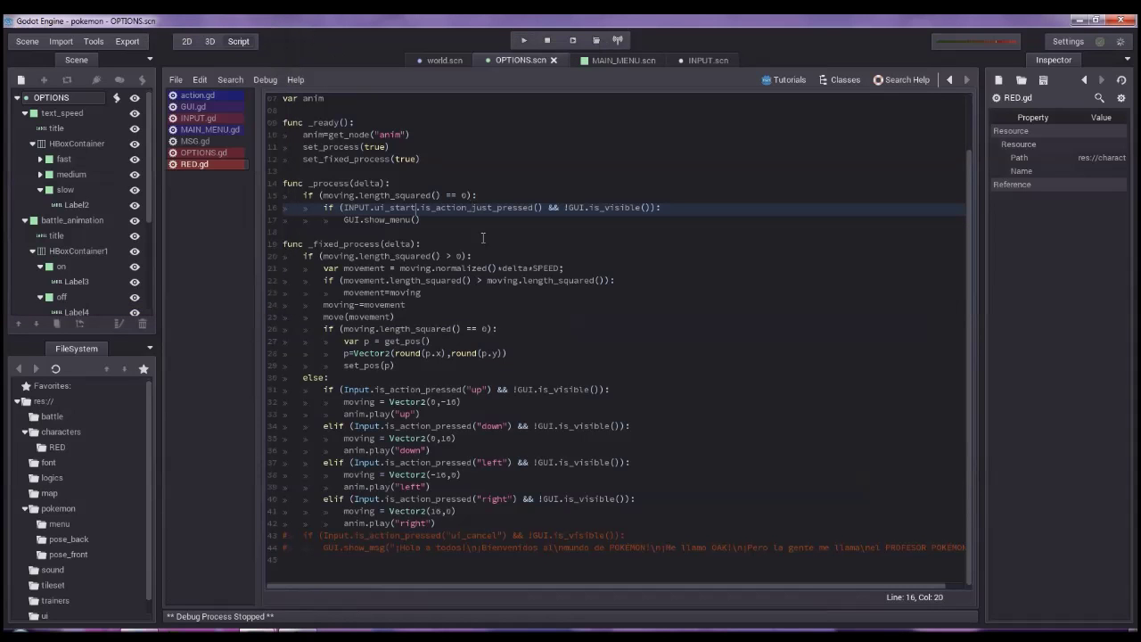
Step: In MAIN_MENU.gd, remove the up branch's last_input check, unindent its loop, and delete the else block
click(636, 61)
scroll(486, 291, up, 5)
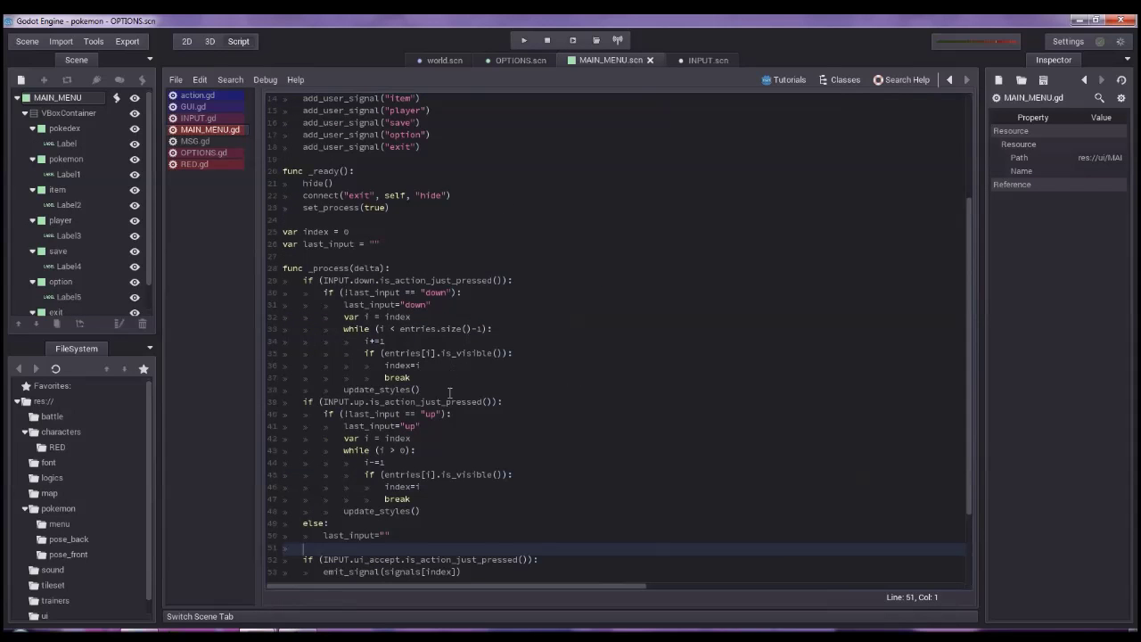
drag(479, 427, 516, 408)
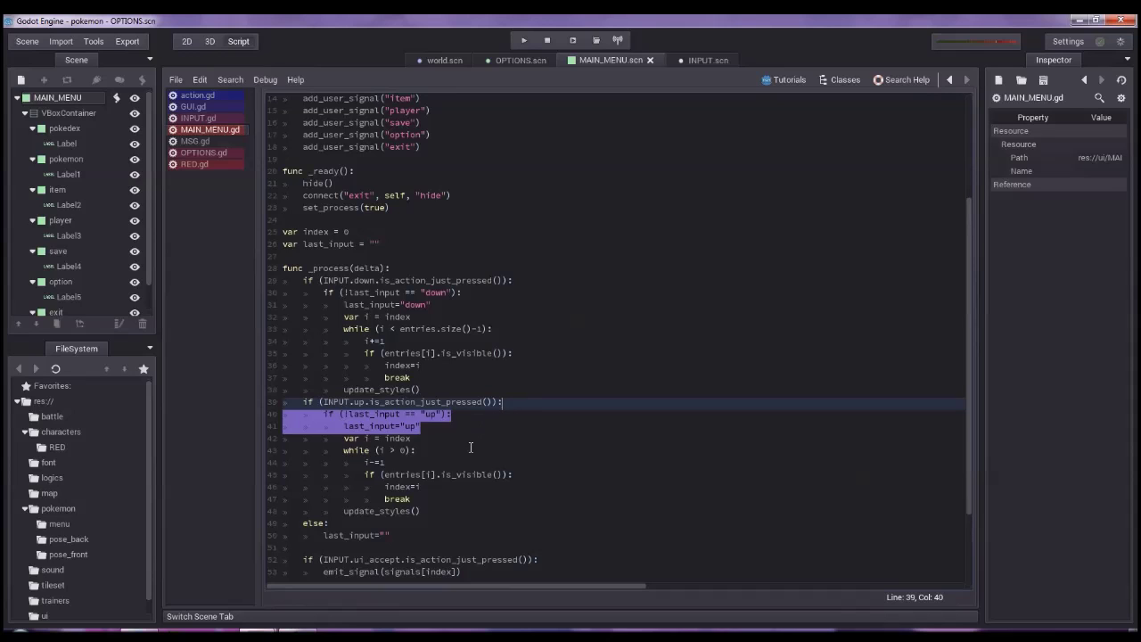
key(BackSpace)
drag(421, 487, 228, 426)
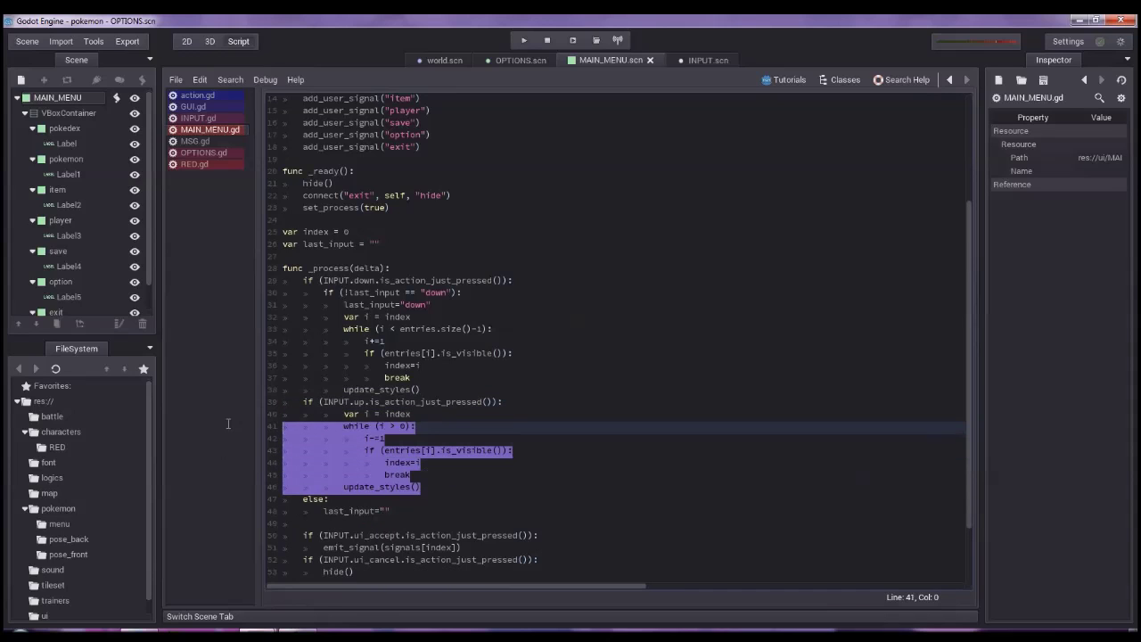
key(shift+Up)
key(shift+Tab)
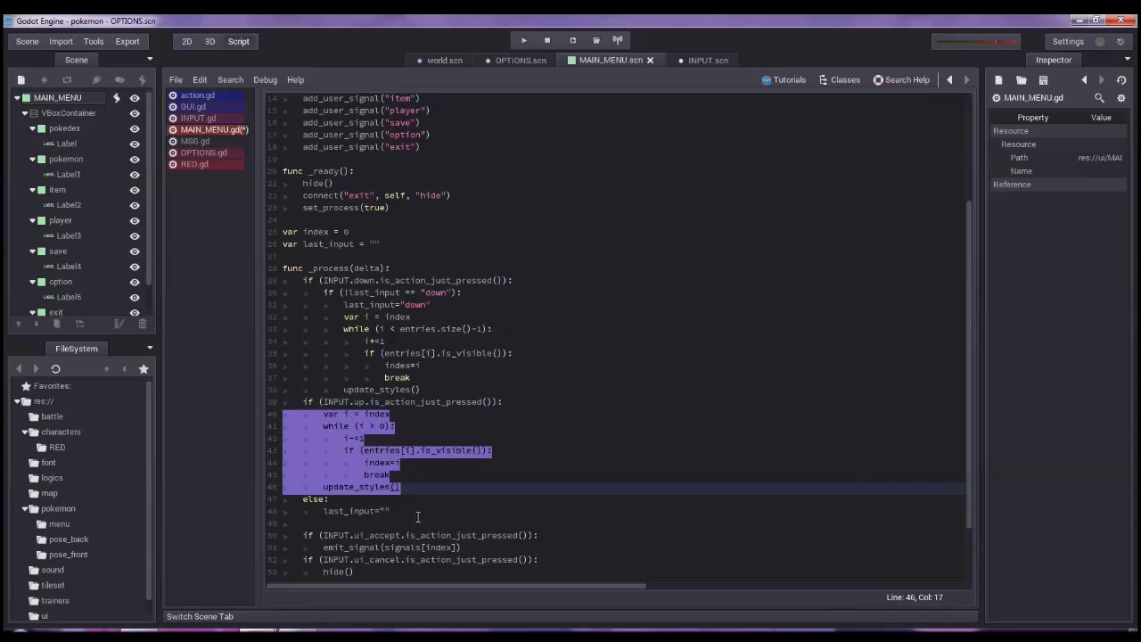
drag(417, 517, 247, 497)
key(BackSpace)
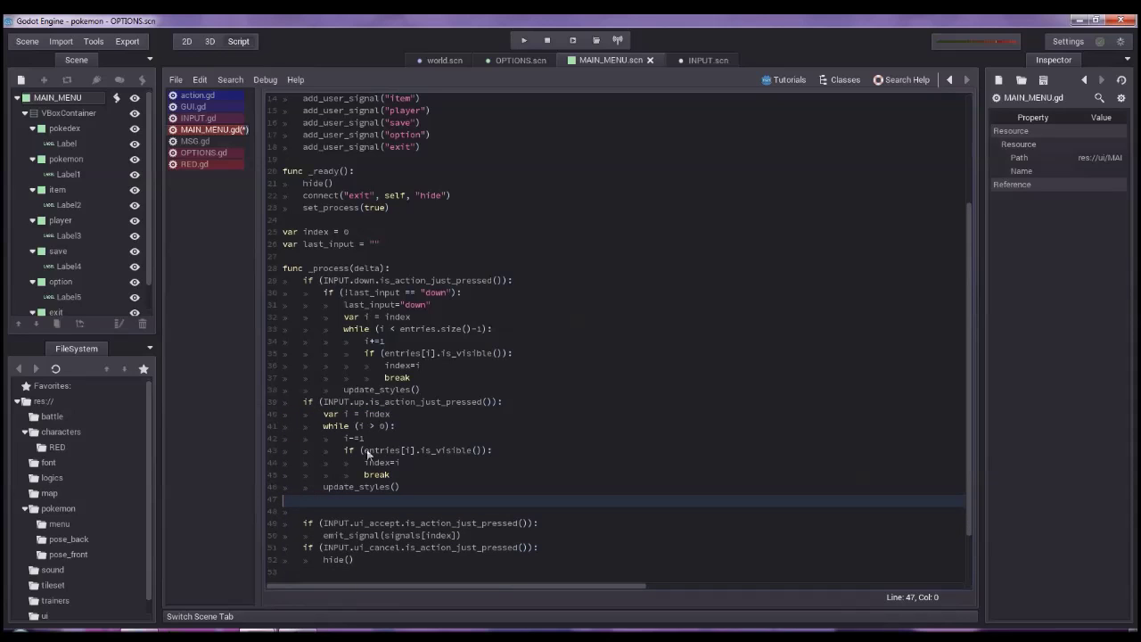
key(BackSpace)
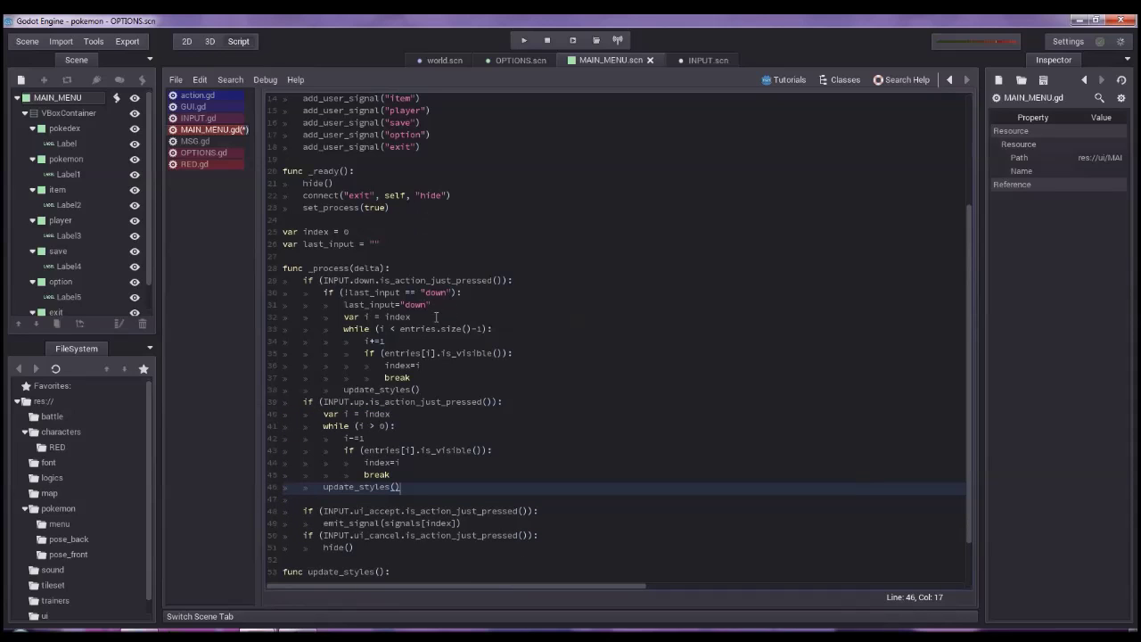
Step: Remove the down branch's last_input check, unindent its block, and delete var last_input
drag(440, 307, 223, 298)
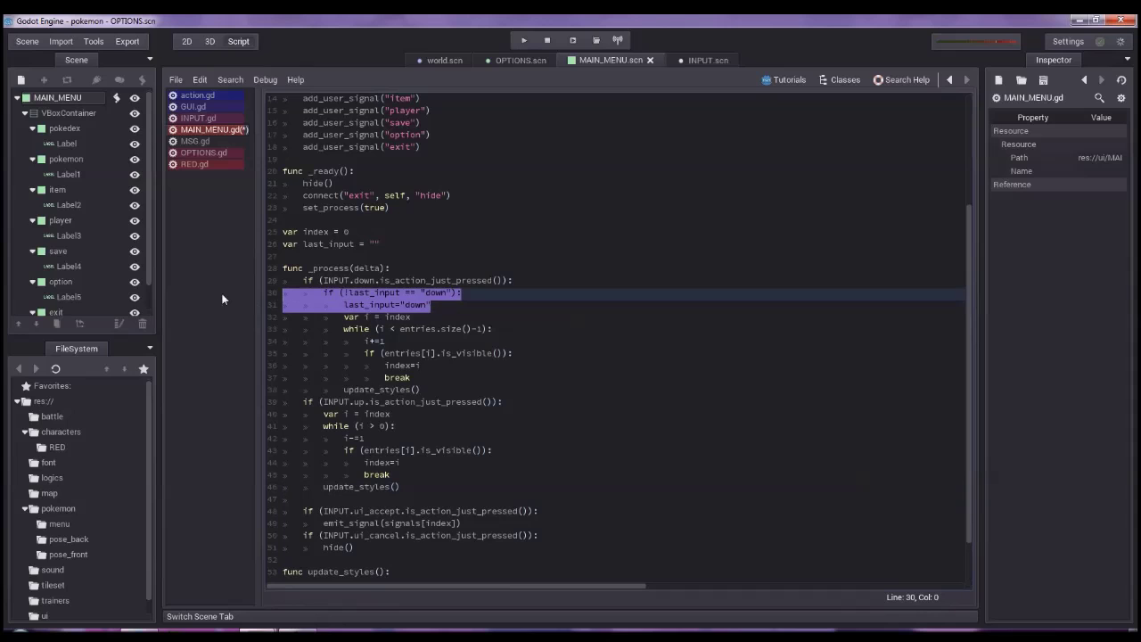
key(BackSpace)
key(BackSpace)
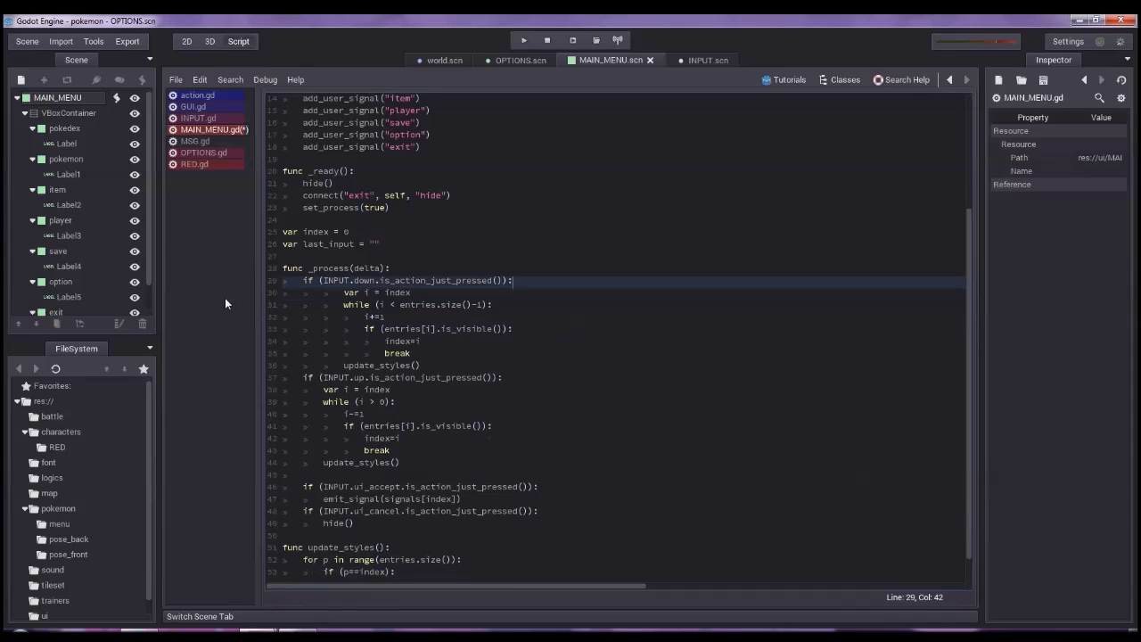
drag(427, 365, 223, 299)
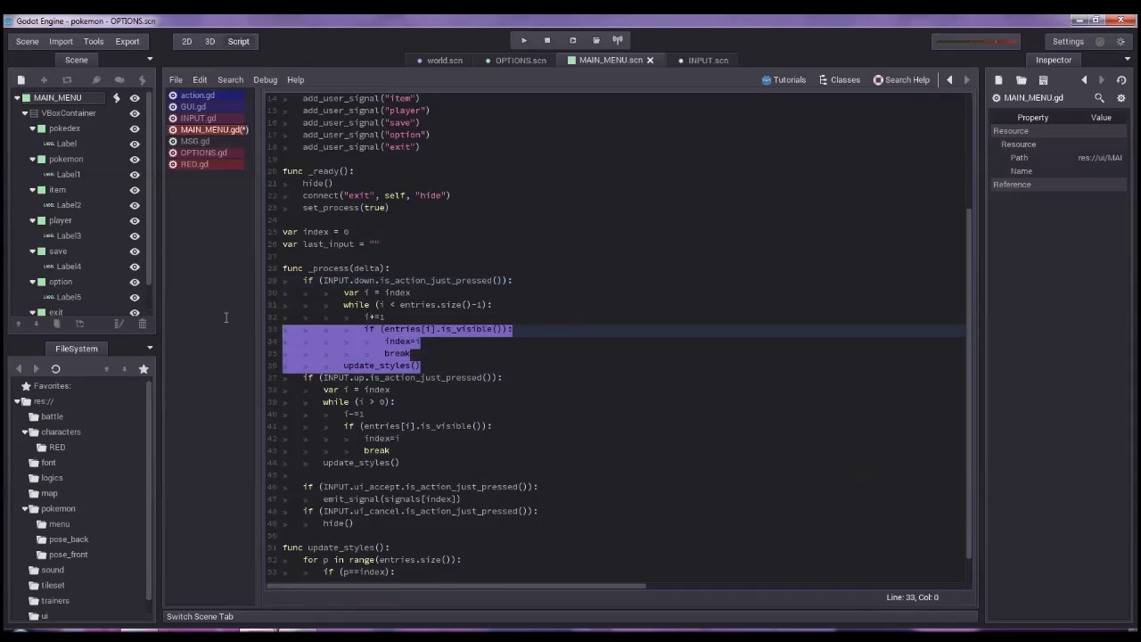
key(shift+Tab)
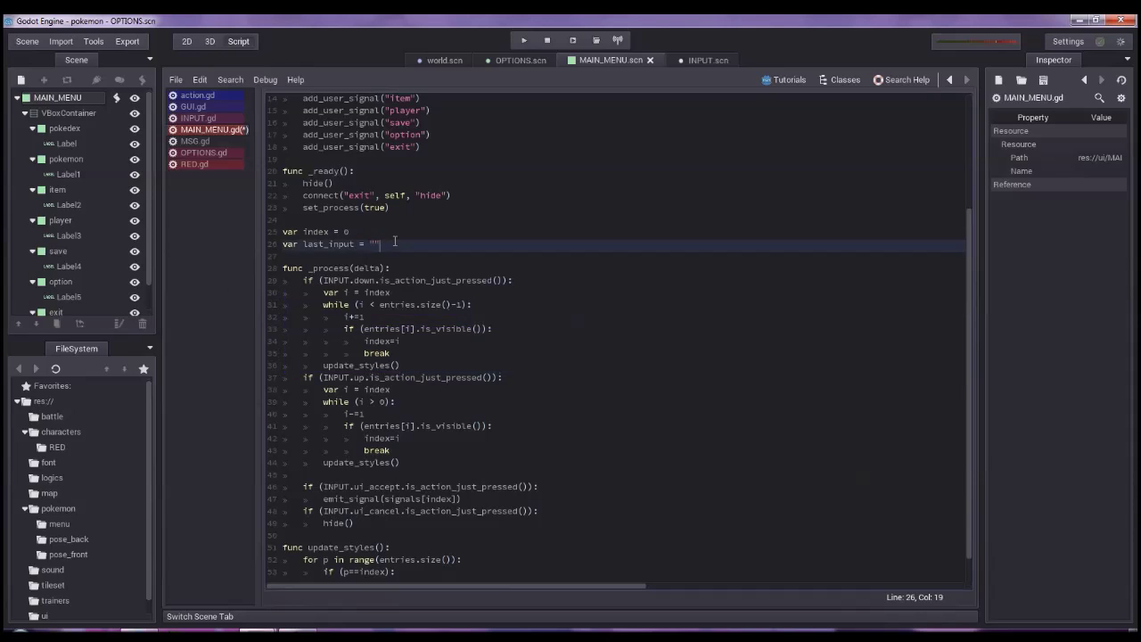
drag(382, 245, 395, 236)
key(BackSpace)
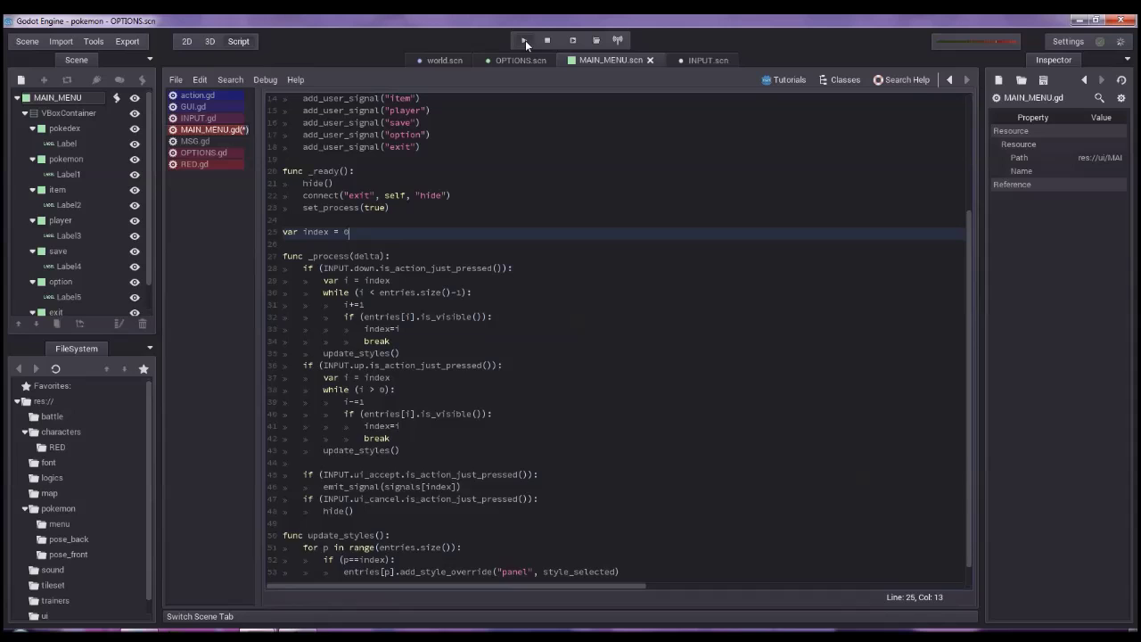
Step: Run the game, walk one step left, open the start menu and move the cursor to OPTION
click(525, 42)
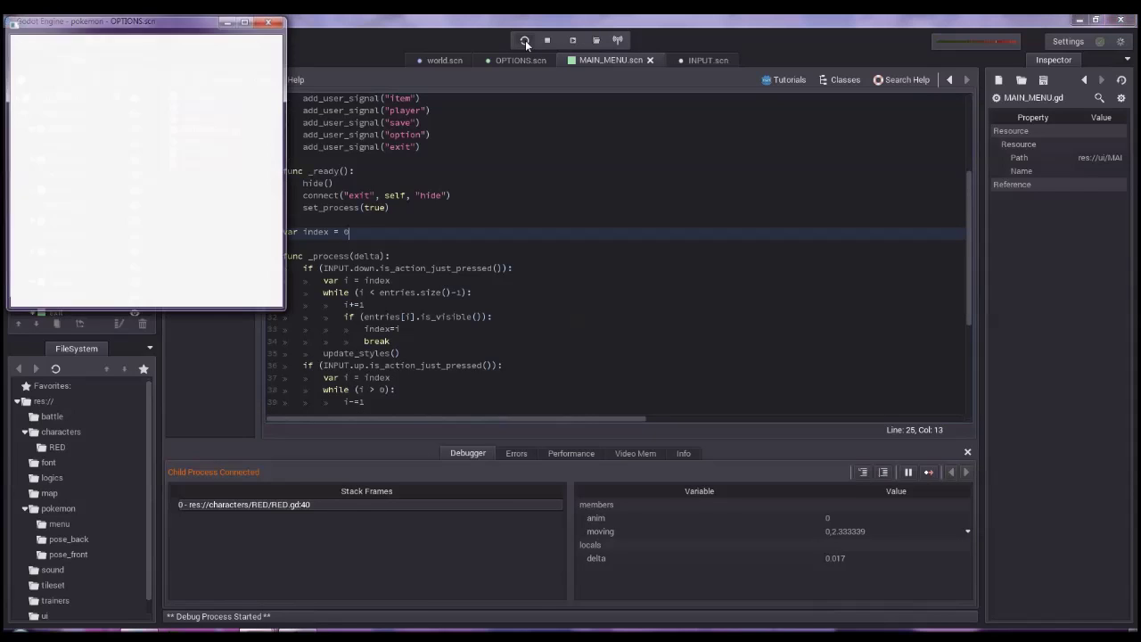
key(Left)
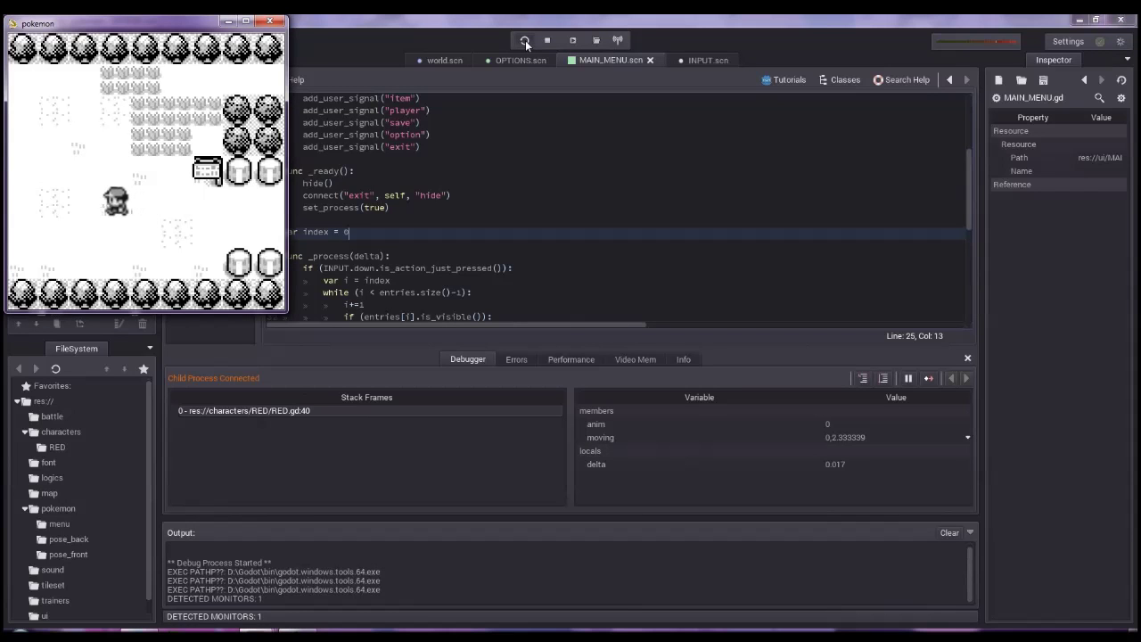
key(Return)
key(Down)
key(Down)
key(Down)
key(Down)
key(Up)
key(Up)
key(Up)
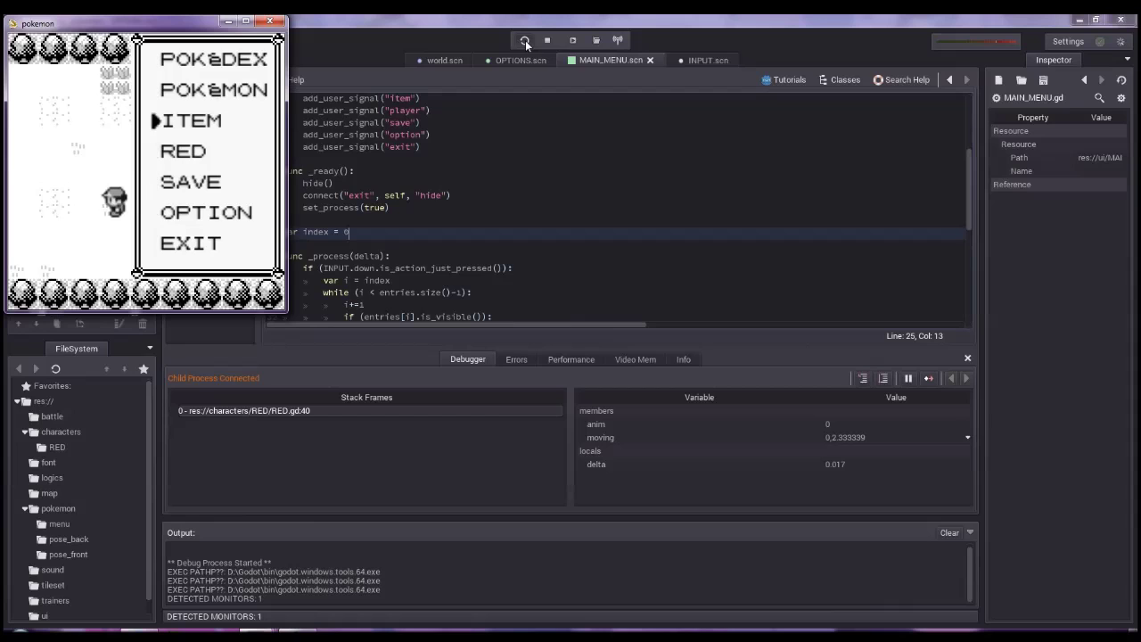
Step: Open the OPTION screen, close and reopen it, then close the start menu
key(Down)
key(Down)
key(Down)
key(Return)
key(Up)
key(Up)
key(Escape)
key(Return)
key(Down)
key(Return)
key(Escape)
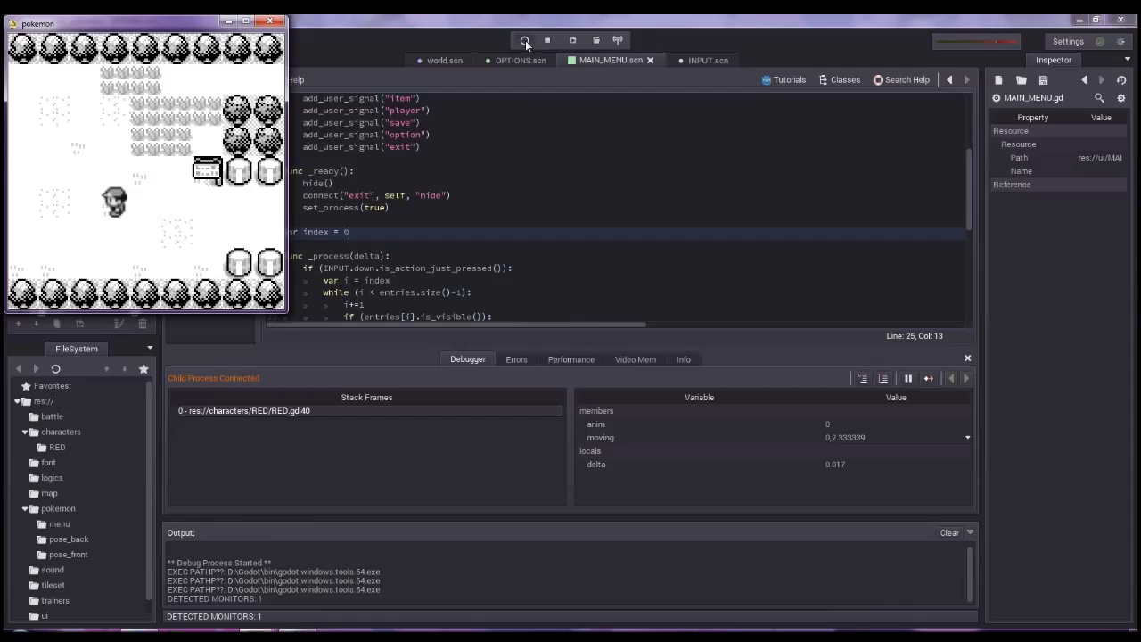